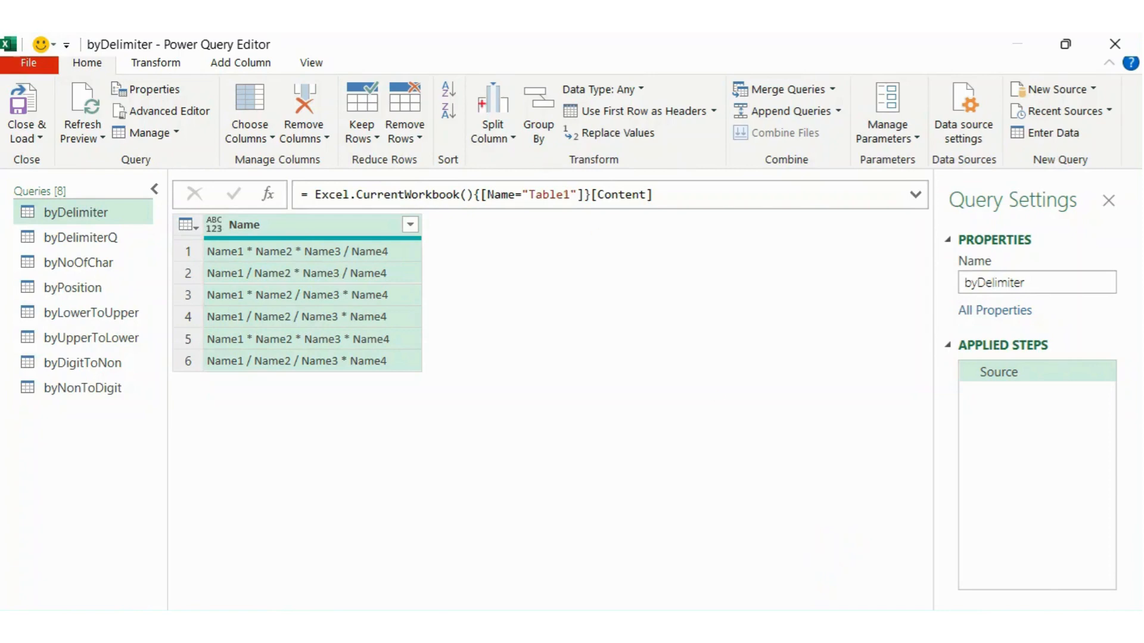
Step: Examine the Split Column options available for the Name column
drag(462, 74, 525, 160)
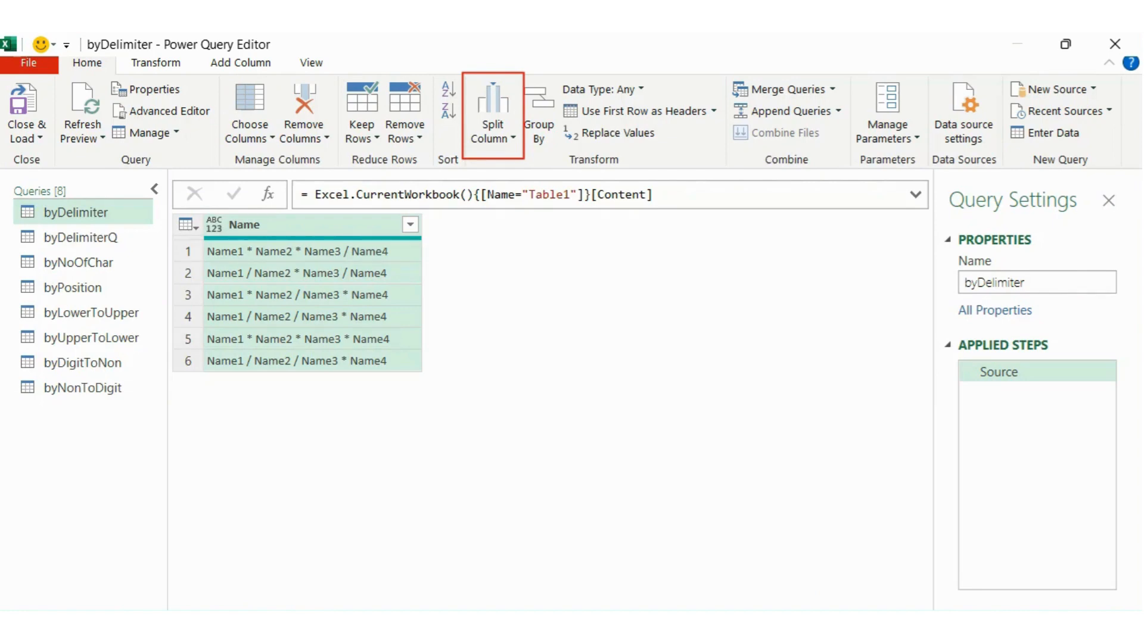
key(Escape)
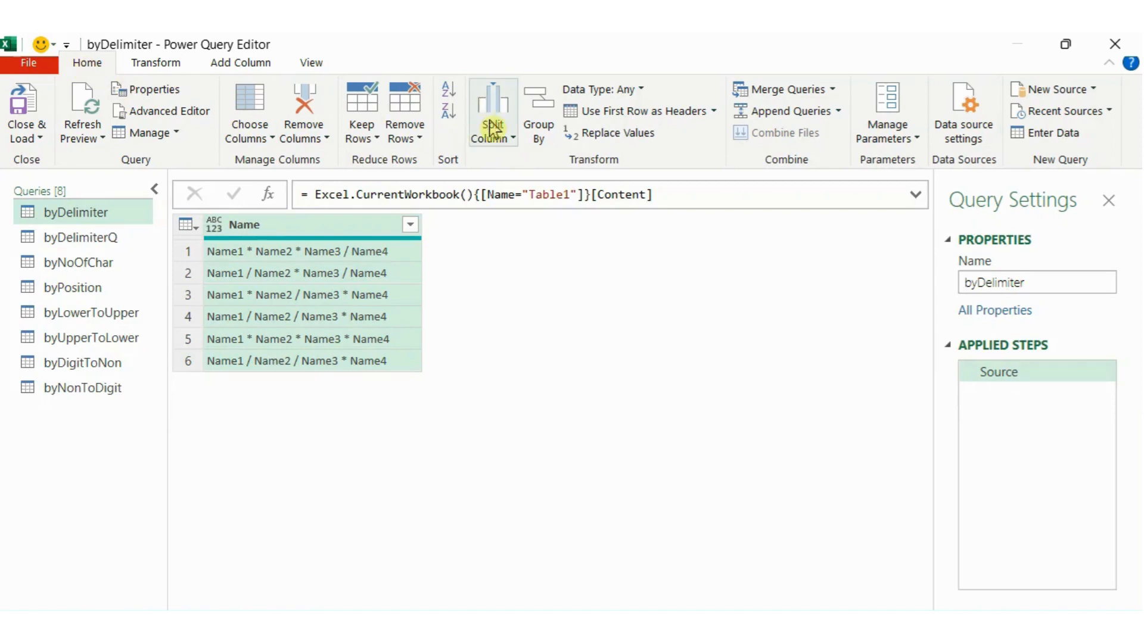
click(158, 66)
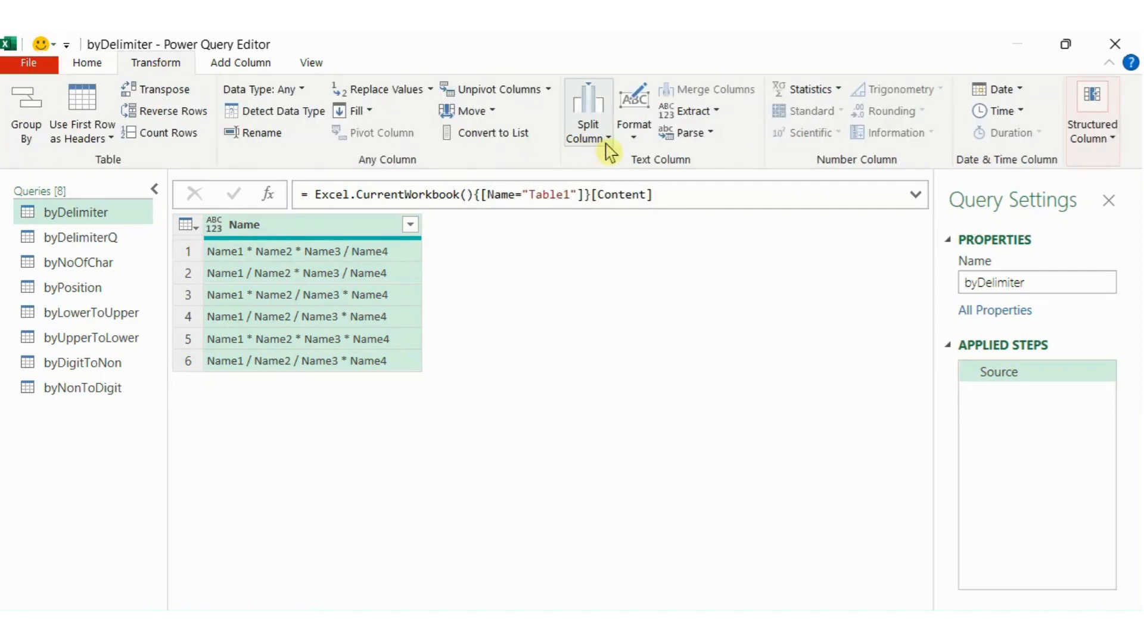
right_click(332, 235)
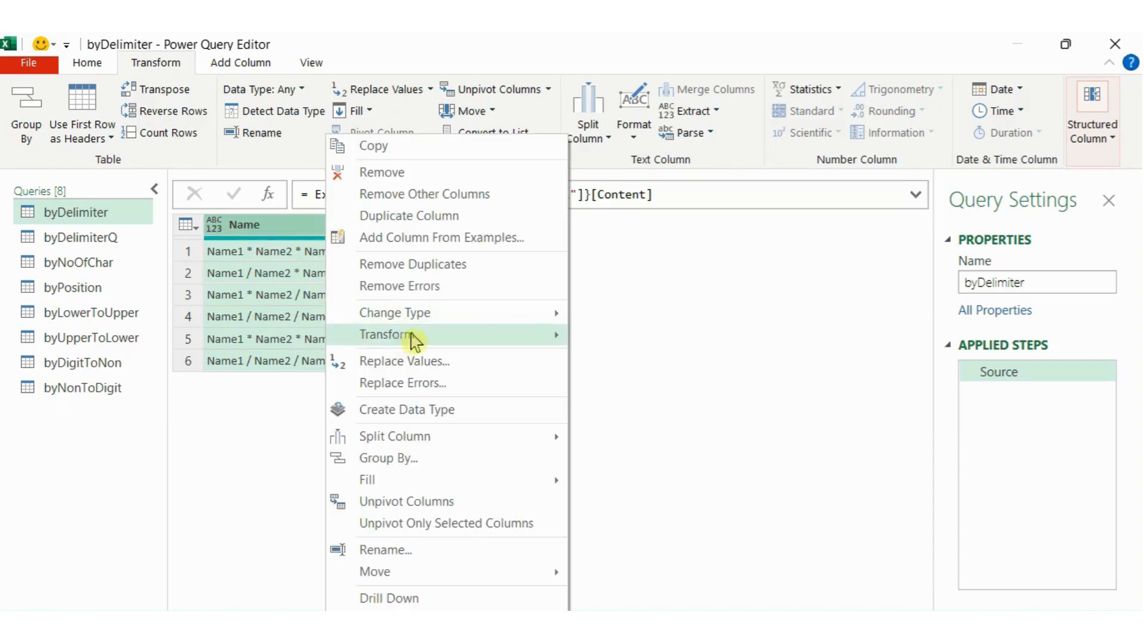
mouse_move(418, 483)
mouse_move(420, 439)
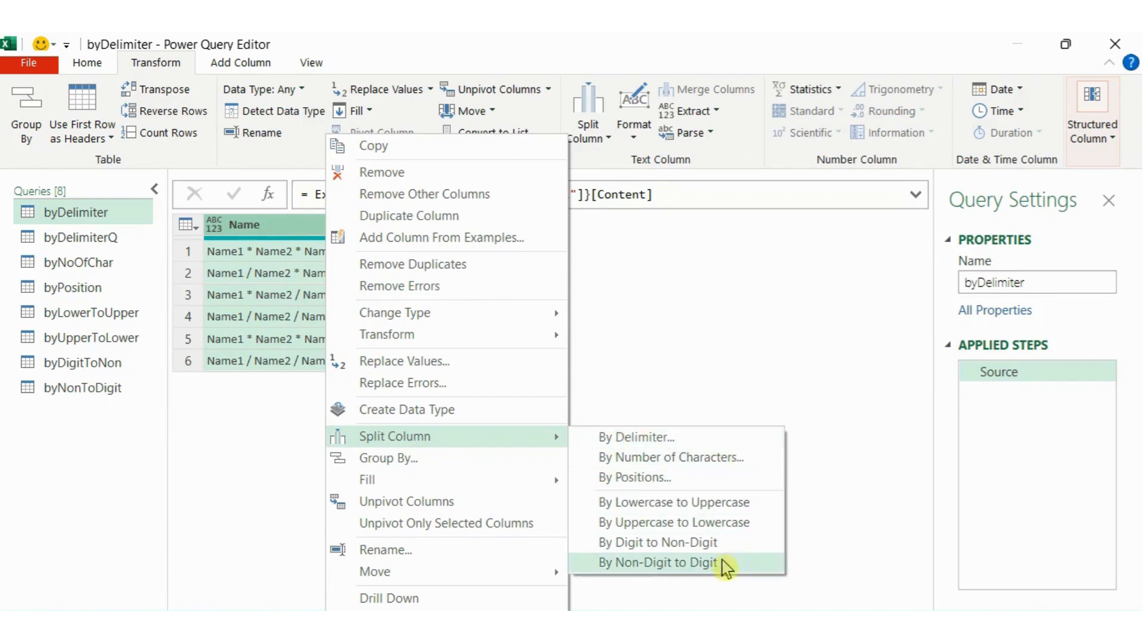
click(619, 544)
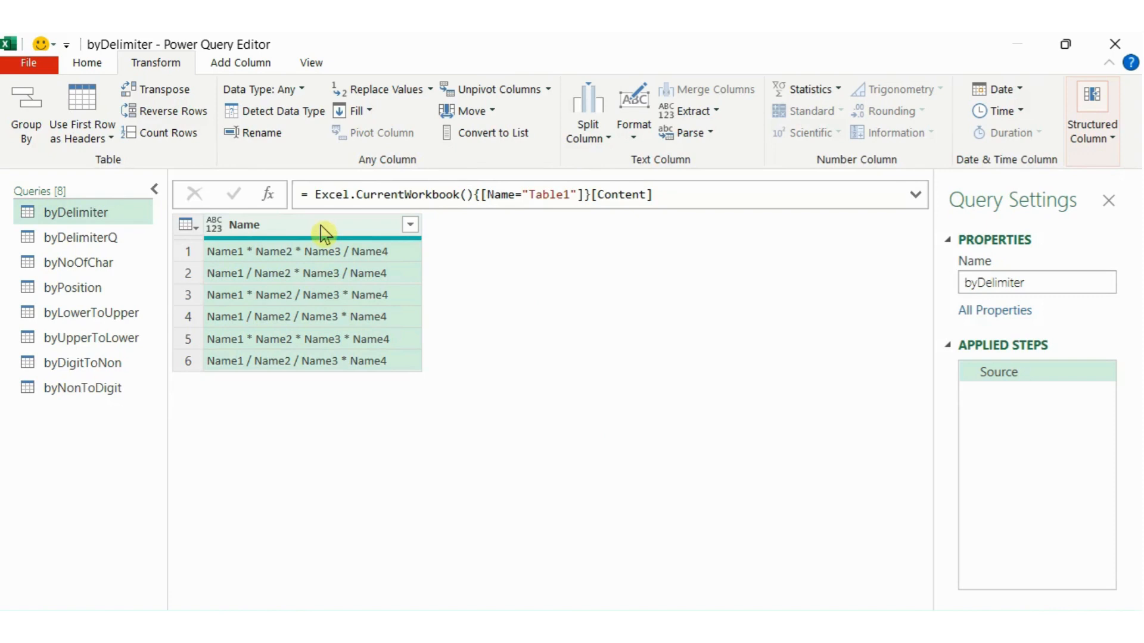
Step: Start splitting the Name column by delimiter, trying the custom delimiter dfd and clearing it
click(322, 231)
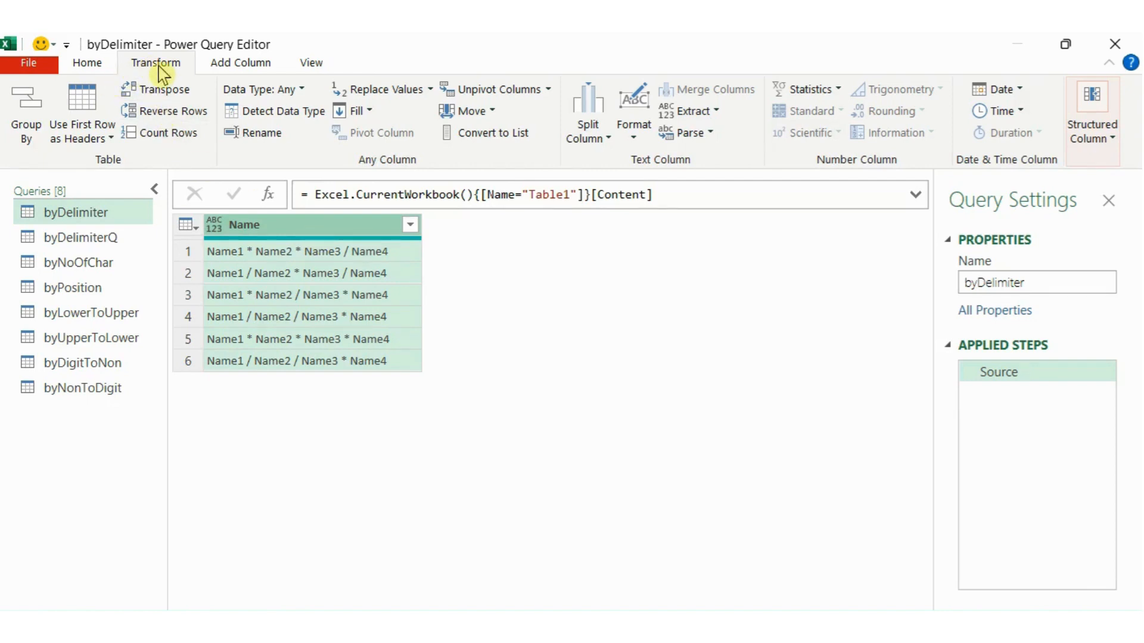
click(603, 139)
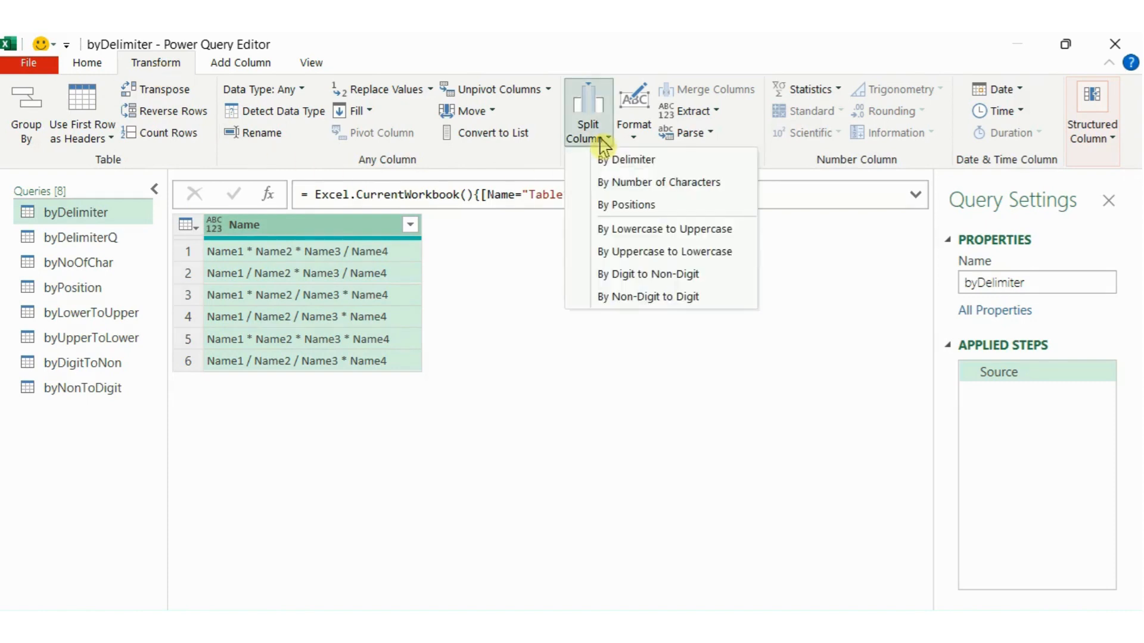
click(651, 162)
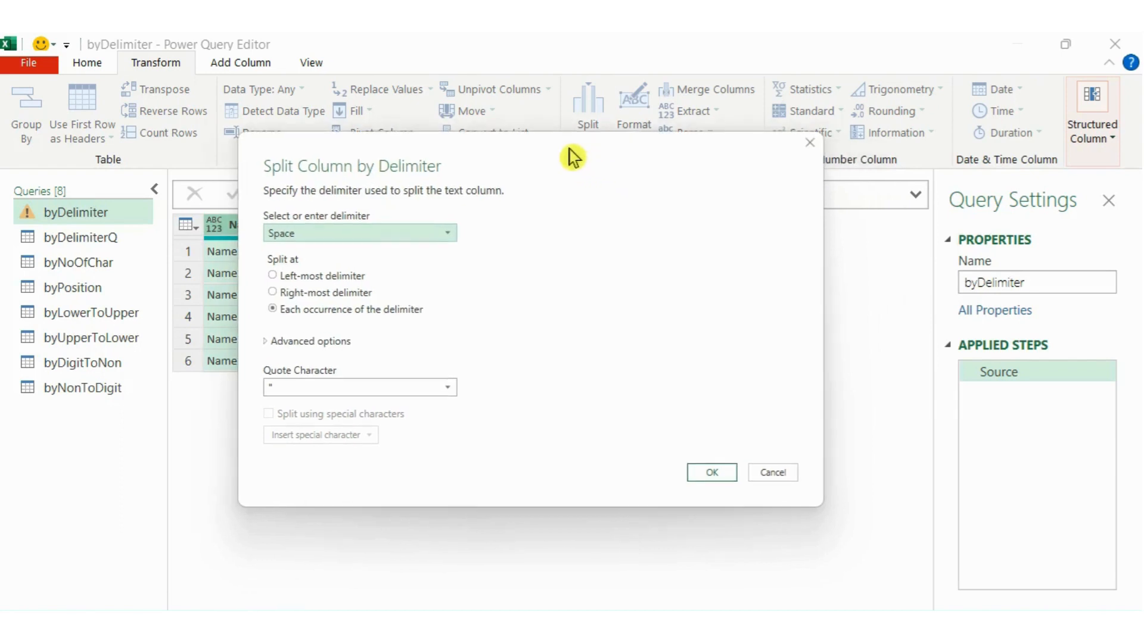
drag(554, 153, 547, 129)
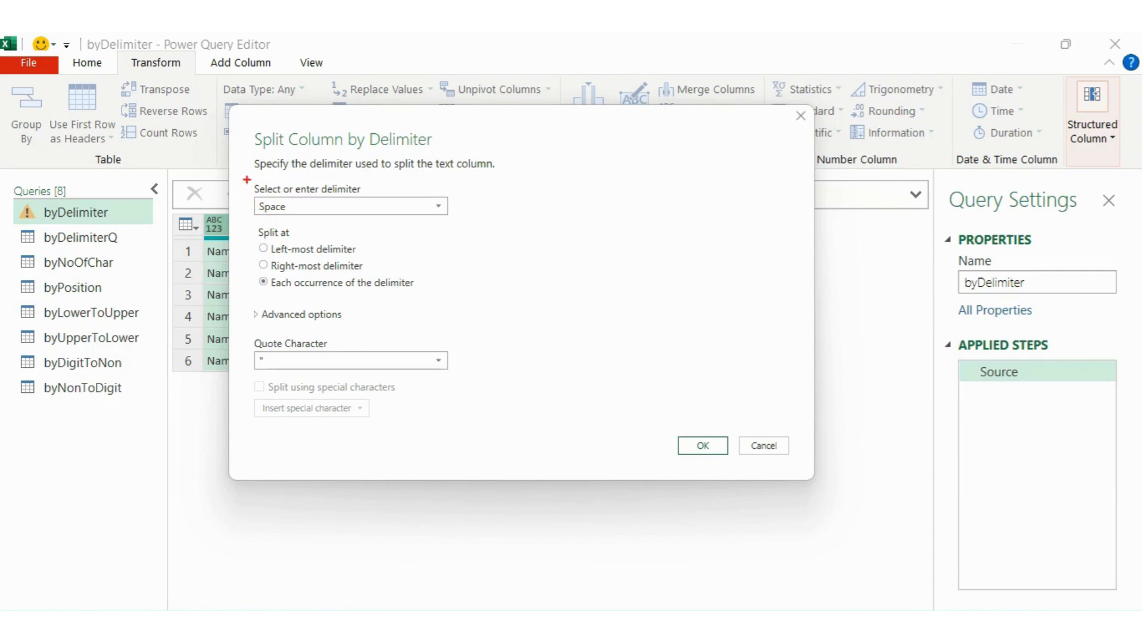
mouse_move(247, 178)
mouse_down()
mouse_move(261, 211)
mouse_move(462, 222)
mouse_up()
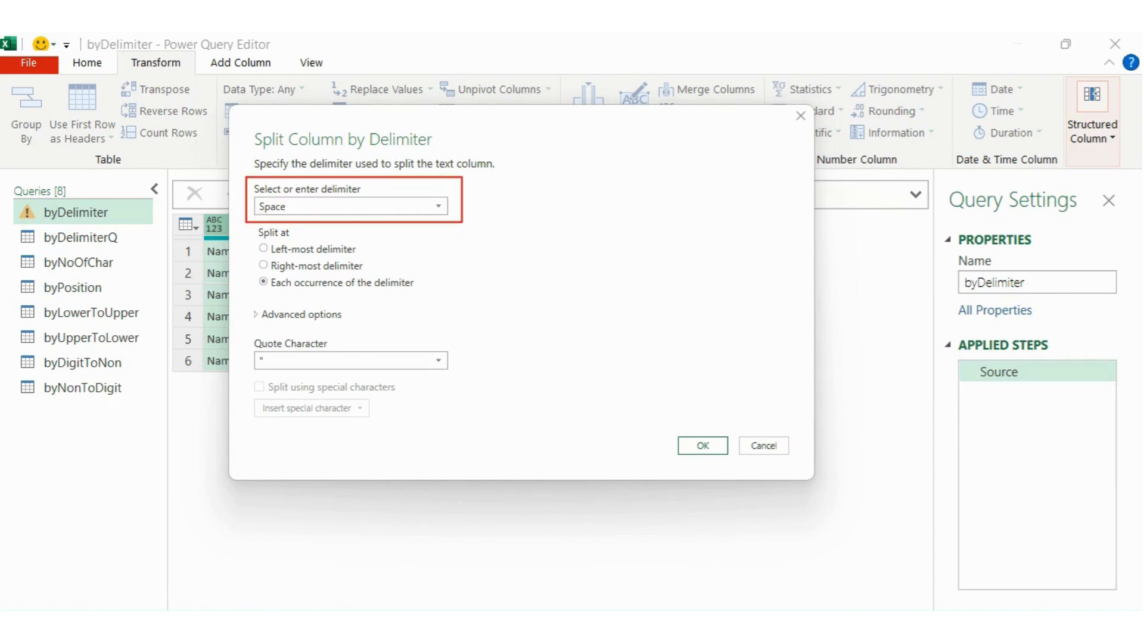
click(390, 210)
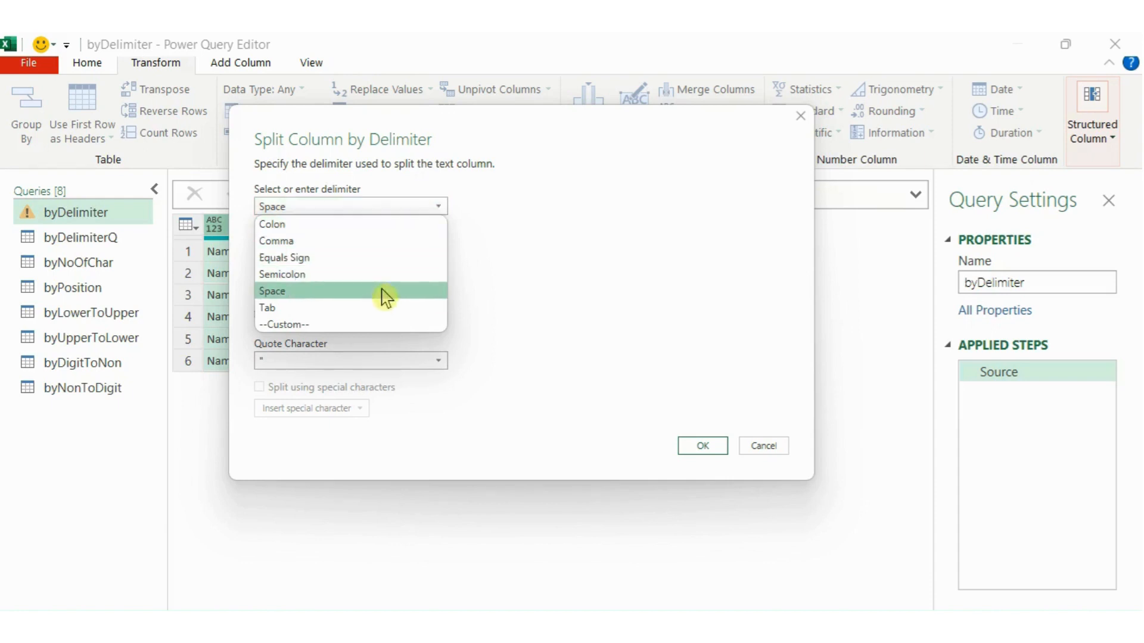
click(376, 326)
click(322, 231)
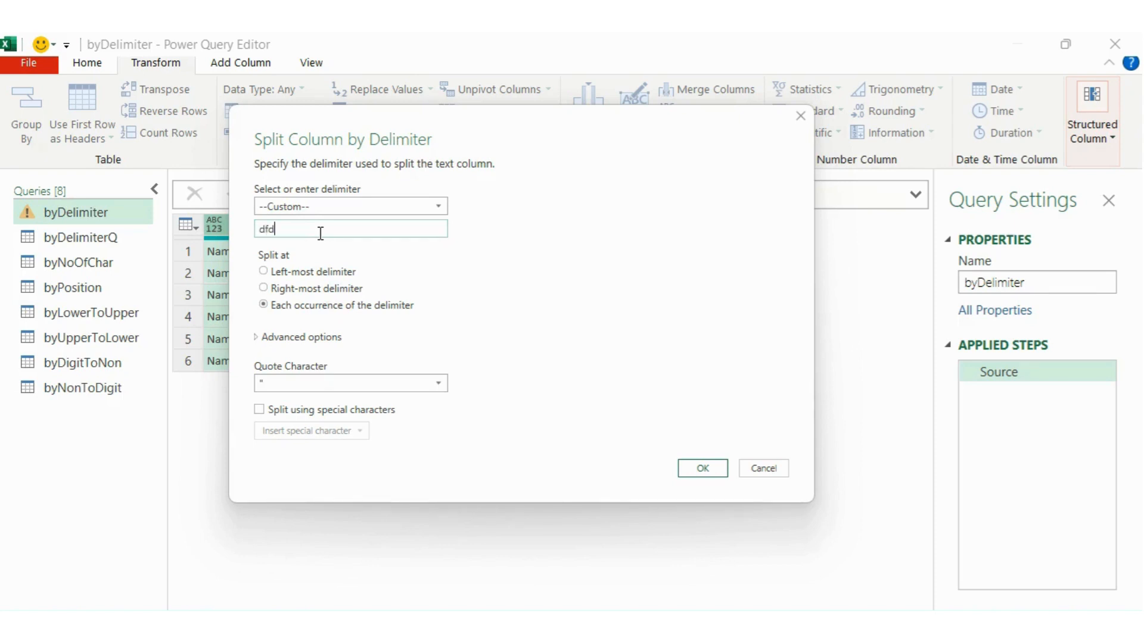
text(df)
key(BackSpace)
key(BackSpace)
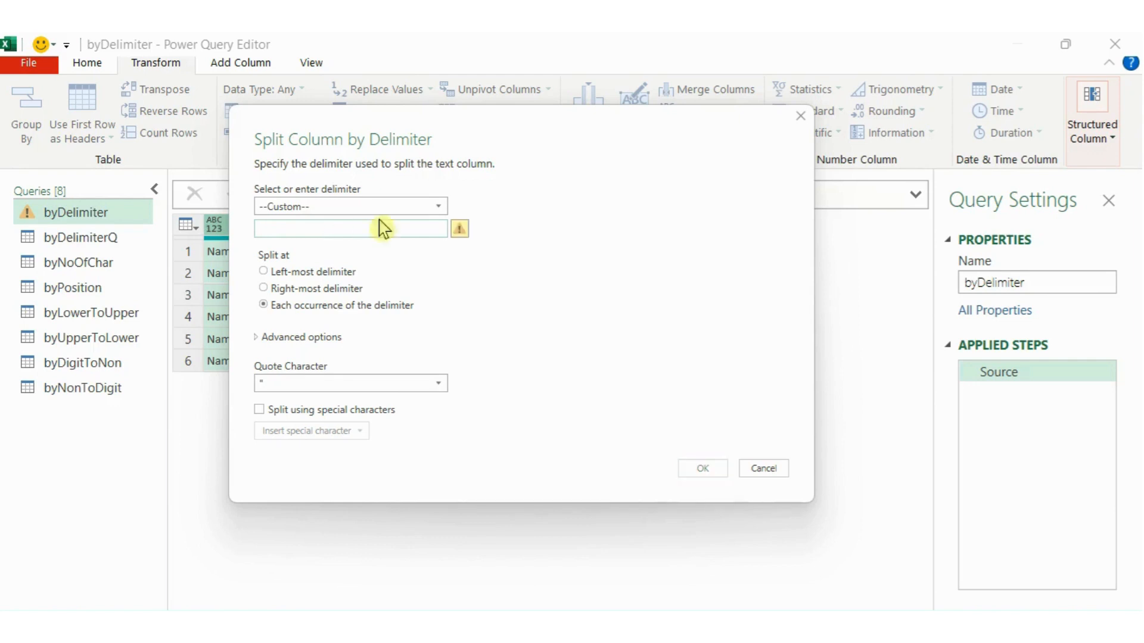
Step: Set the custom delimiter to * and choose to split at the left-most delimiter
click(389, 208)
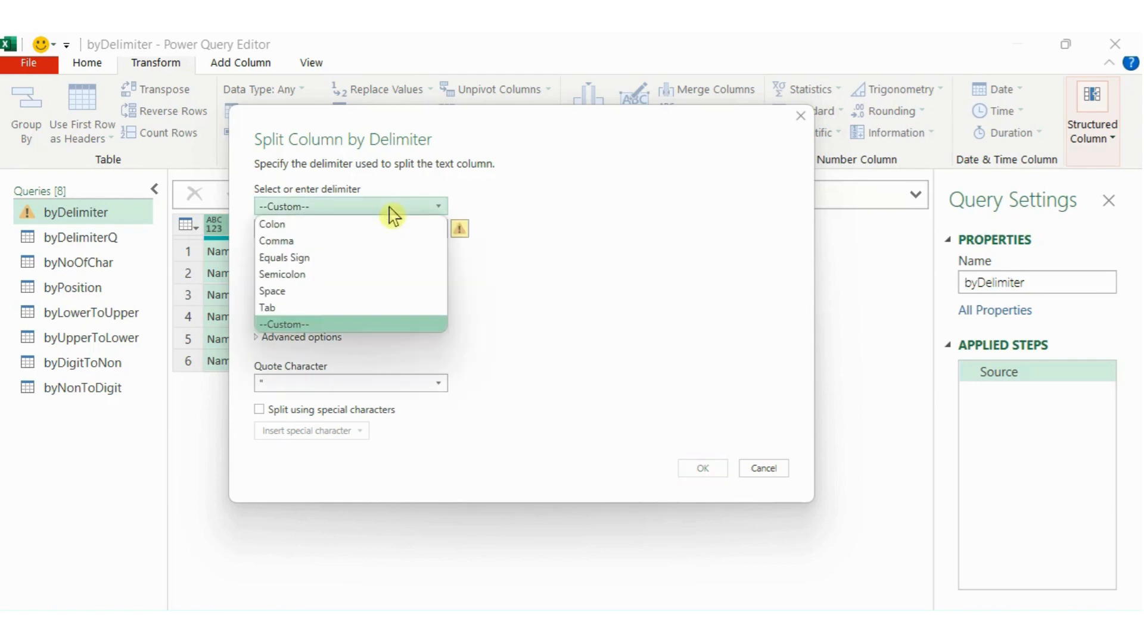
click(356, 327)
click(340, 227)
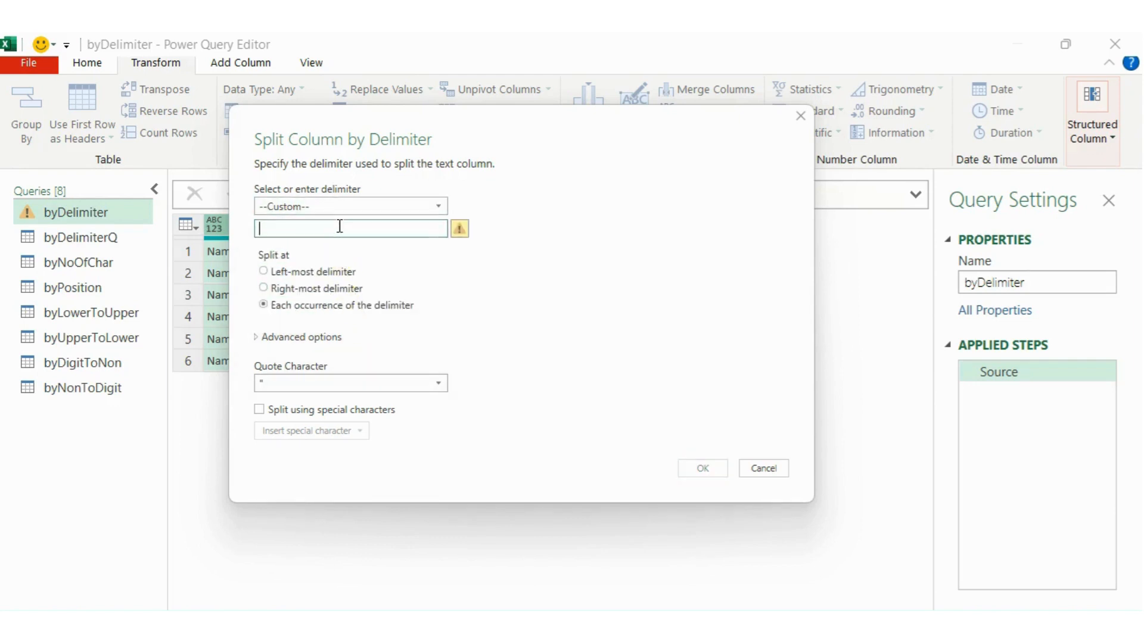
text(*)
click(503, 273)
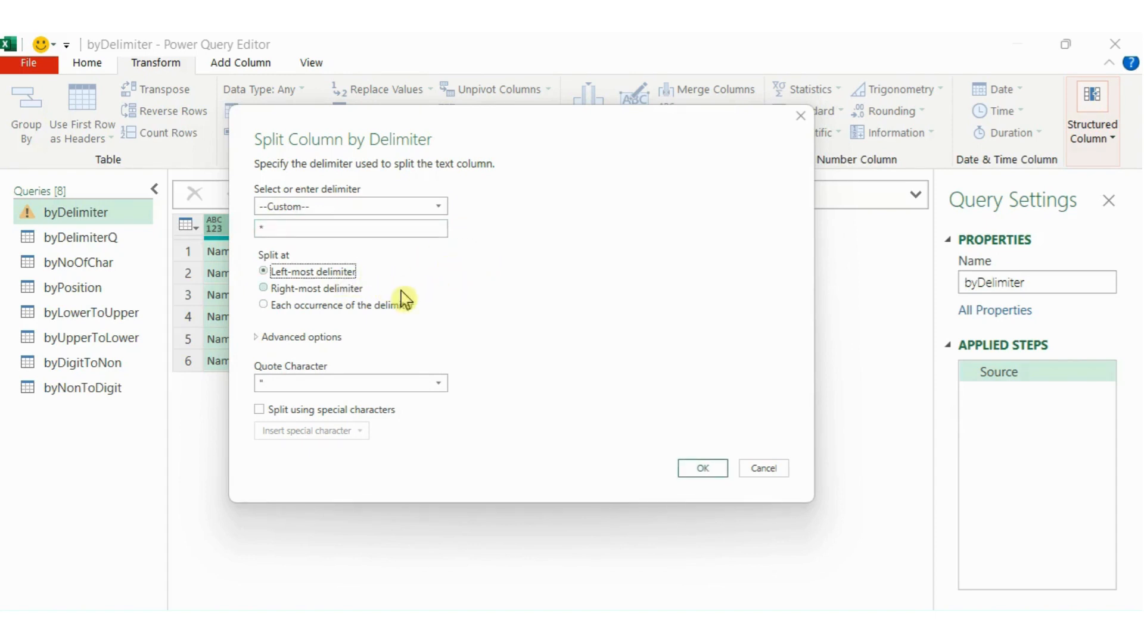
Step: Examine the Split at choices and the advanced options for splitting into columns or rows
drag(248, 241, 438, 328)
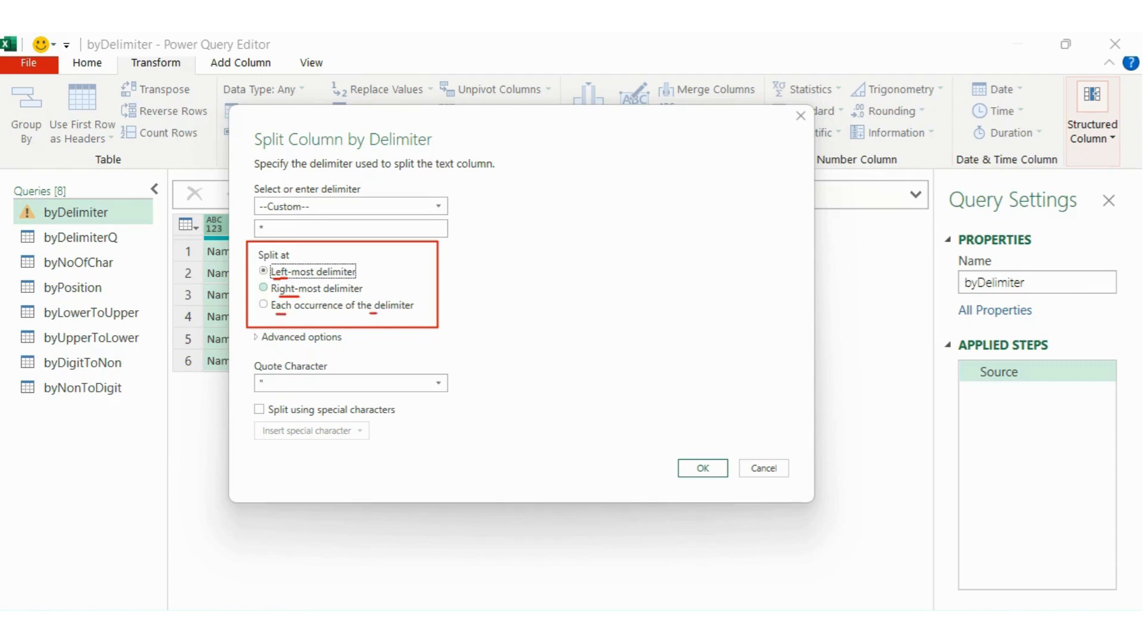
drag(376, 313, 411, 316)
key(Escape)
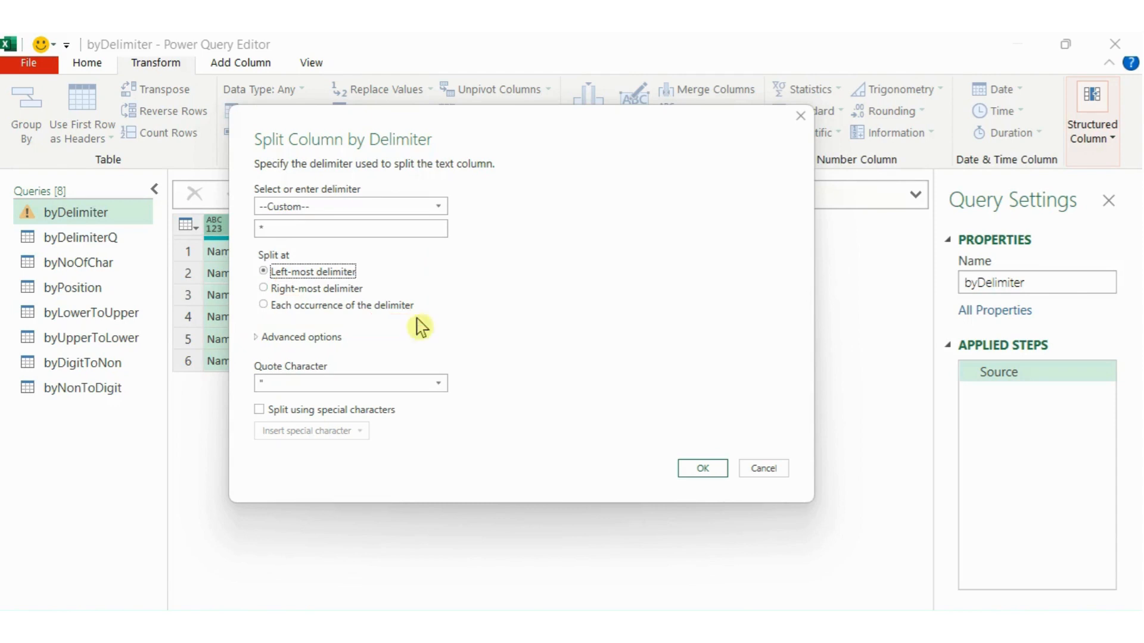
click(258, 340)
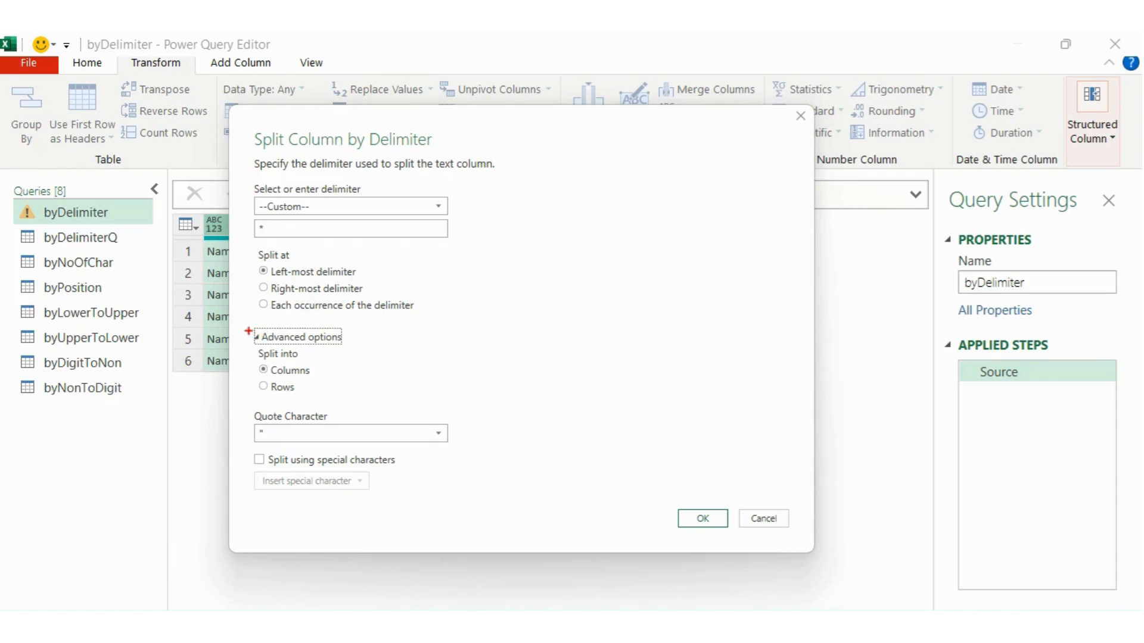
mouse_move(238, 325)
mouse_down()
mouse_move(249, 342)
mouse_move(376, 409)
mouse_up()
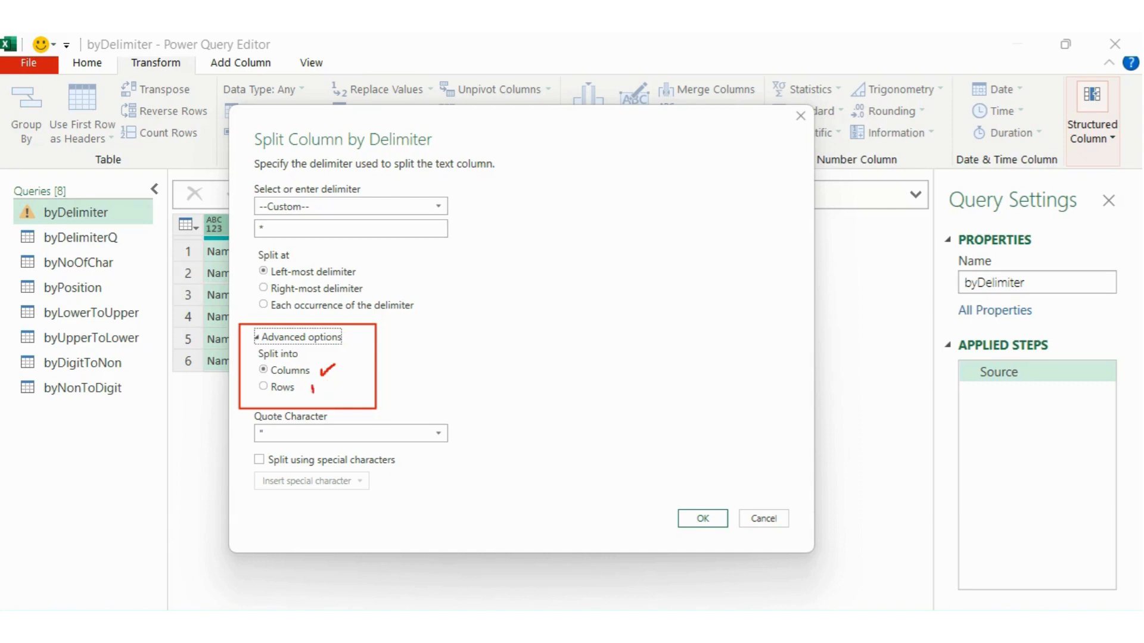
drag(312, 392, 335, 375)
key(Escape)
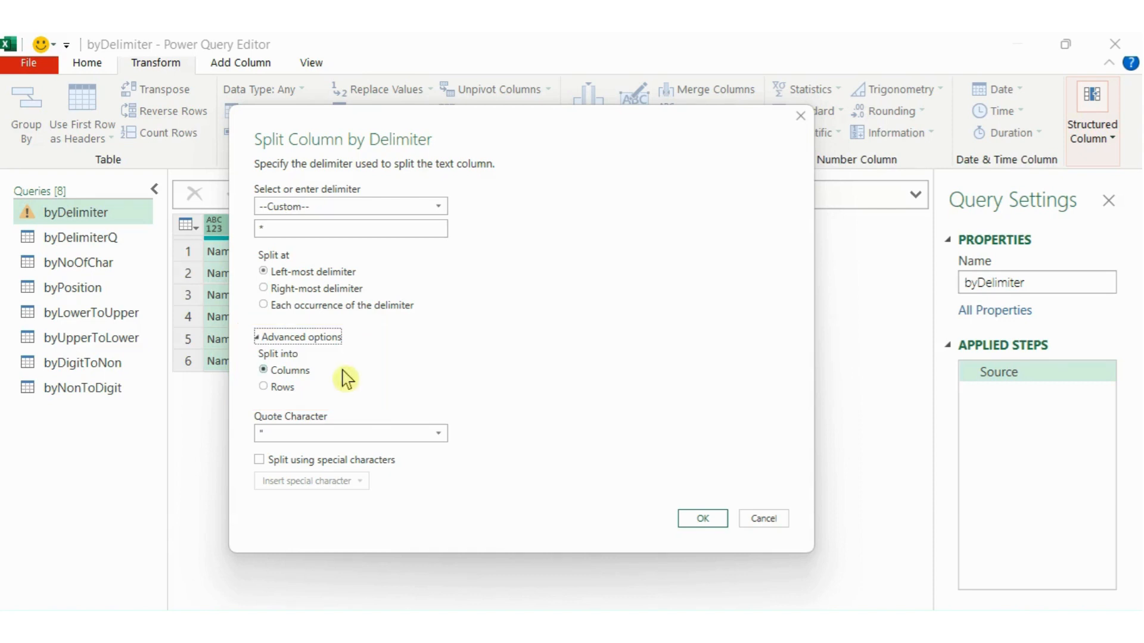
Step: Examine the quote character choices, set the split to produce rows, and cancel the column split
click(434, 434)
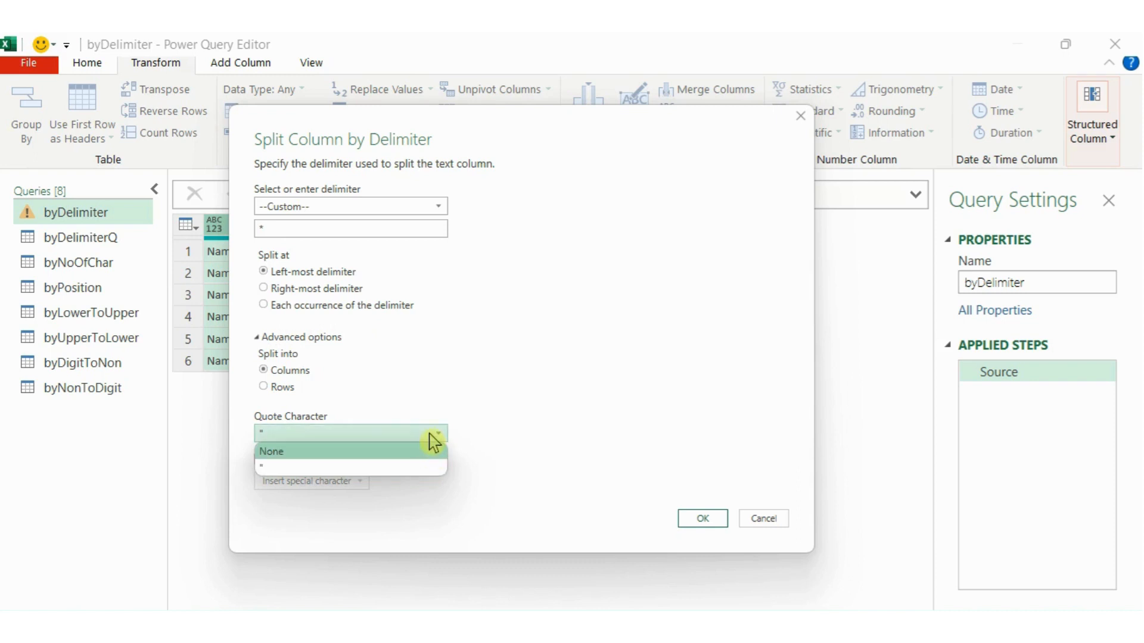
click(469, 389)
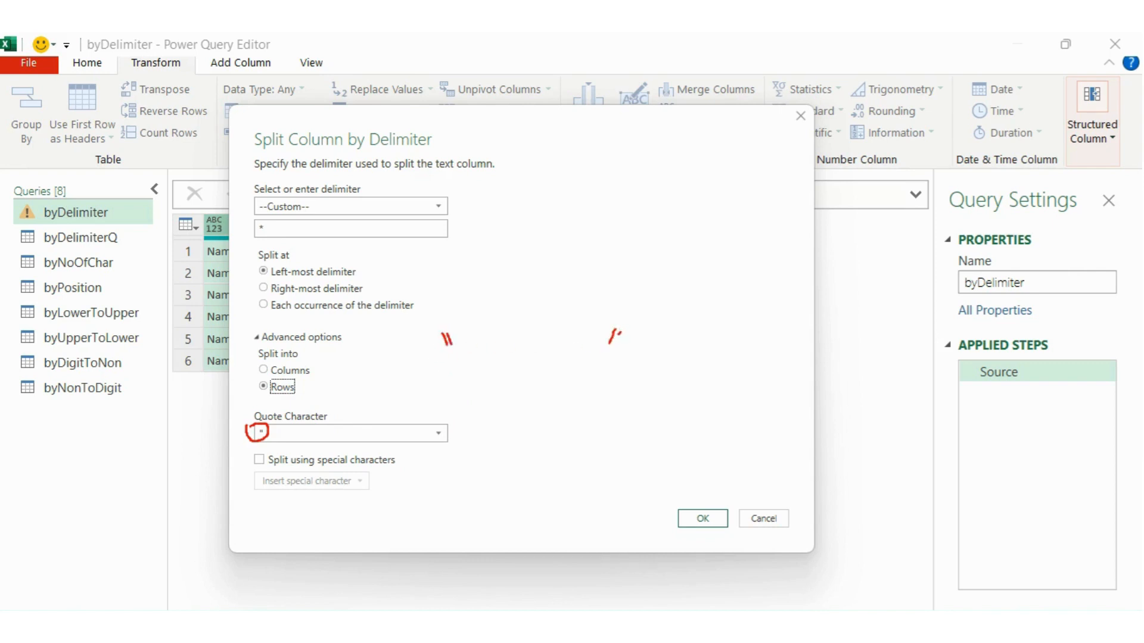
mouse_move(459, 345)
mouse_down()
mouse_move(467, 373)
mouse_move(623, 394)
mouse_move(603, 377)
mouse_up()
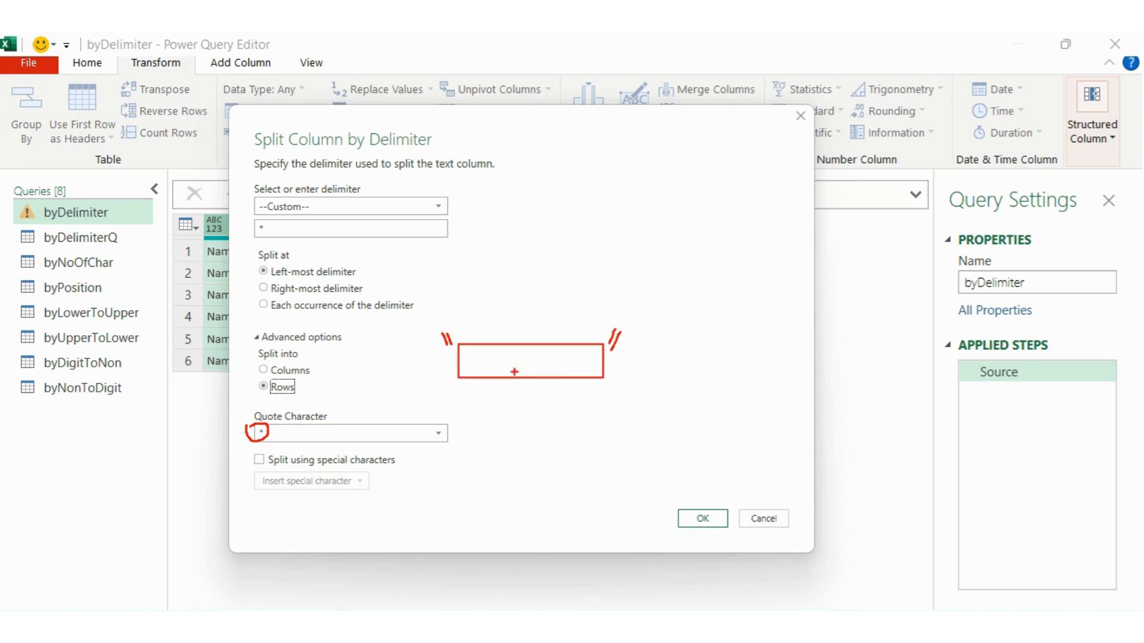
mouse_move(487, 373)
mouse_down()
mouse_move(563, 365)
mouse_move(524, 387)
mouse_up()
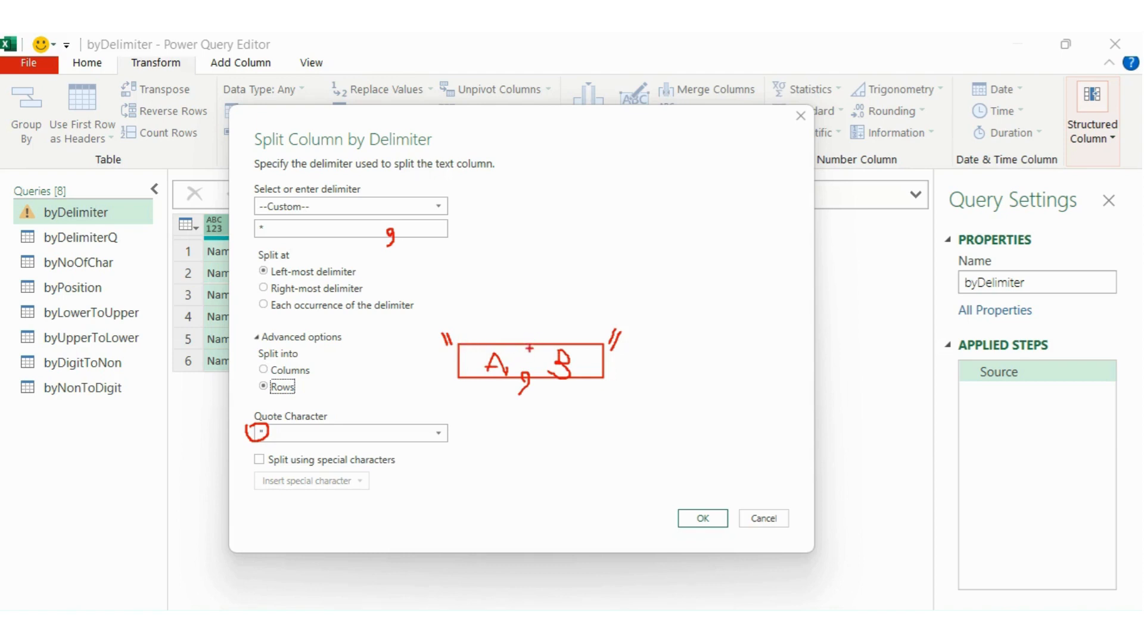
drag(536, 336, 524, 379)
drag(438, 329, 445, 344)
drag(621, 326, 614, 341)
key(Escape)
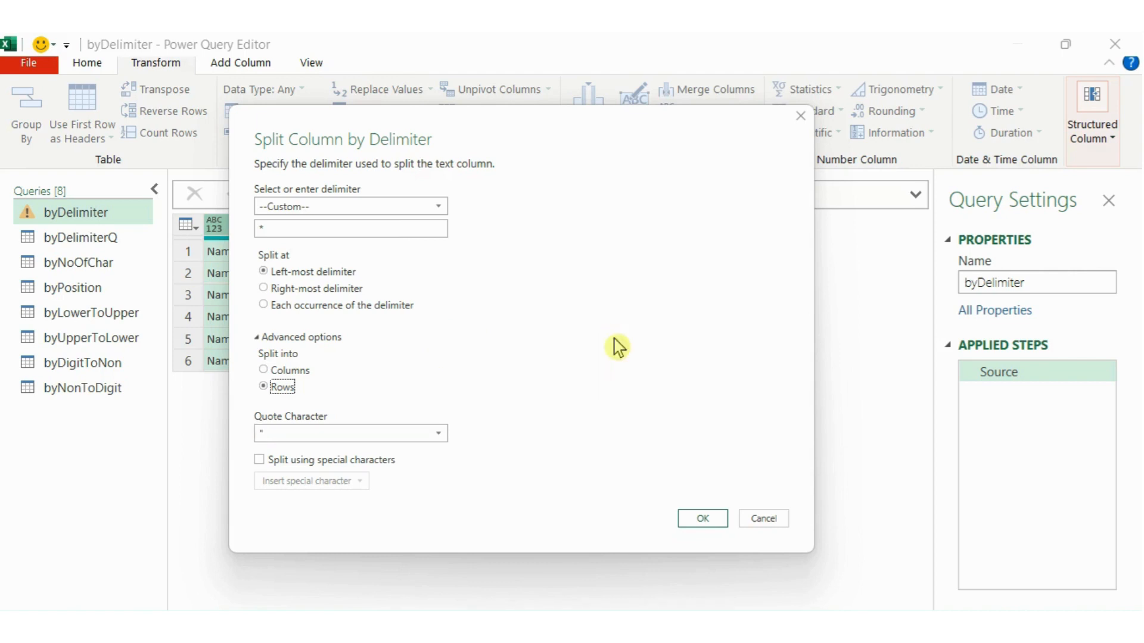
click(777, 523)
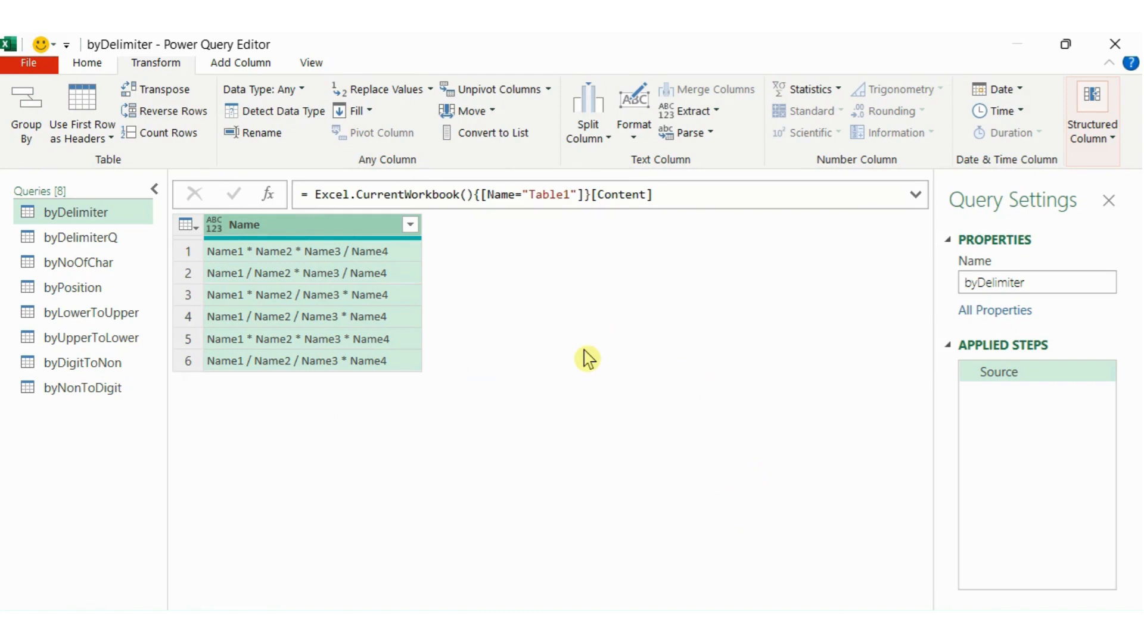
Step: Split the Name column by the custom delimiter * at each occurrence of the delimiter
right_click(308, 231)
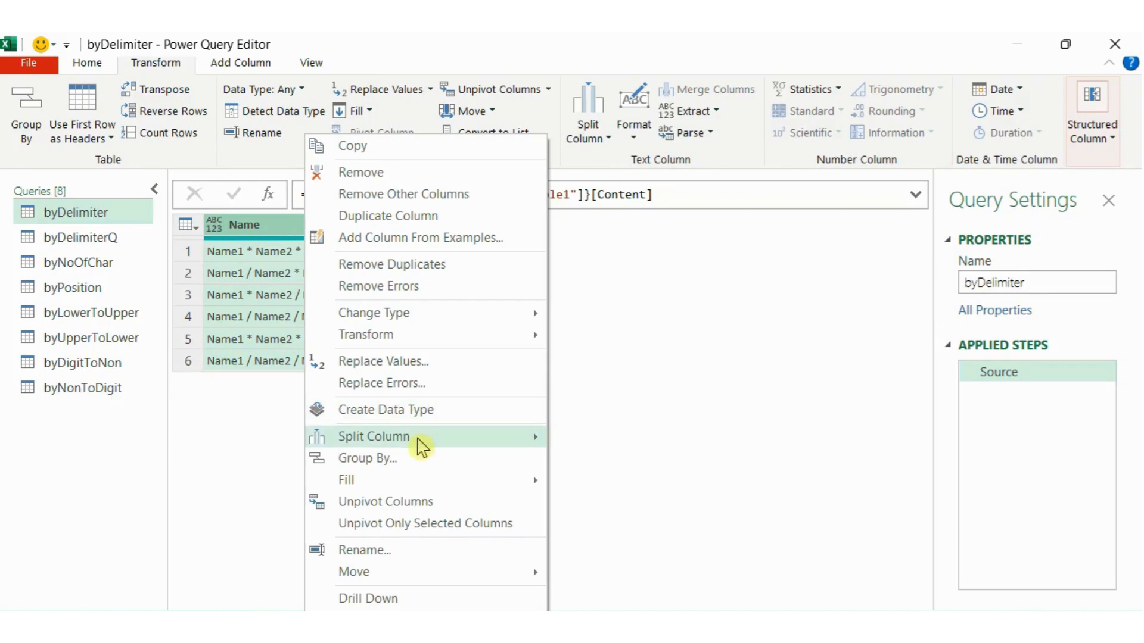
mouse_move(453, 442)
click(624, 444)
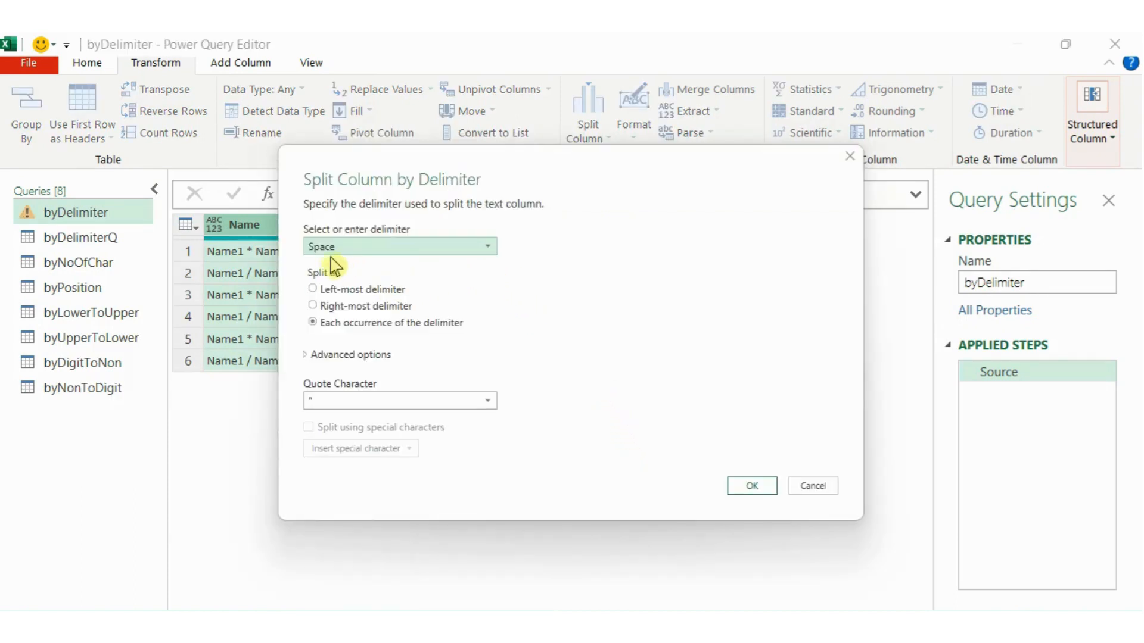
click(393, 246)
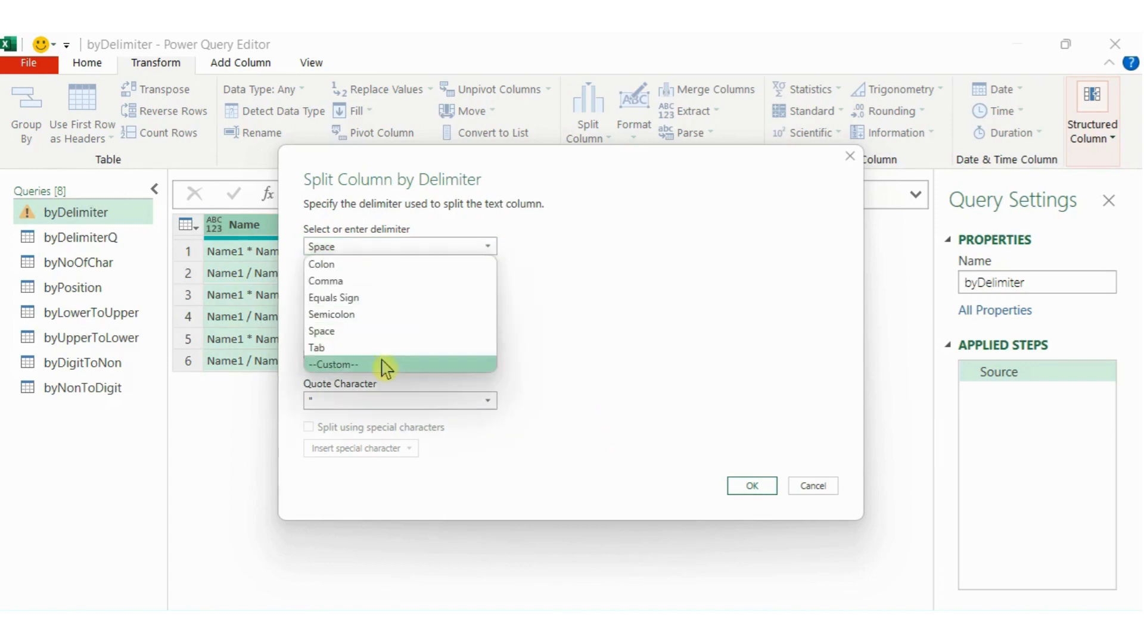
click(332, 364)
click(371, 269)
text(*)
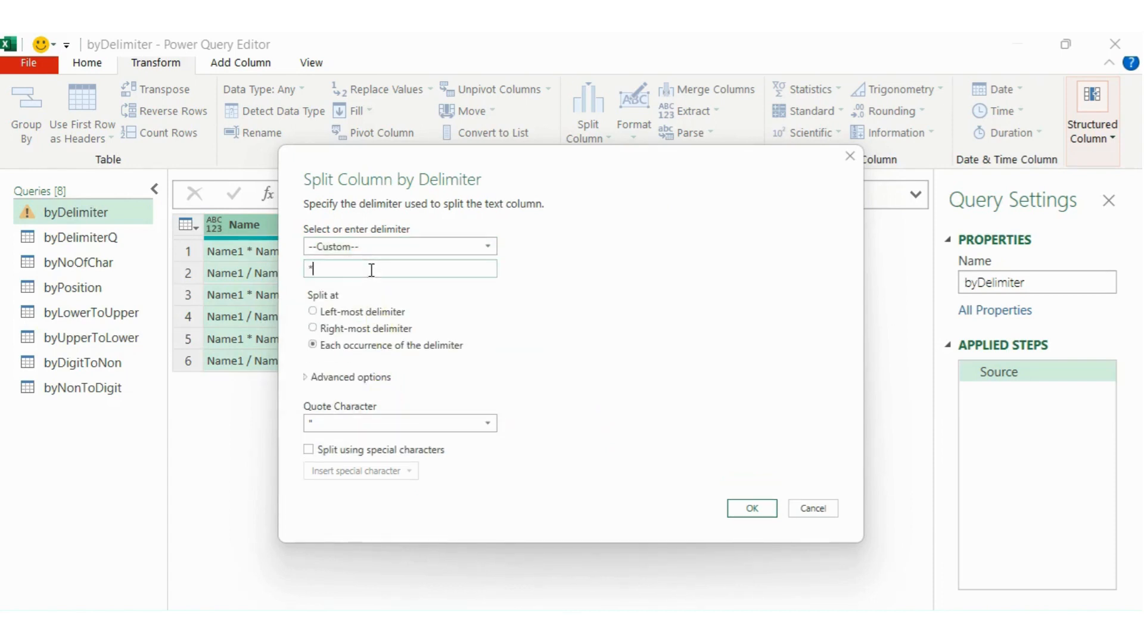
key(Tab)
key(Down)
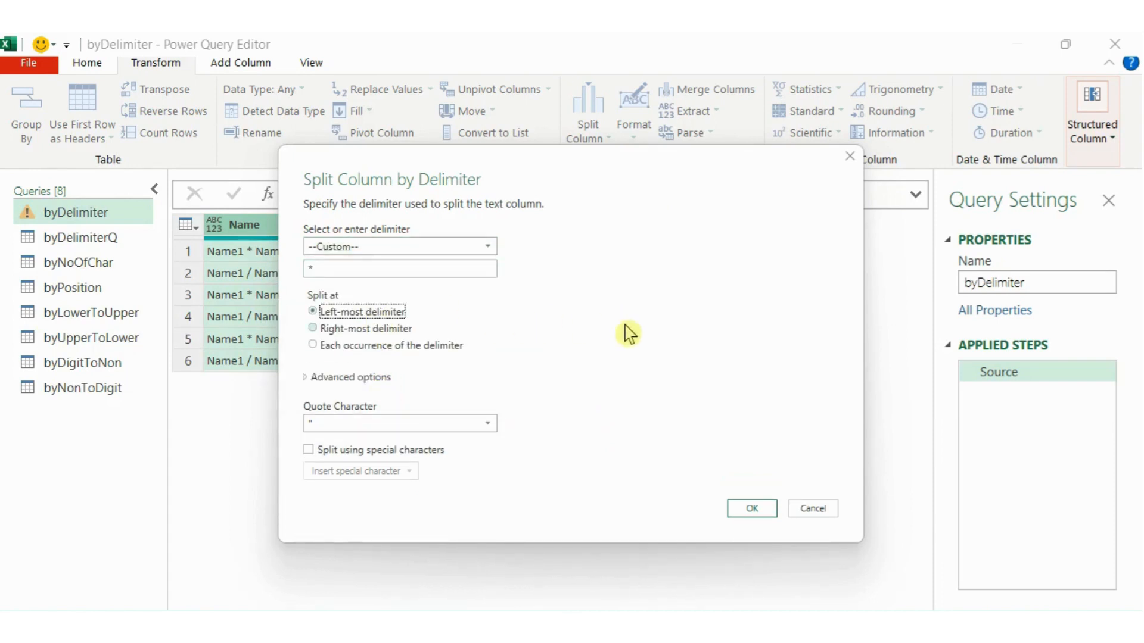
click(446, 347)
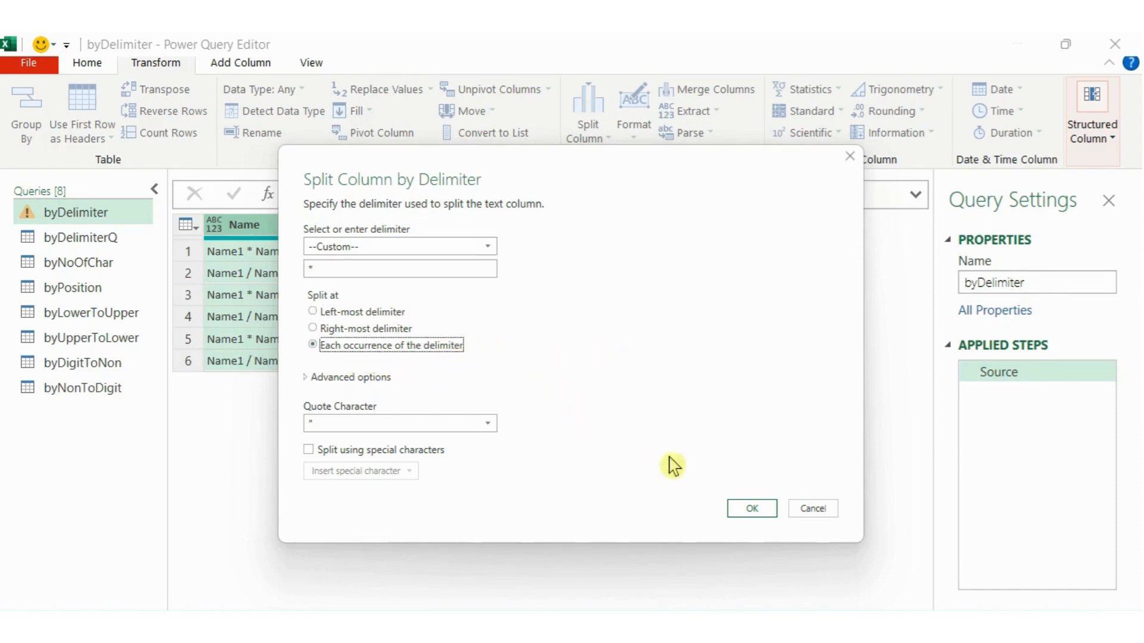
click(754, 510)
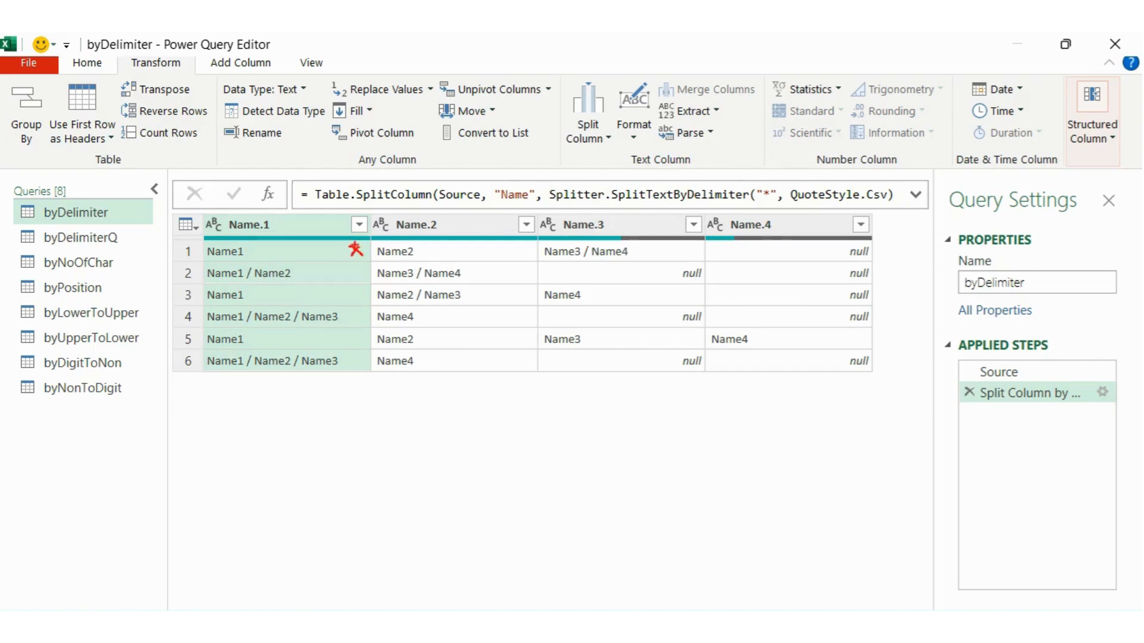
Step: Return to the Source step of the byDelimiter query and insert a step there that duplicates the Name column
drag(539, 241, 524, 259)
key(Escape)
click(1020, 376)
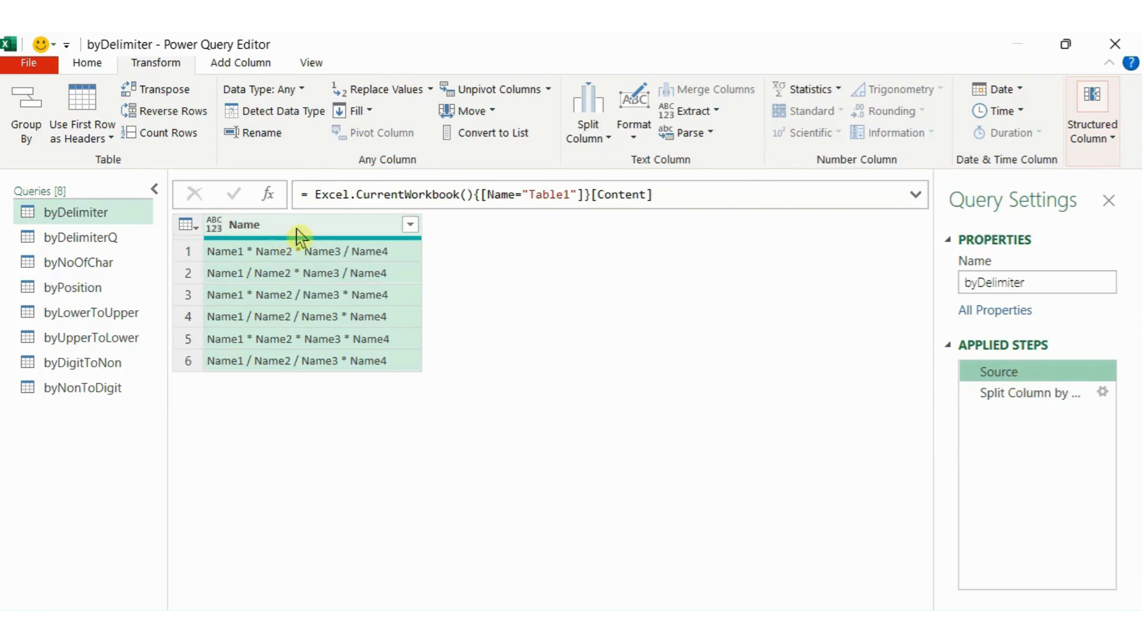
right_click(322, 236)
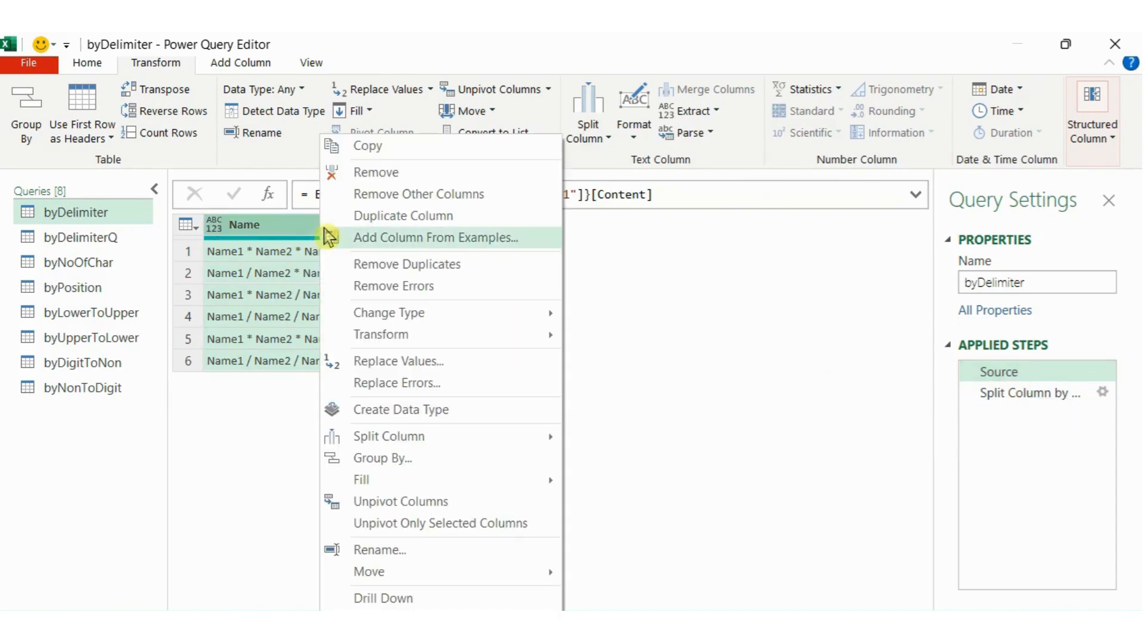
click(386, 219)
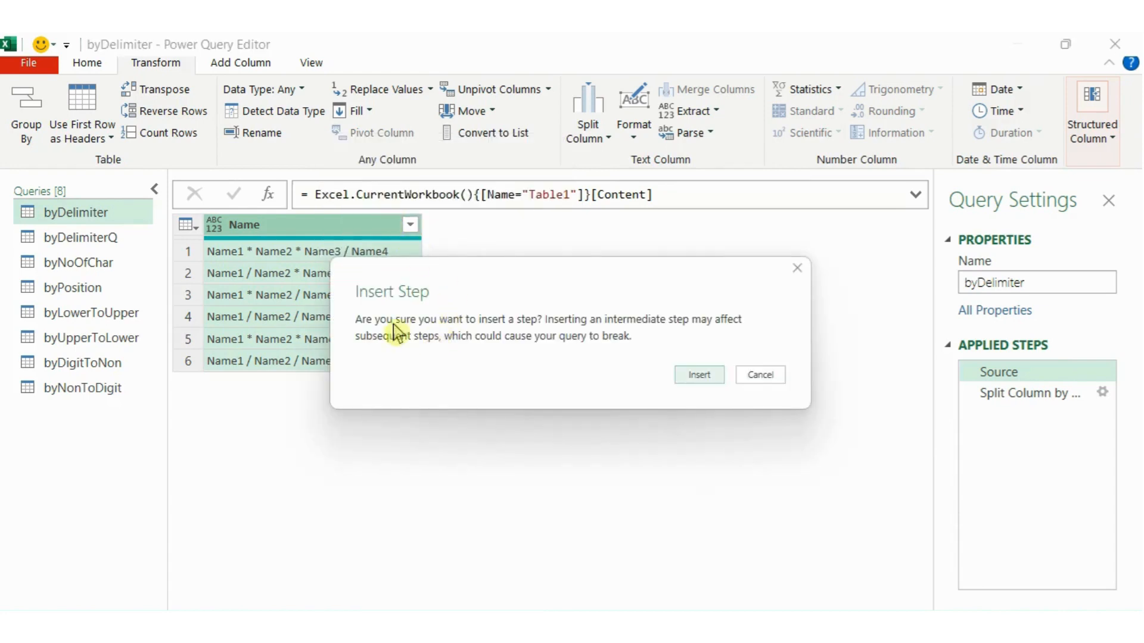
click(700, 377)
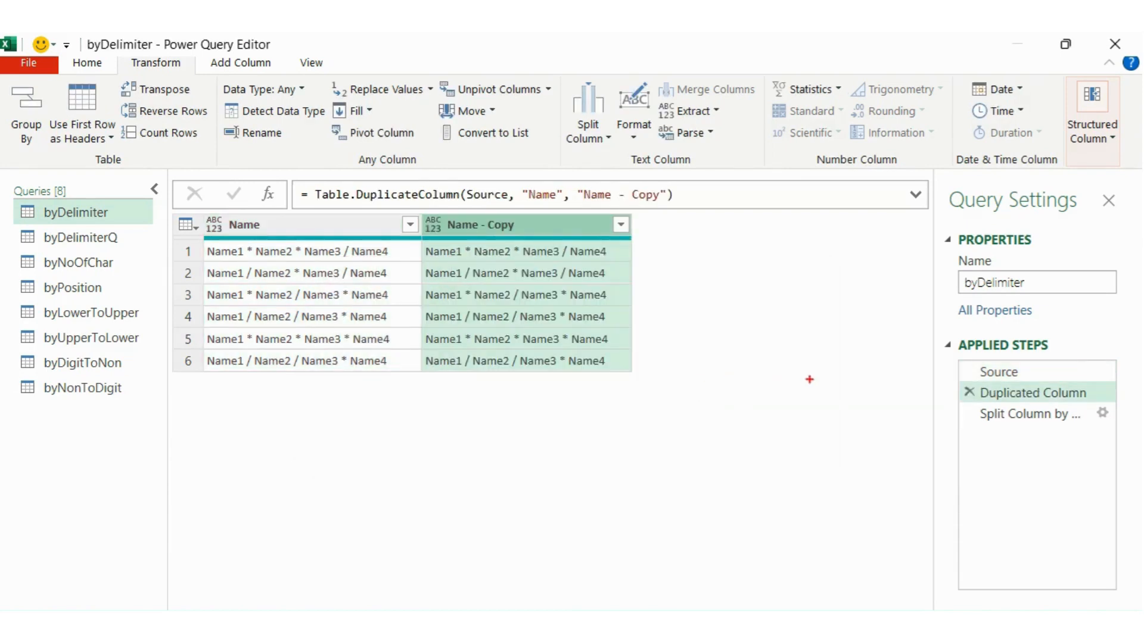
Step: Move the Name - Copy column ahead of the Name column, inserting the reorder before the existing split step
drag(950, 393, 901, 394)
key(Escape)
drag(522, 237, 281, 241)
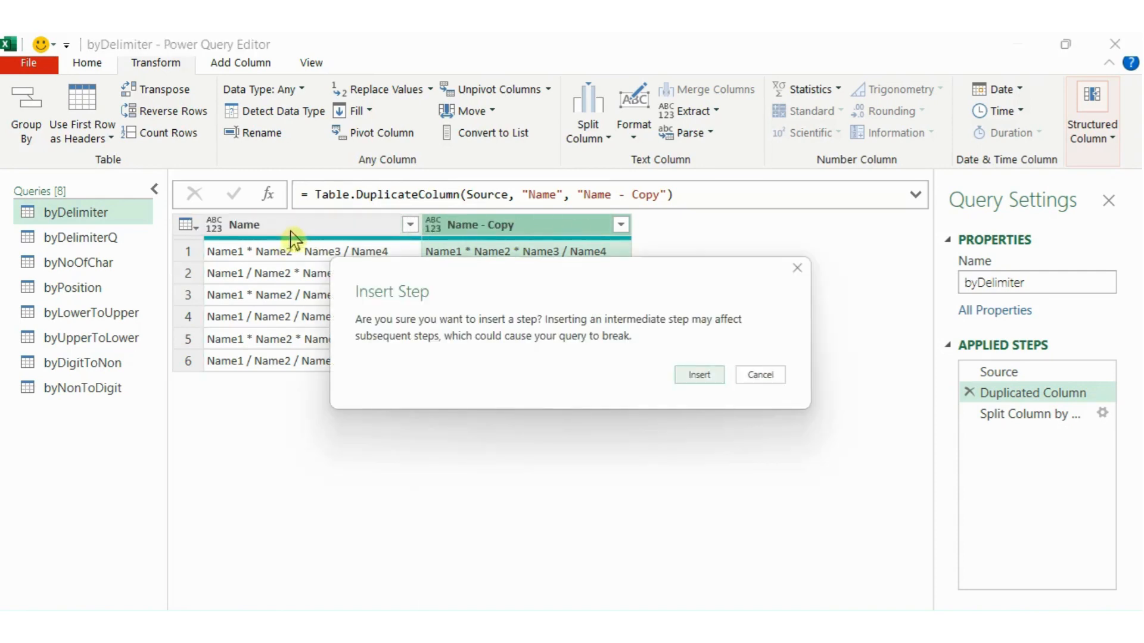
click(699, 374)
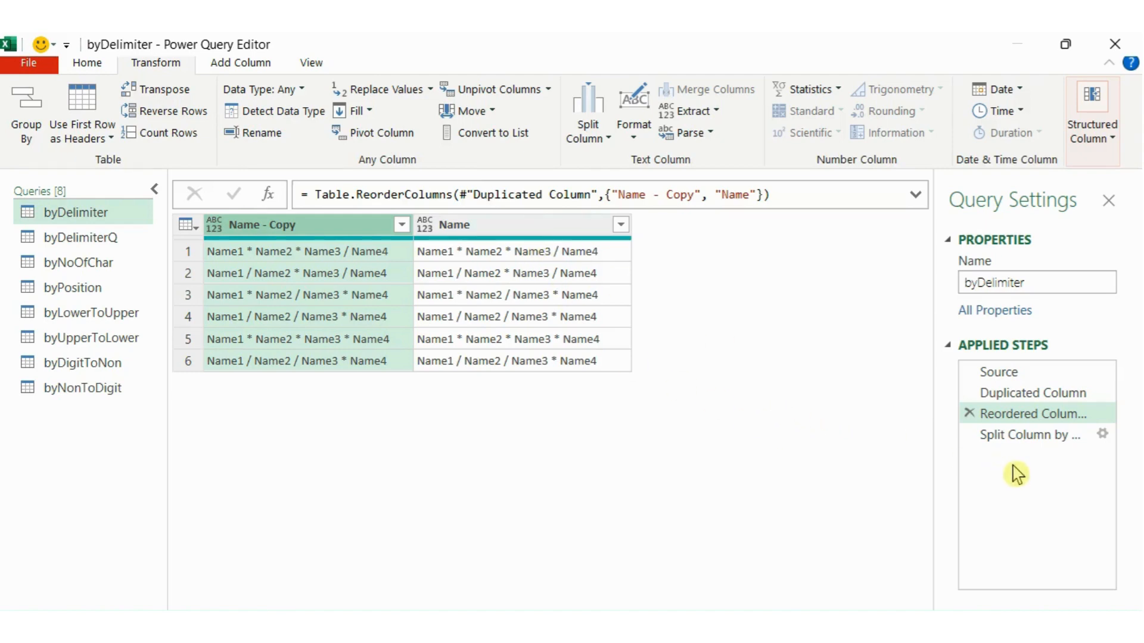
Step: Show the result of the Split Column step and compare the split columns with the original text in Name - Copy
click(1018, 441)
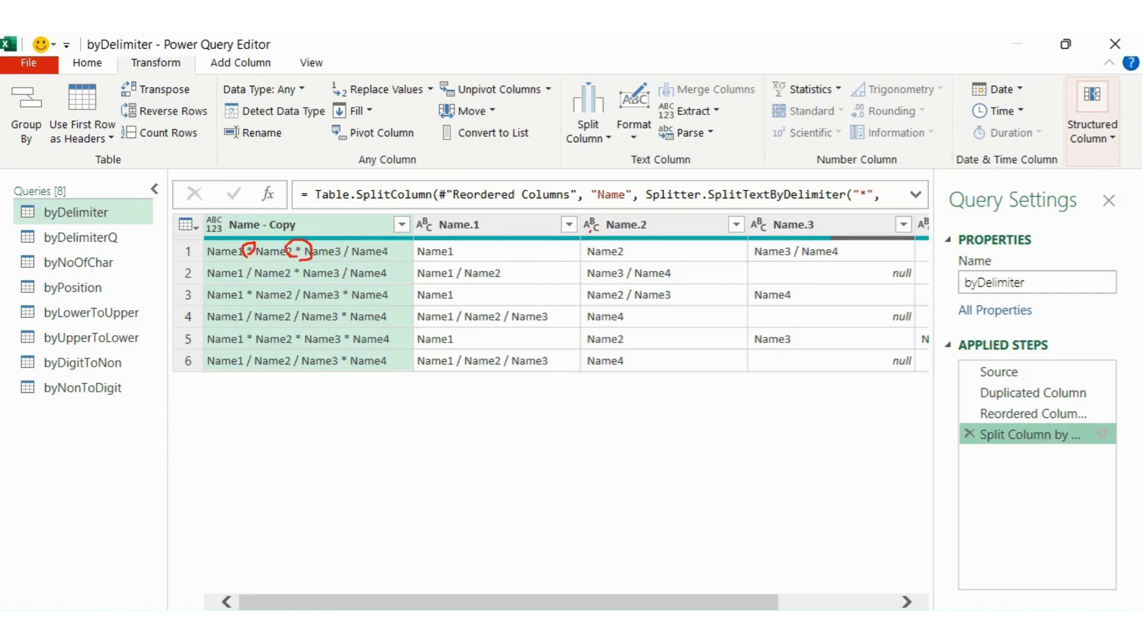
drag(569, 260, 582, 233)
drag(748, 229, 727, 263)
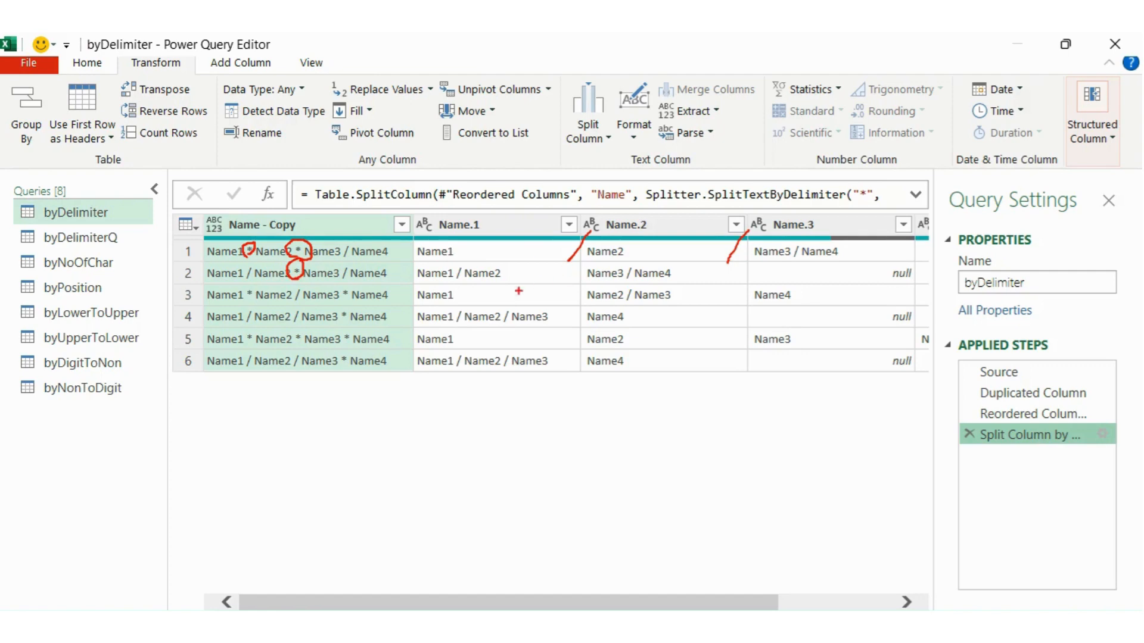
drag(419, 281, 483, 279)
drag(590, 284, 672, 280)
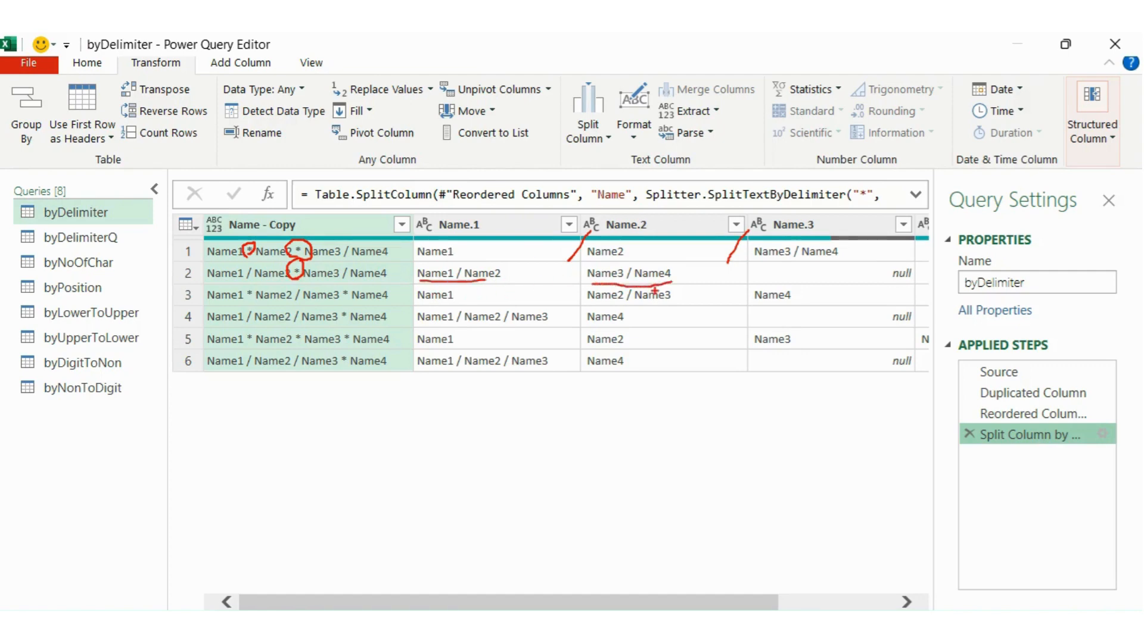
key(Escape)
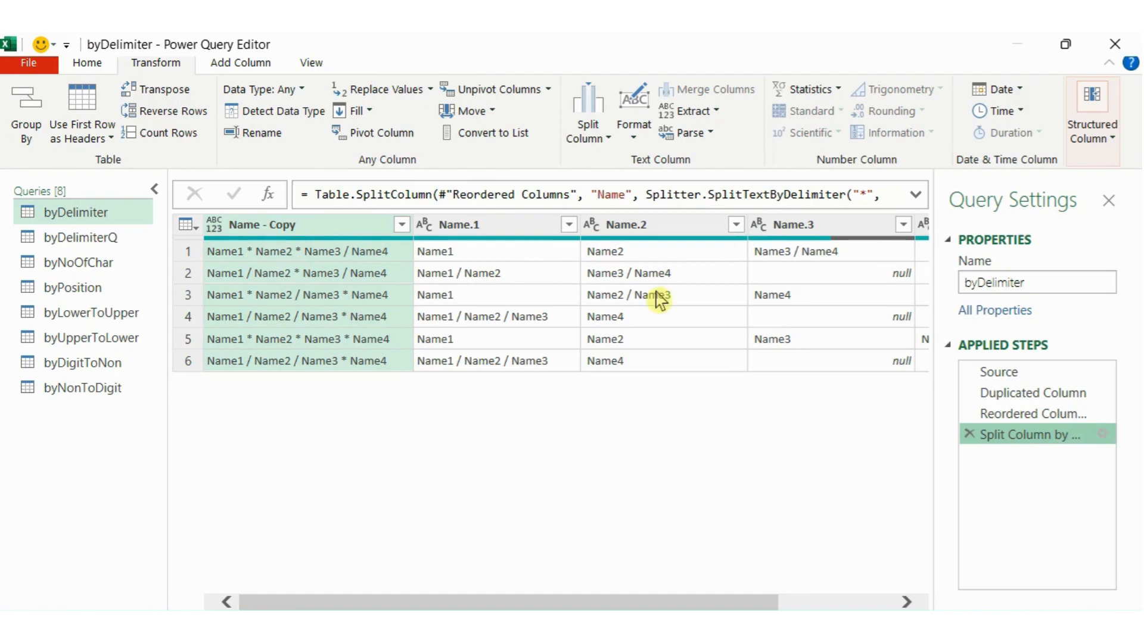
Step: Open the byDelimiterQ query and examine the quoted text in rows 3 and 5 of the Name column
click(77, 242)
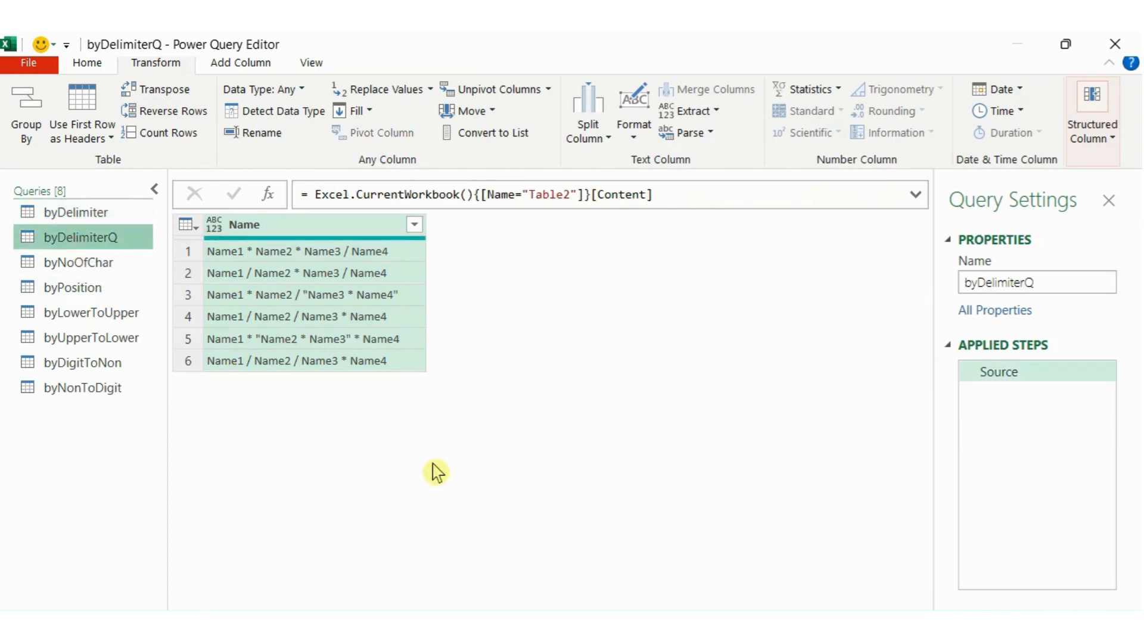
key(ctrl+shift+plus)
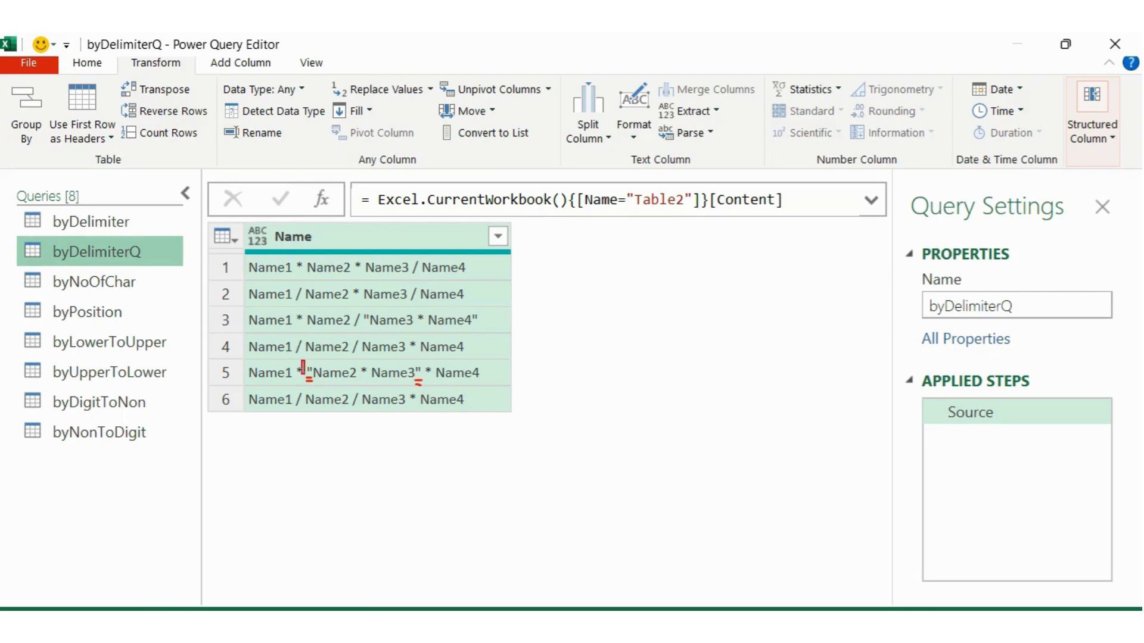
drag(302, 362, 427, 388)
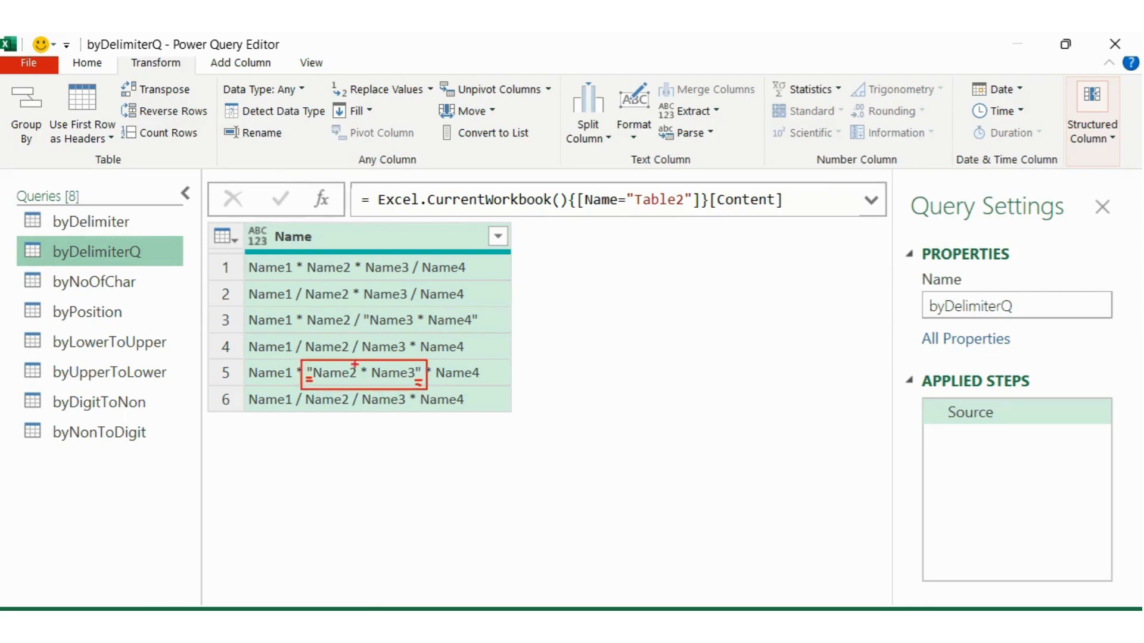
mouse_move(353, 308)
mouse_down()
mouse_move(357, 334)
mouse_move(489, 336)
mouse_up()
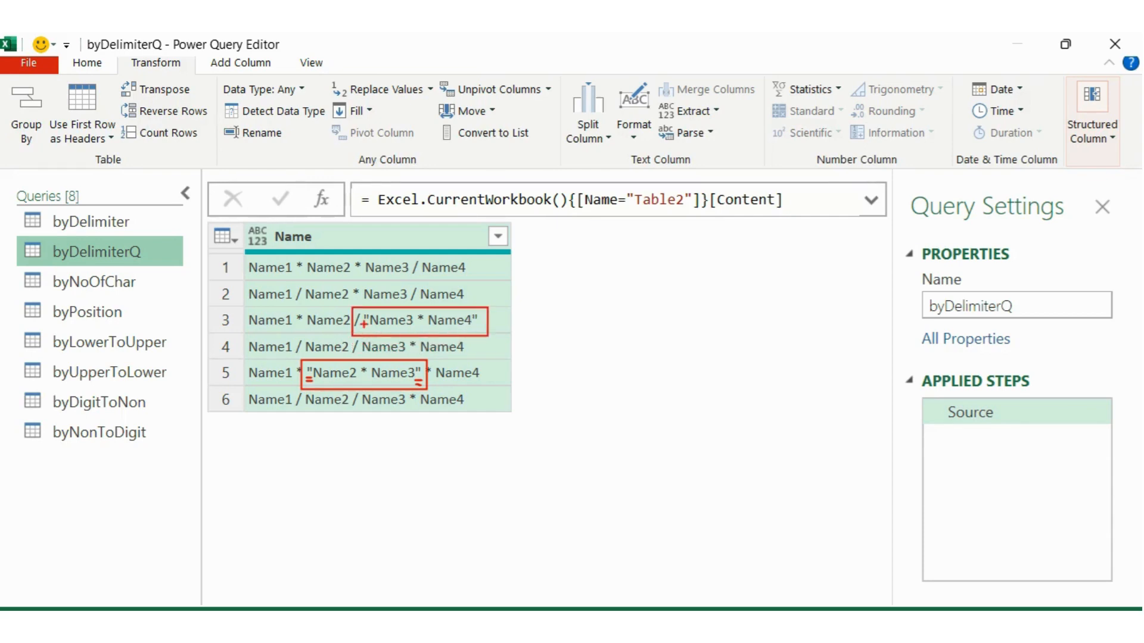
click(478, 326)
key(Escape)
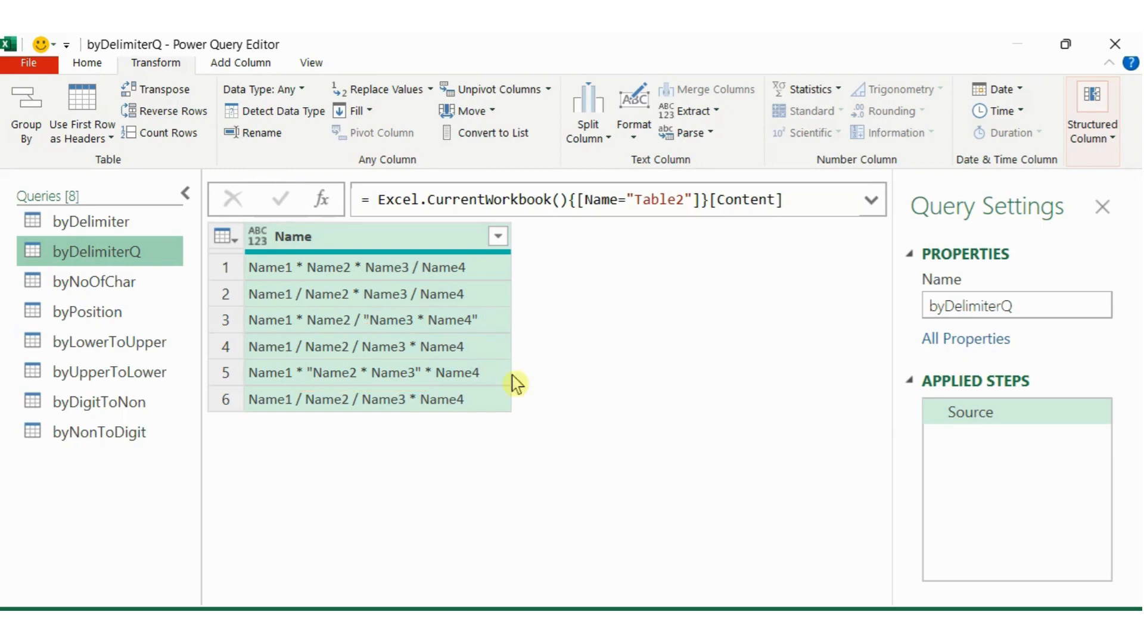
Step: Split the Name column of byDelimiterQ by the Space delimiter at each occurrence, with the double quotation mark as quote character
click(390, 238)
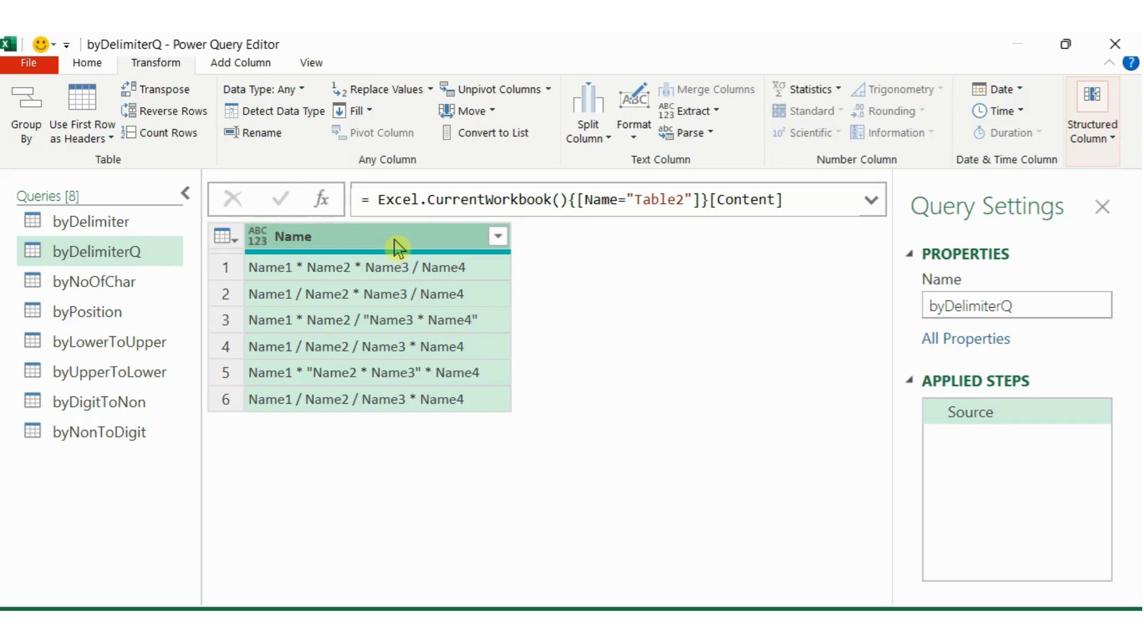
key(ctrl+shift+minus)
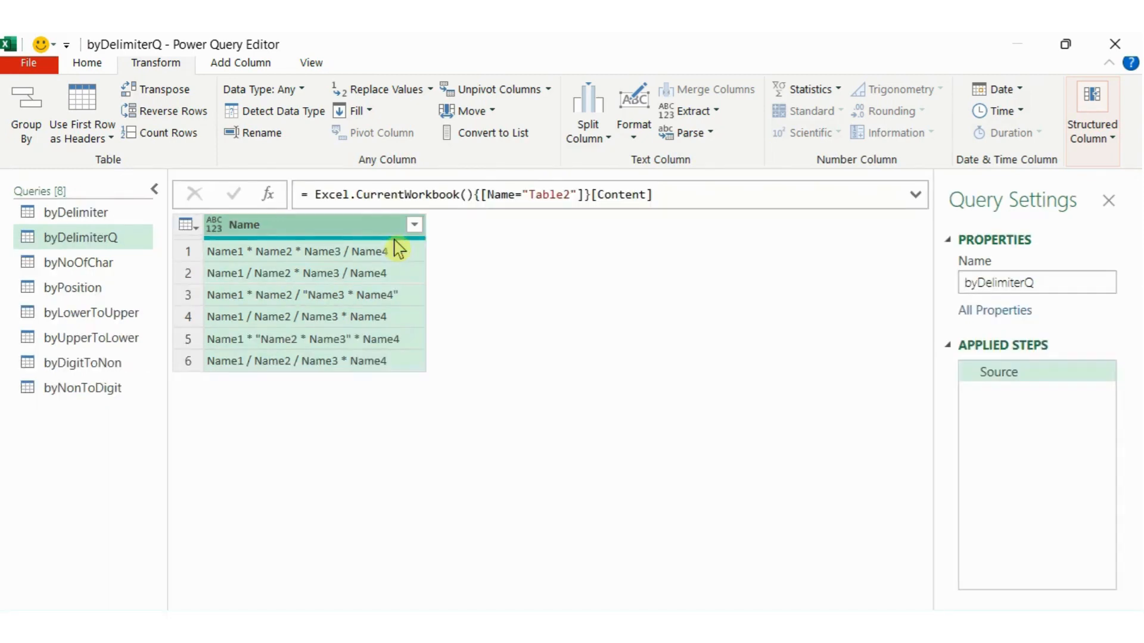
right_click(343, 234)
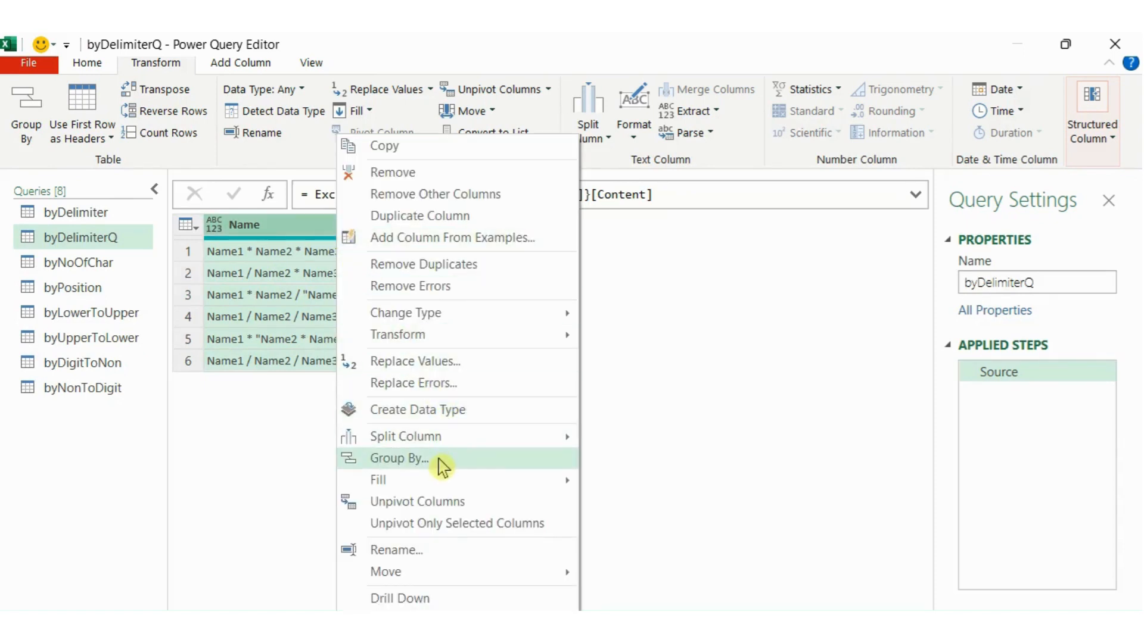
mouse_move(470, 444)
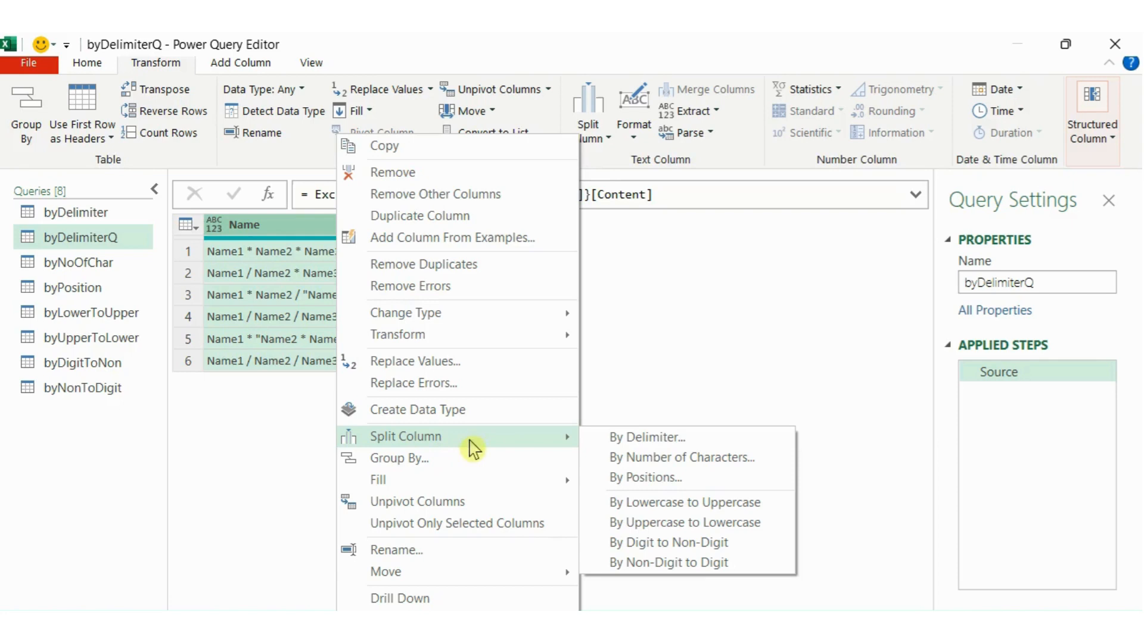
click(677, 441)
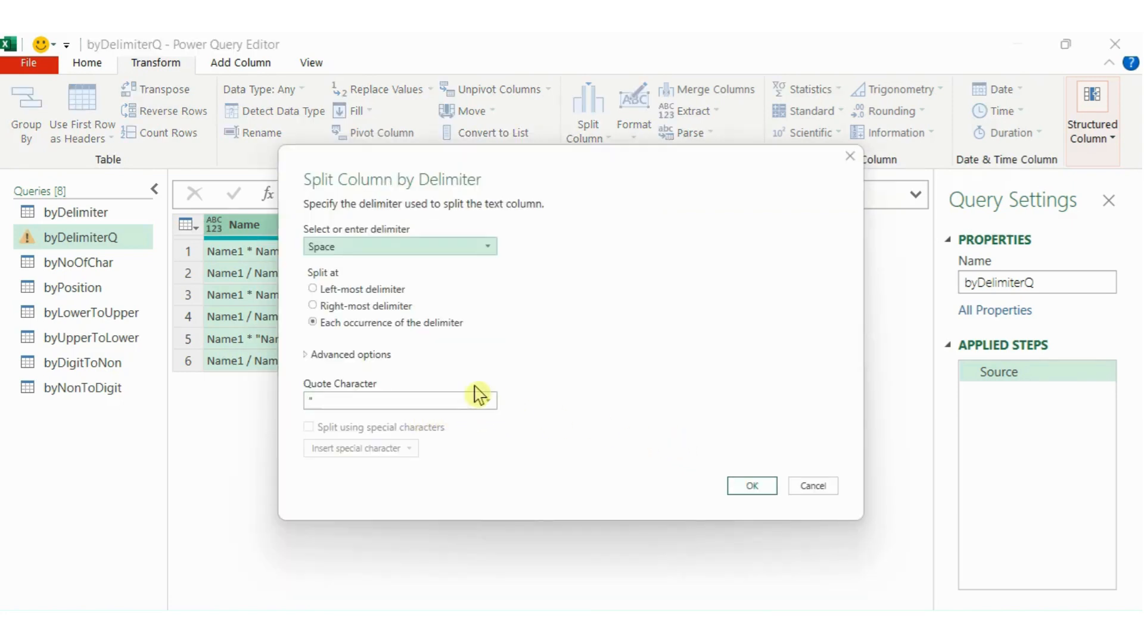
click(752, 487)
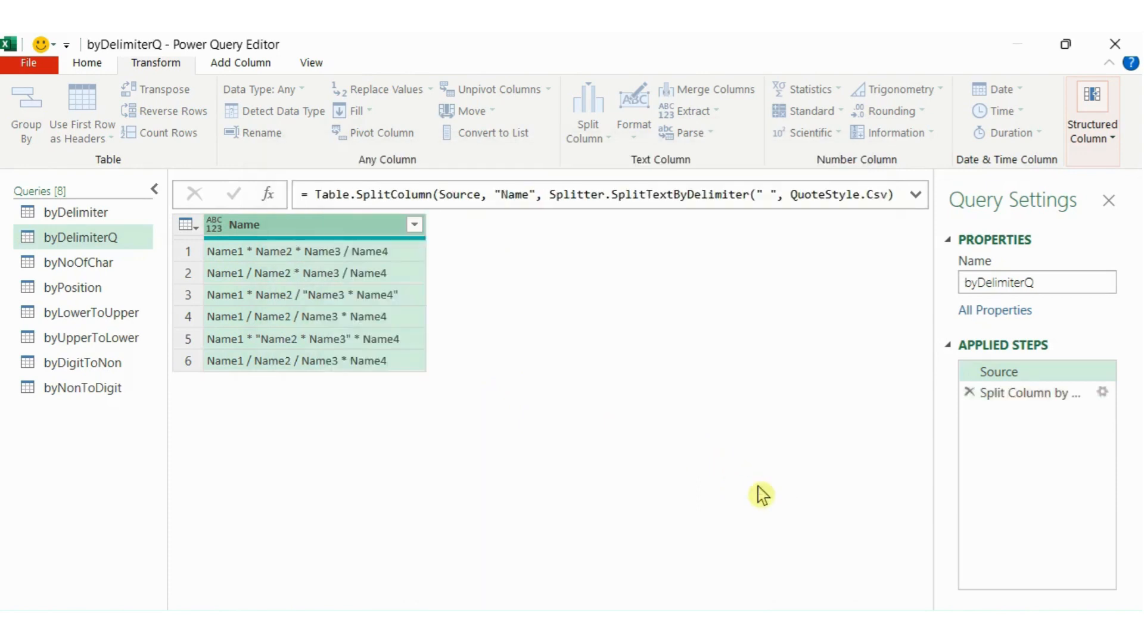
Step: Change the delimiter of the byDelimiterQ split step to the custom character *
drag(577, 603, 741, 605)
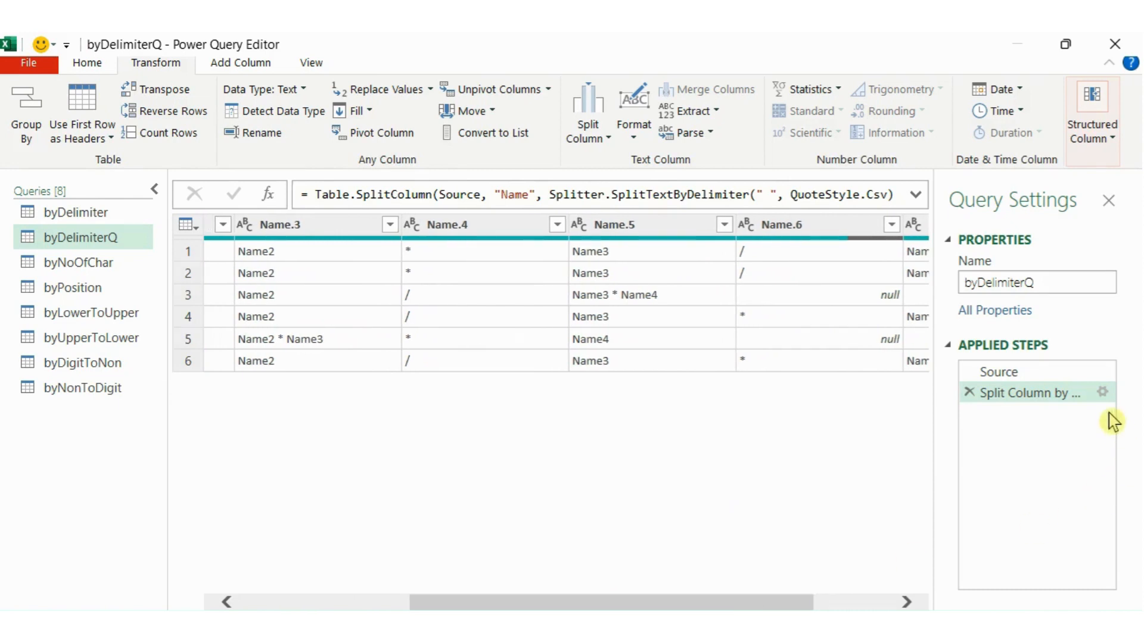
click(1104, 393)
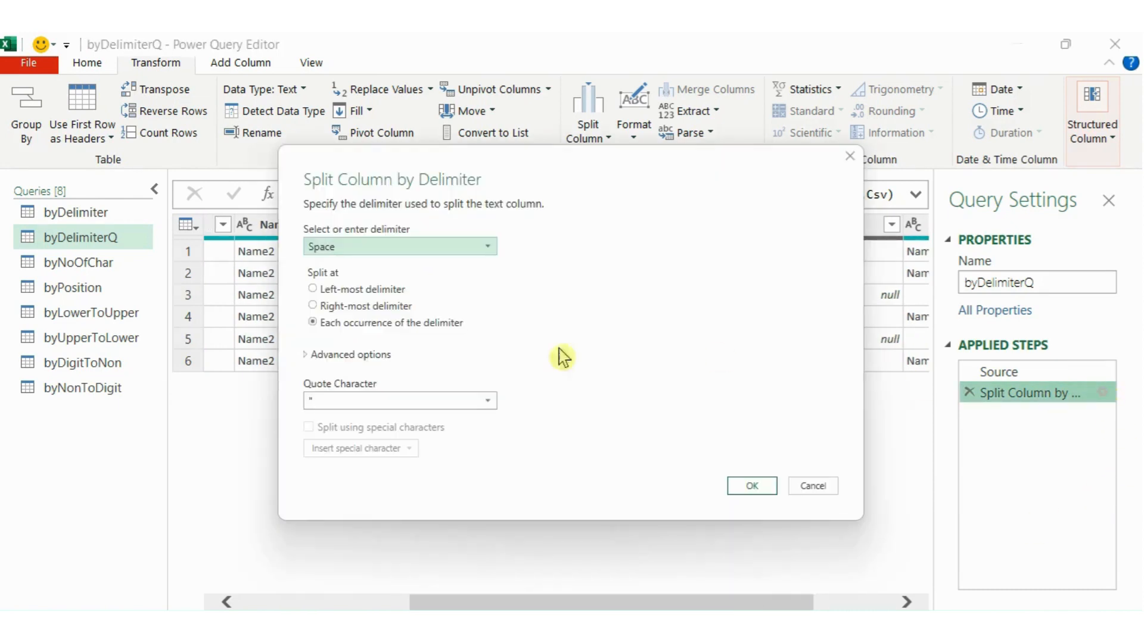
click(383, 246)
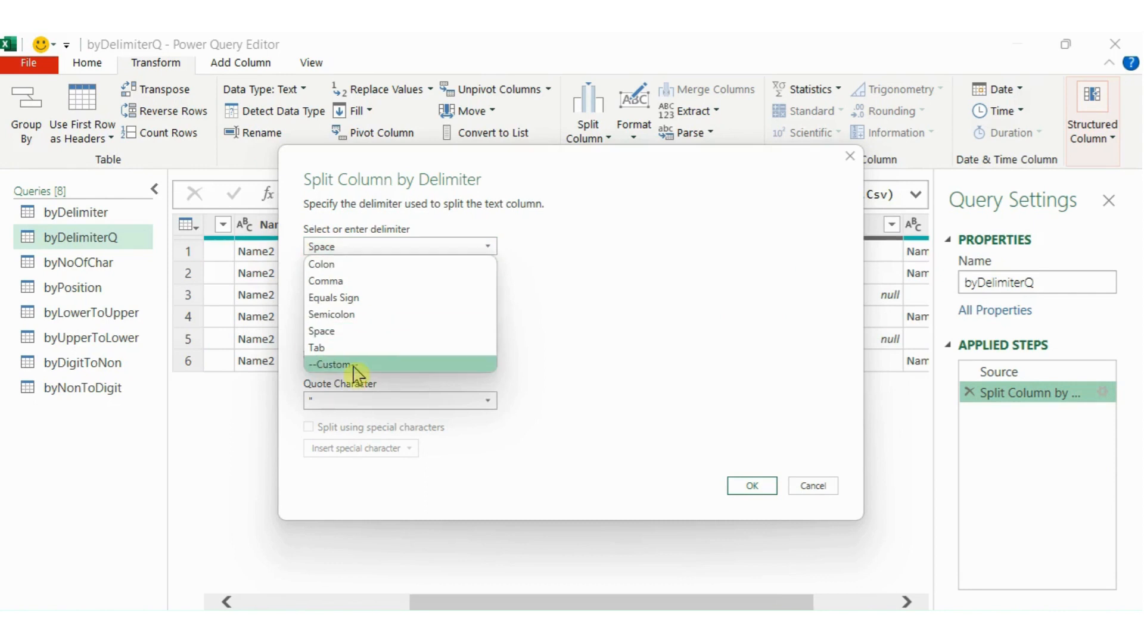
click(382, 362)
click(363, 269)
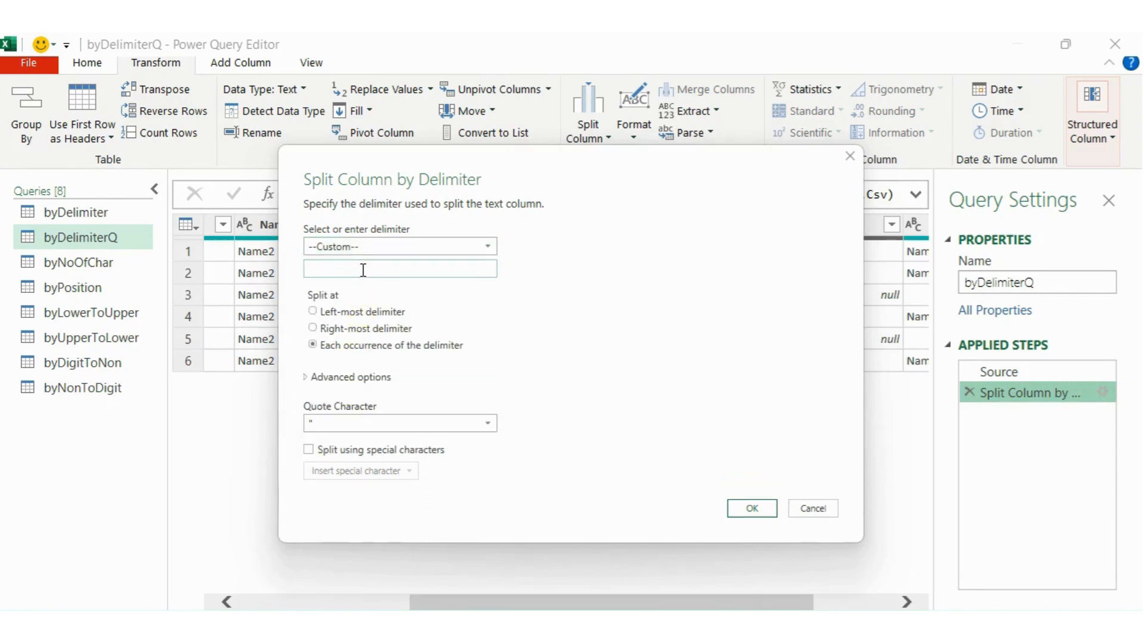
text(*)
click(752, 508)
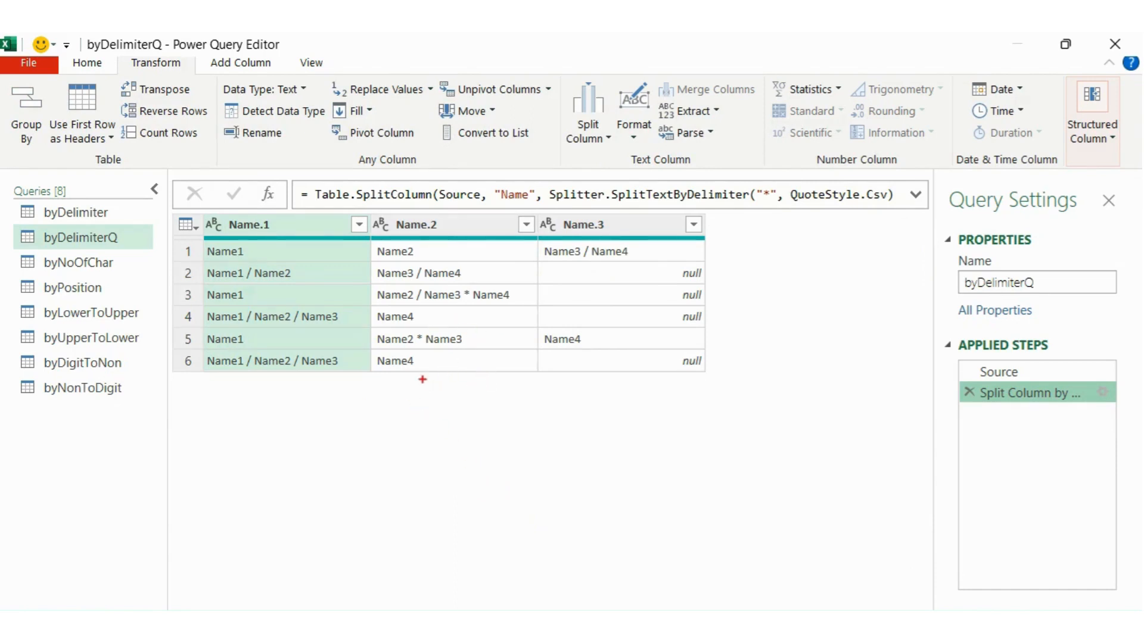
Step: Examine how the quoted text in rows 3 and 5 was handled in the Name.2 column
drag(371, 327, 473, 351)
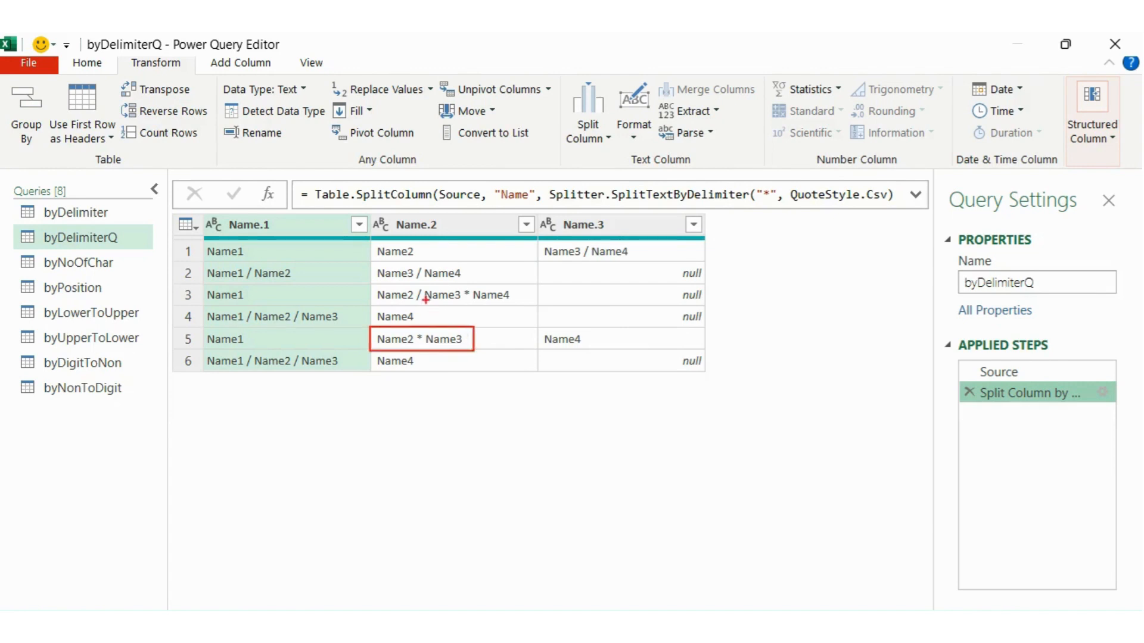
mouse_move(422, 283)
mouse_down()
mouse_move(447, 310)
mouse_move(516, 307)
mouse_up()
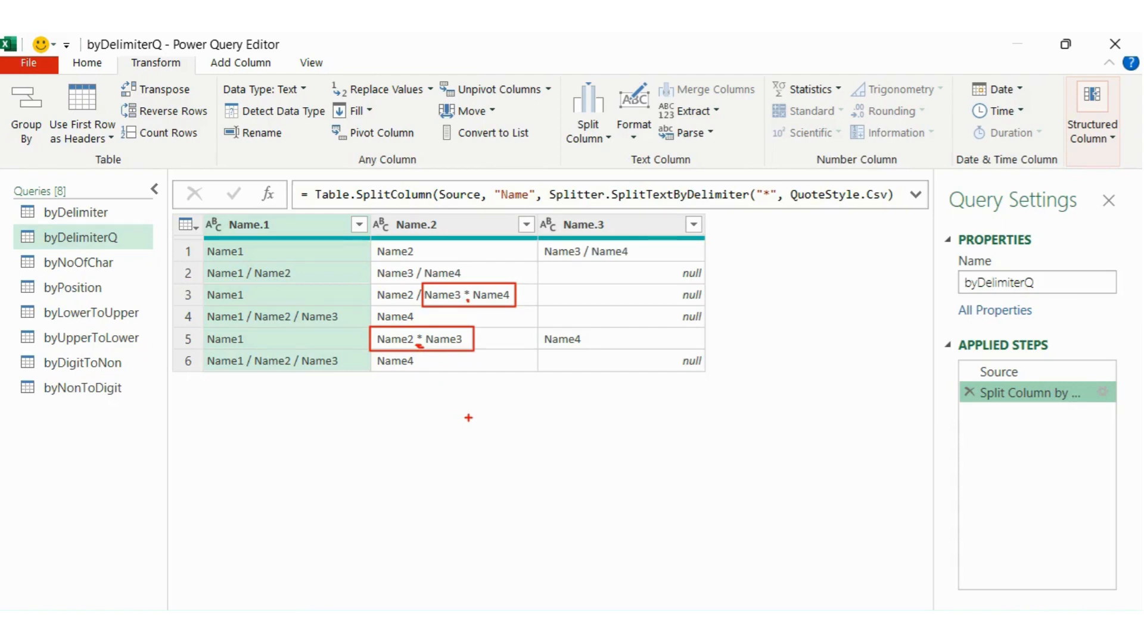
key(Escape)
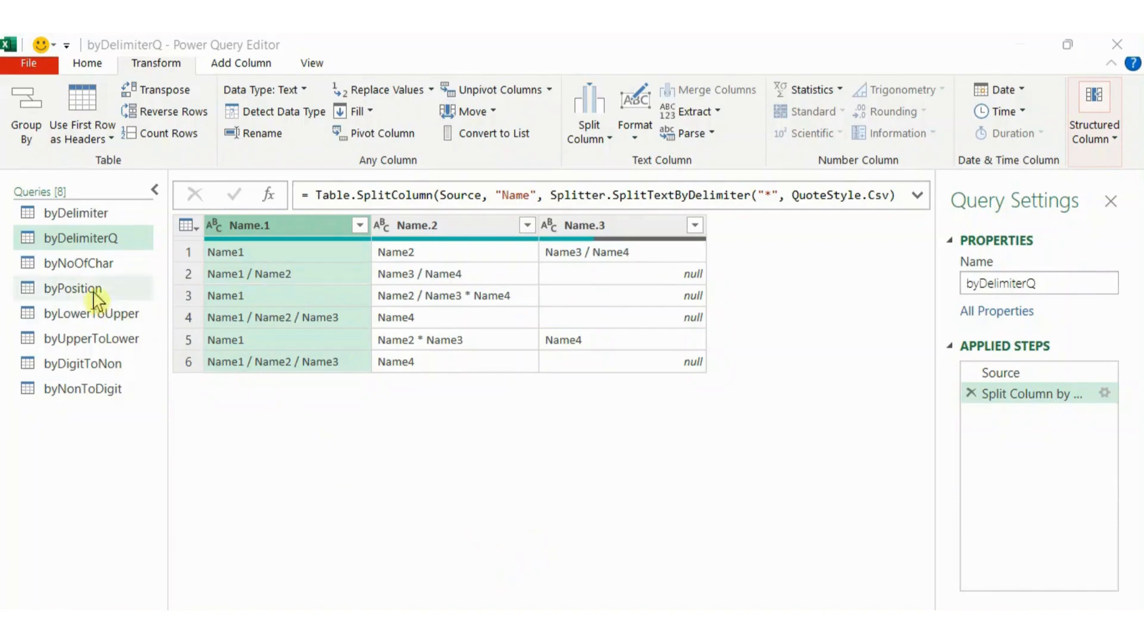
Step: Open the Split Column by Number of Characters settings for the Name column of the byNoOfChar query
click(87, 268)
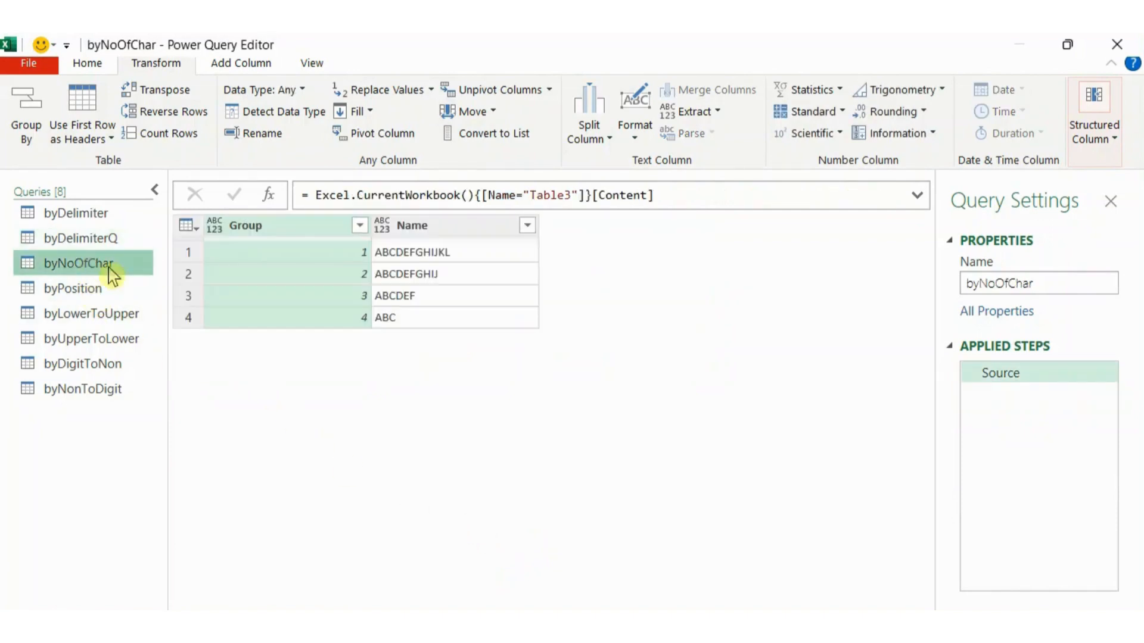
click(451, 227)
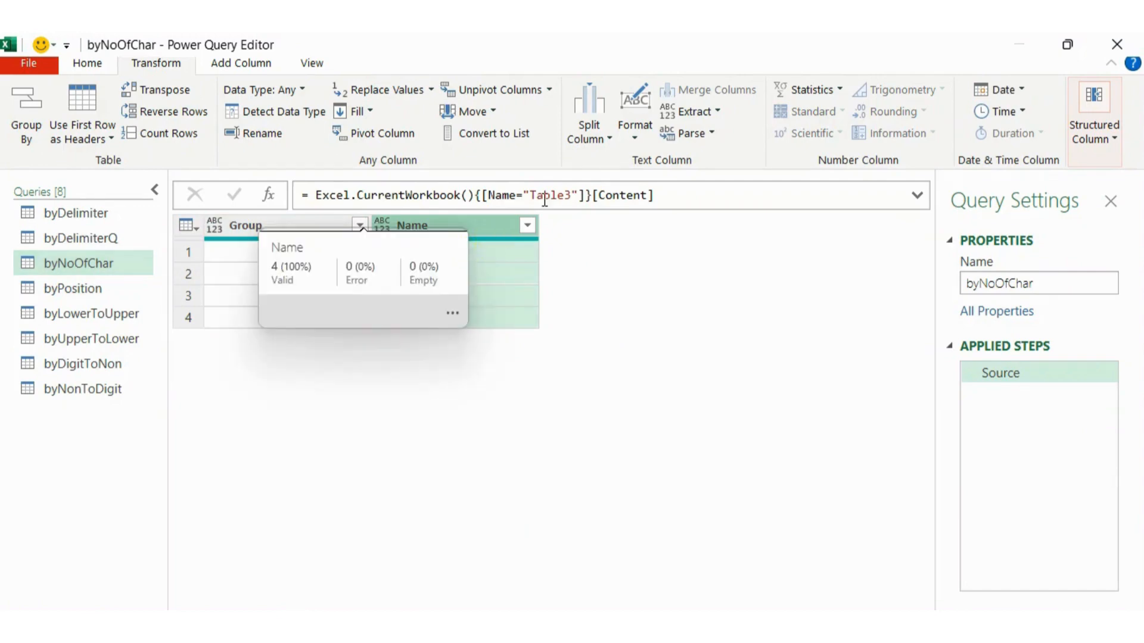
click(597, 138)
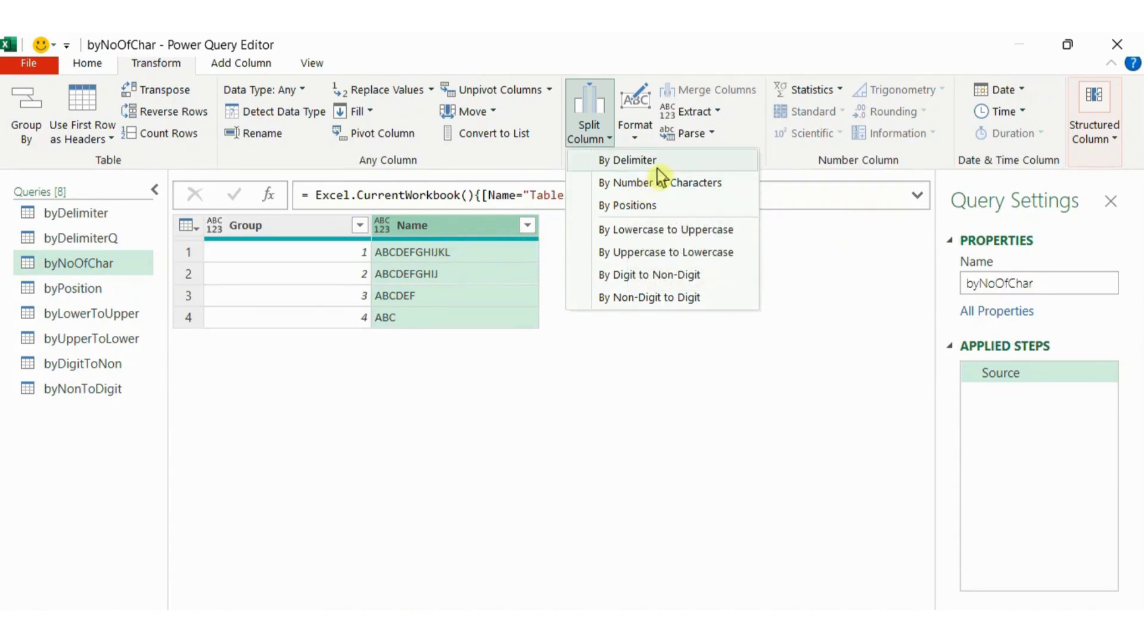
click(662, 188)
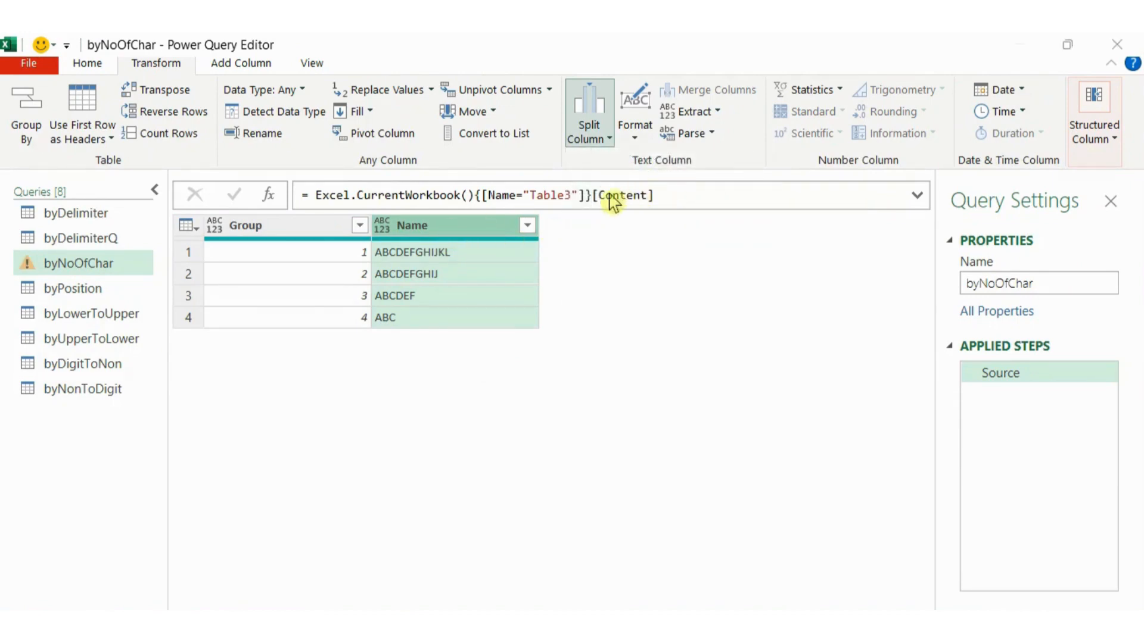
drag(537, 214, 582, 186)
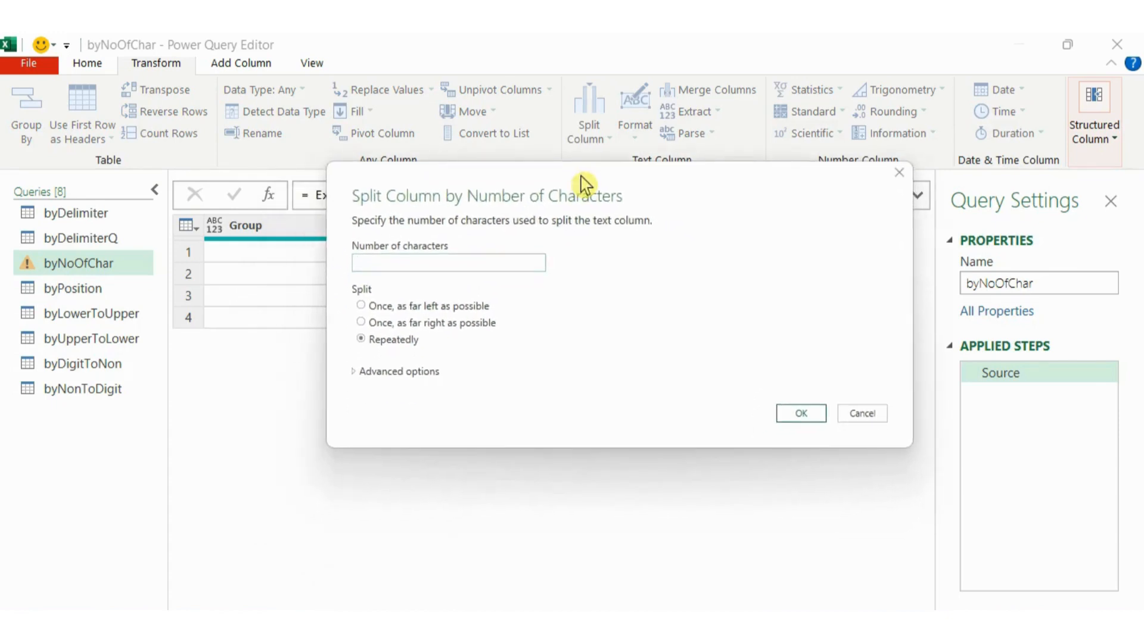
Step: Examine the number of characters, split mode and expanded advanced options of the Split Column by Number of Characters settings
key(ctrl+2)
drag(343, 235, 406, 275)
drag(547, 276, 550, 280)
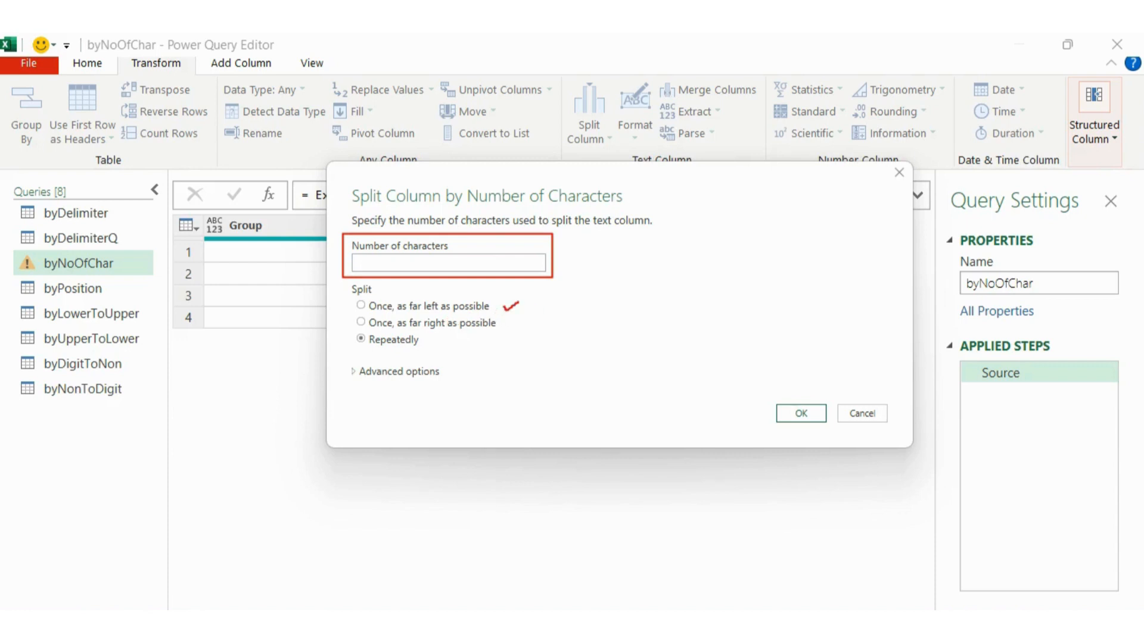
drag(426, 343, 447, 334)
key(Escape)
click(361, 376)
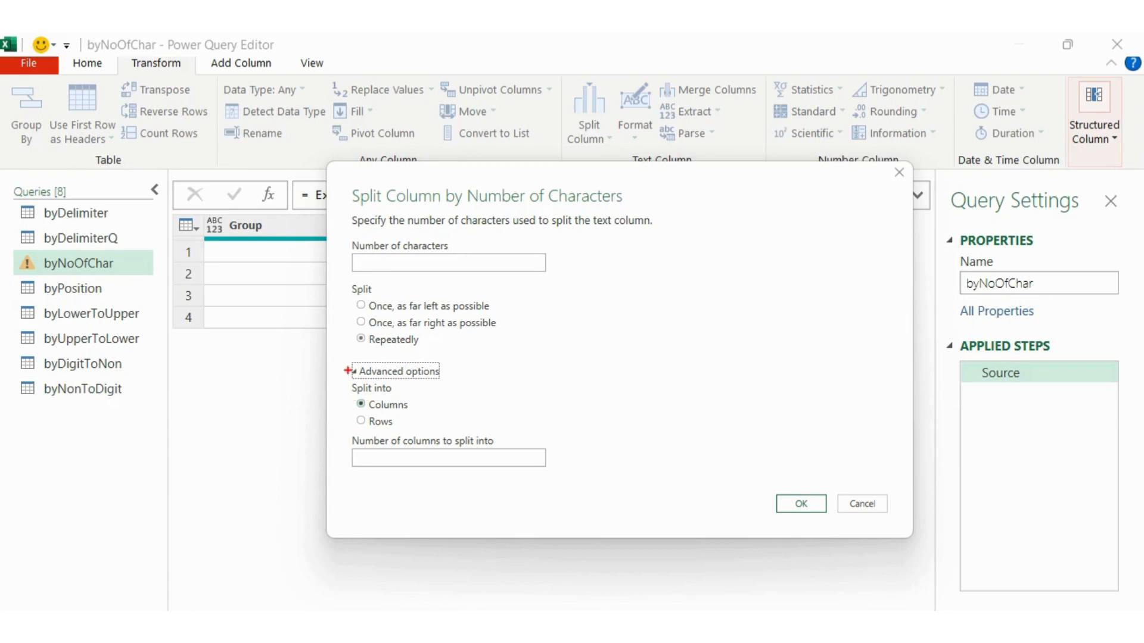
mouse_move(347, 365)
mouse_down()
mouse_move(370, 414)
mouse_move(475, 430)
mouse_up()
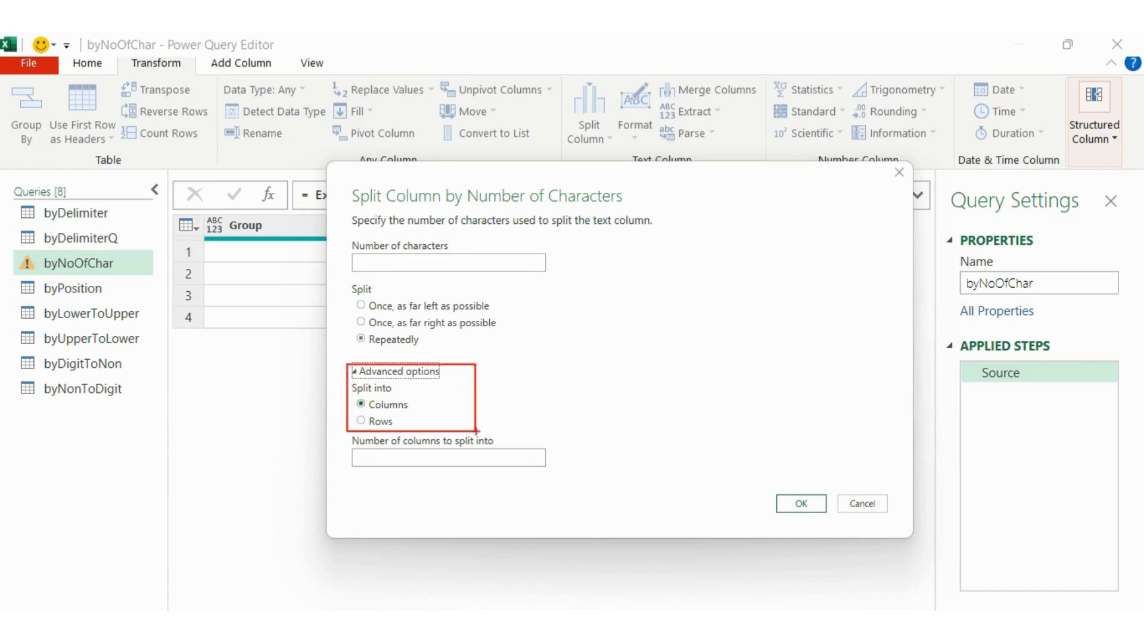
key(Escape)
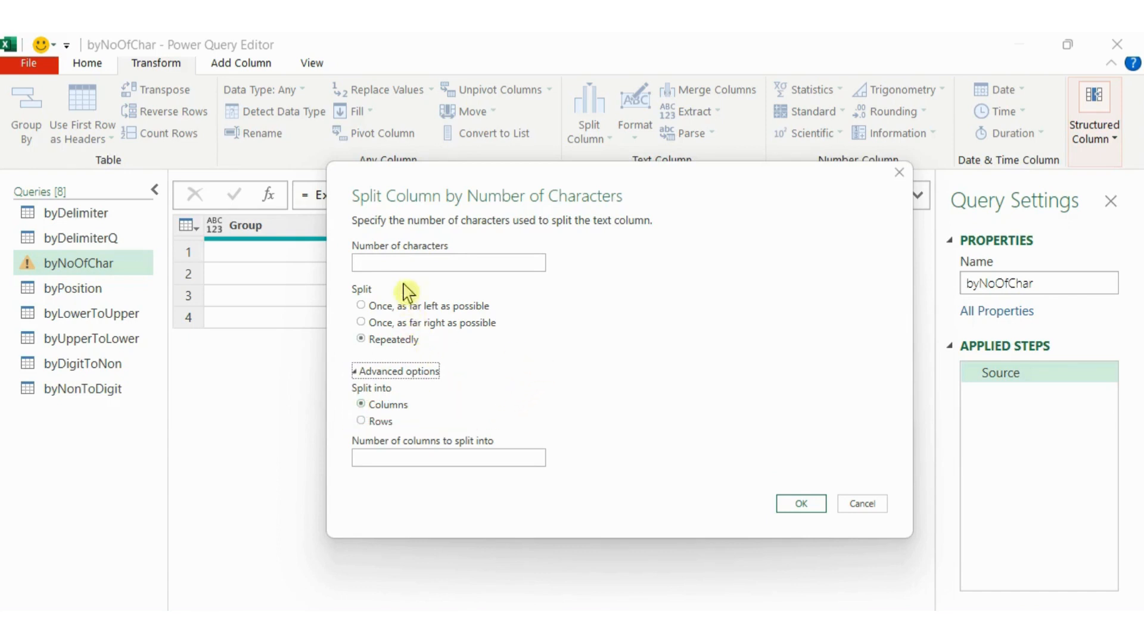
Step: Split the Name column of byNoOfChar repeatedly every 3 characters into columns
click(400, 263)
drag(523, 174, 692, 159)
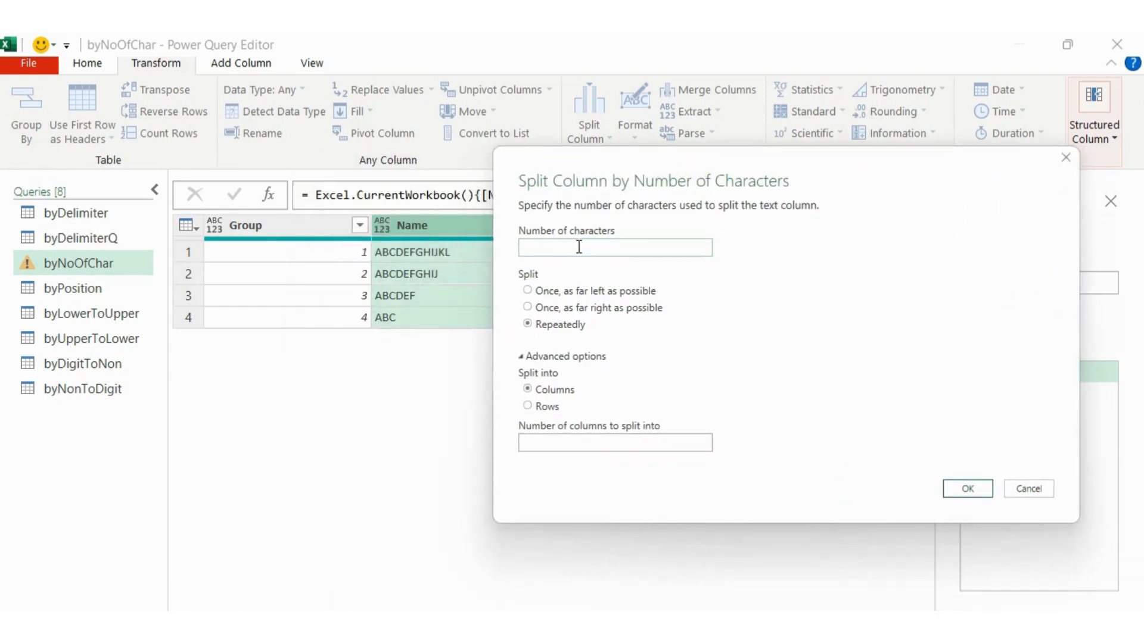
text(3)
click(557, 331)
click(538, 392)
click(967, 492)
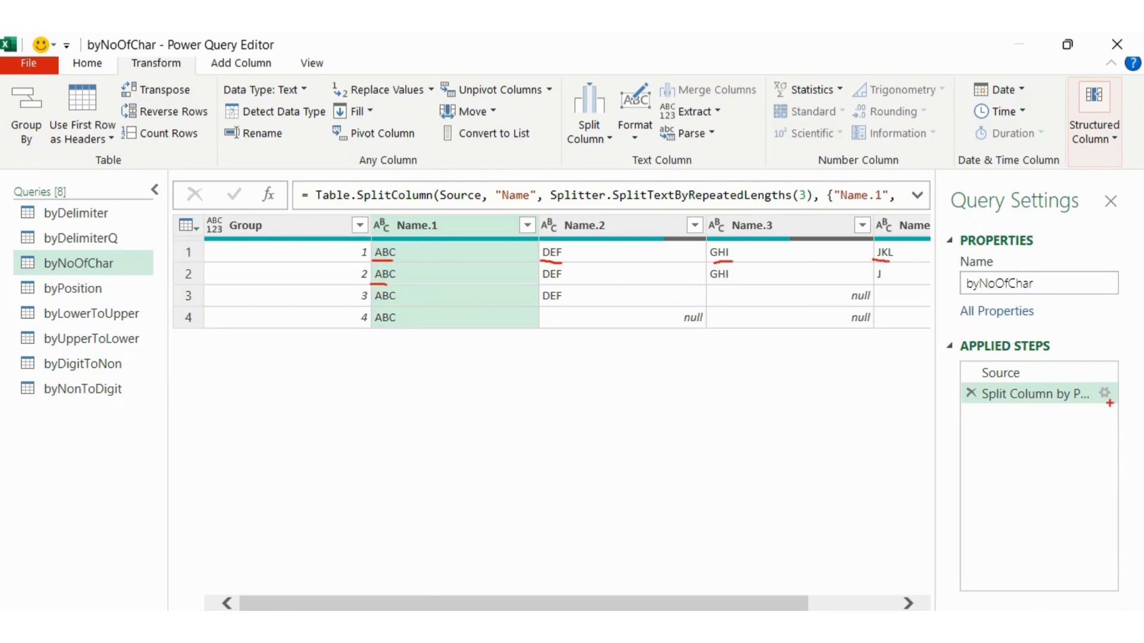
key(Escape)
Step: Change the byNoOfChar split step to split once, as far left as possible, and check the Name.1 and Name.2 columns
click(1104, 393)
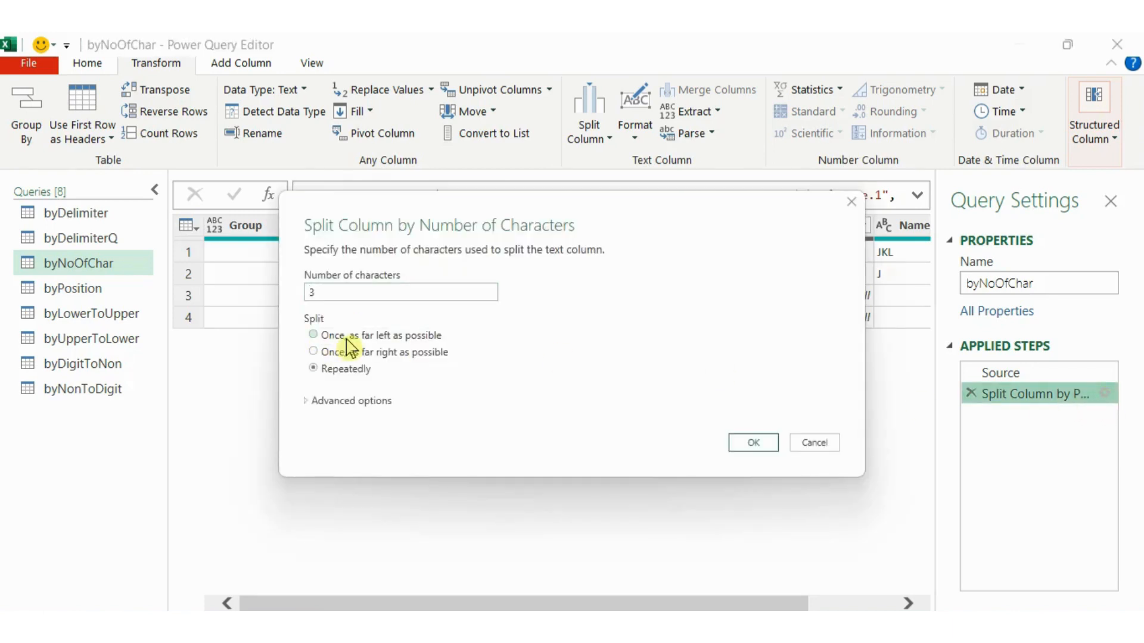
click(349, 337)
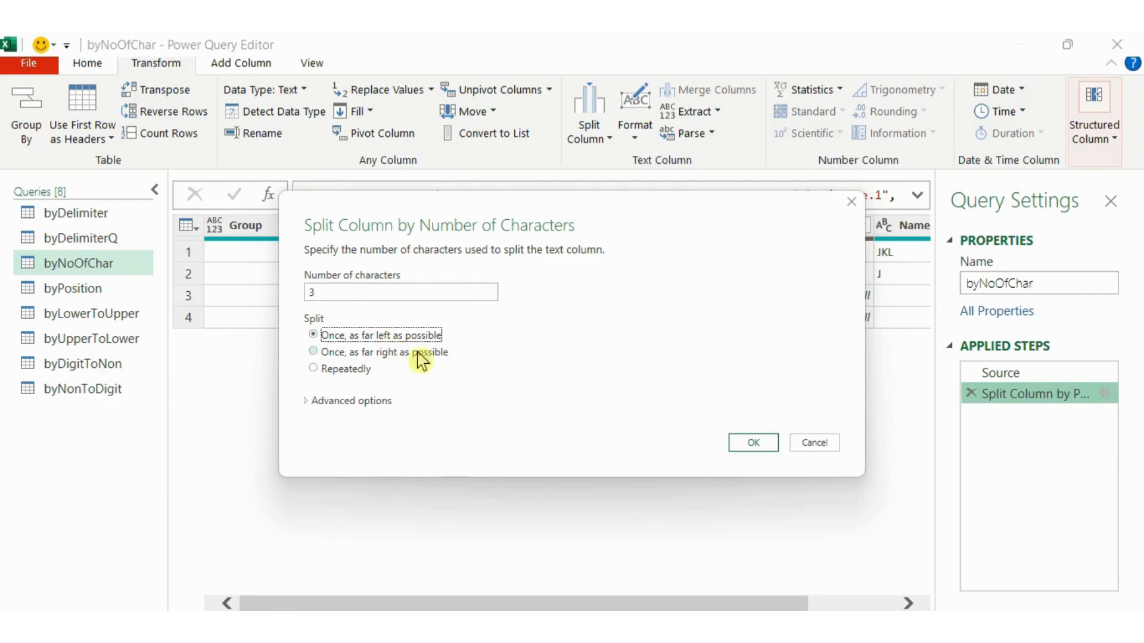
click(753, 443)
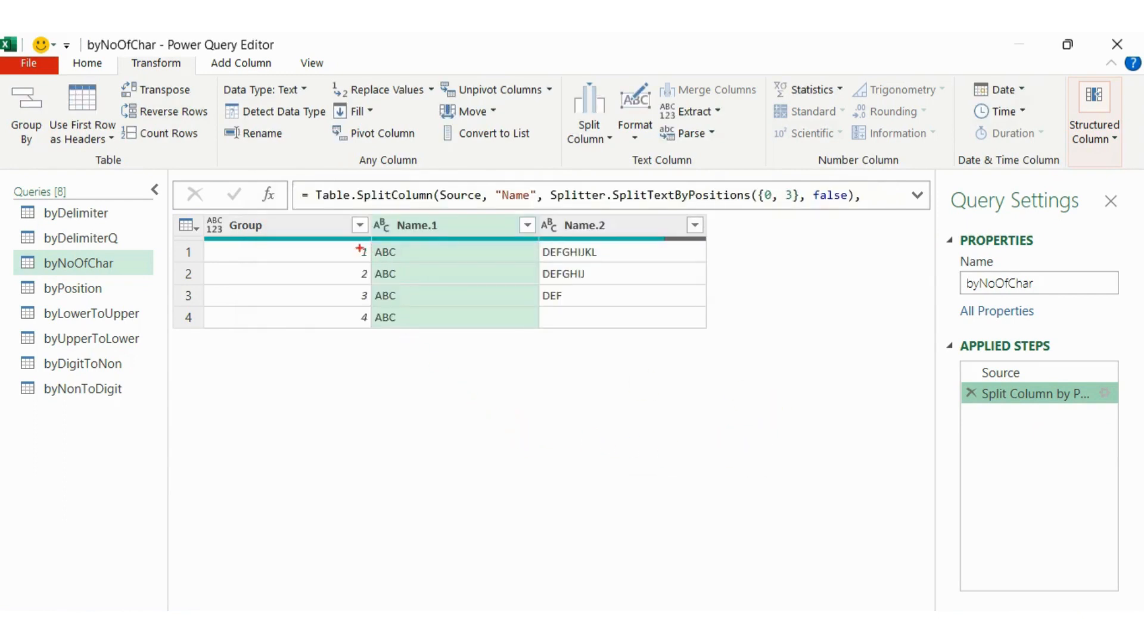
drag(397, 325, 420, 330)
mouse_move(538, 239)
mouse_down()
mouse_move(644, 345)
mouse_move(667, 330)
mouse_up()
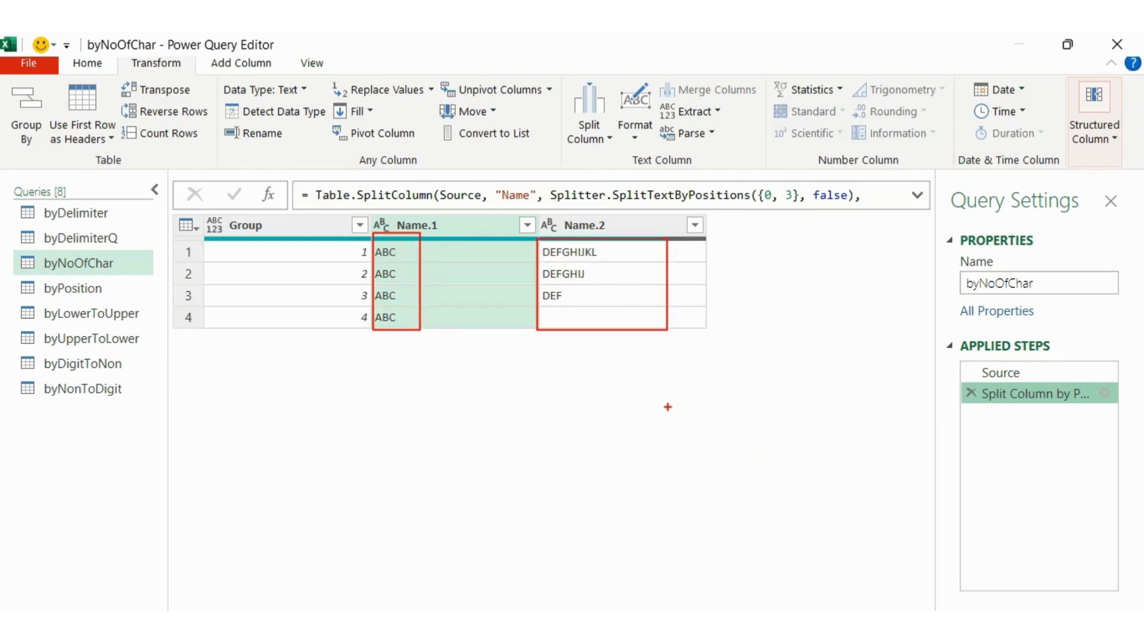
key(Escape)
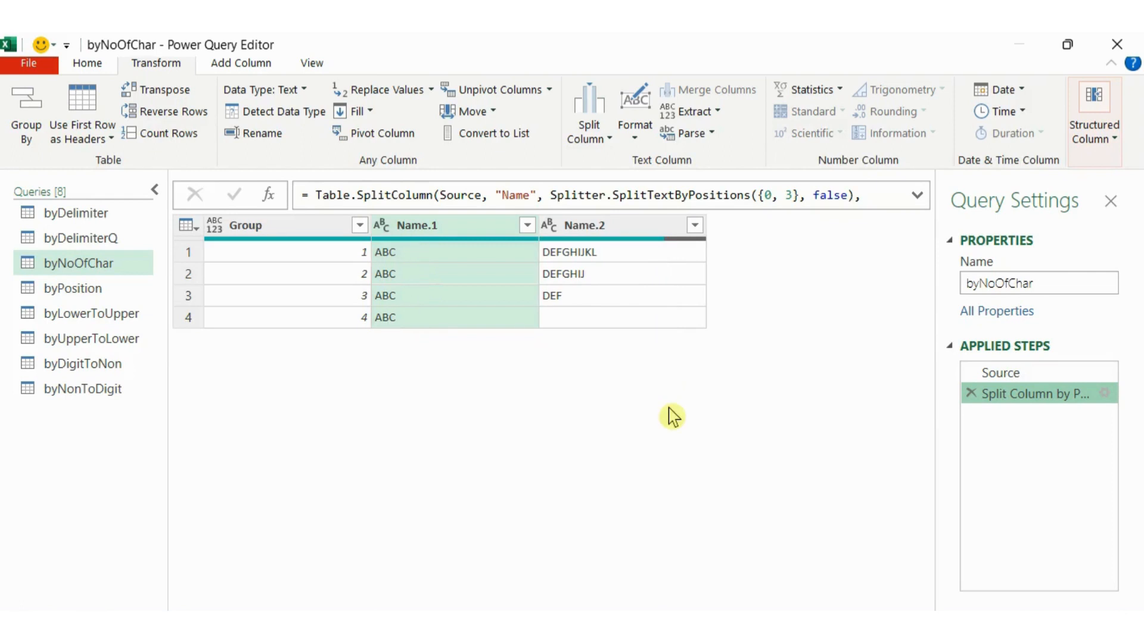
Step: Change the byNoOfChar split step to split once, as far right as possible, and check both resulting columns
click(1104, 395)
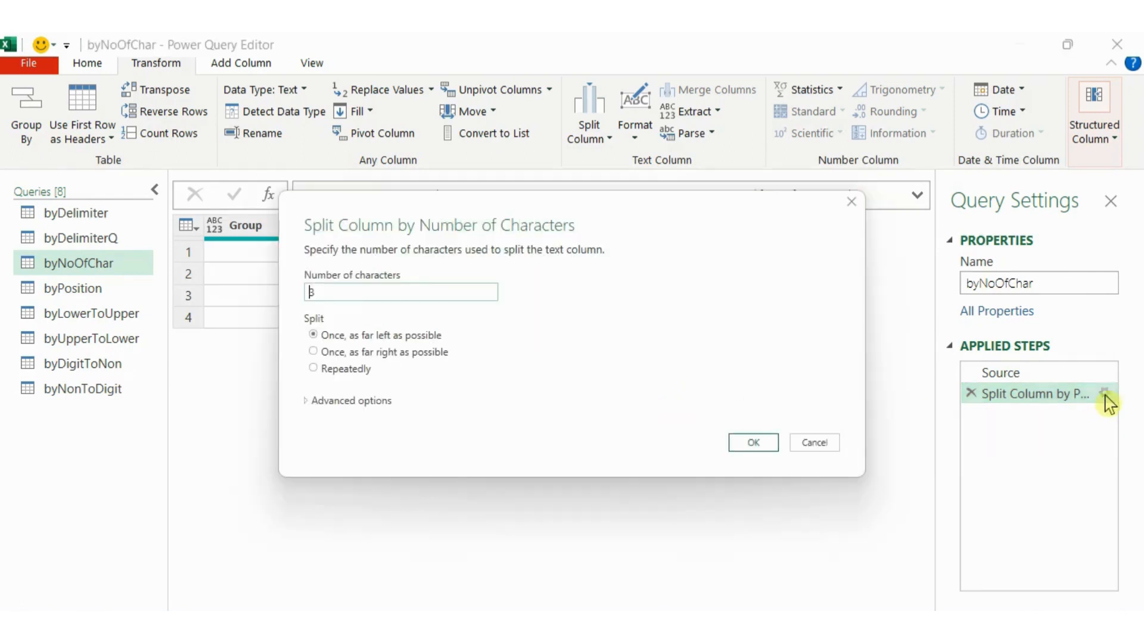
click(389, 353)
click(752, 444)
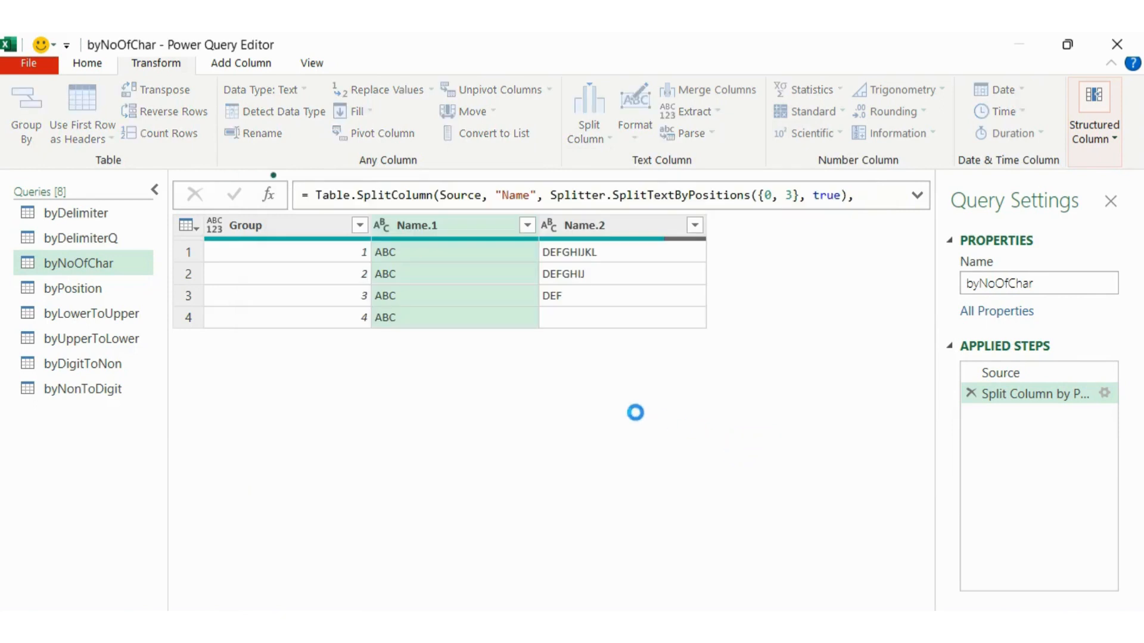
key(ctrl+2)
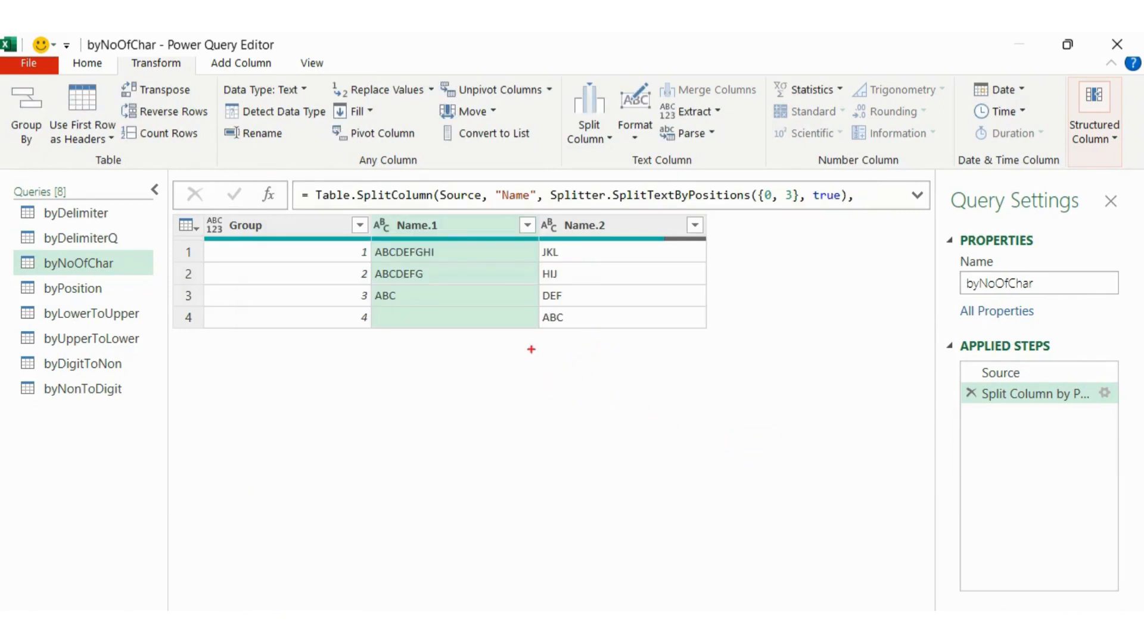
mouse_move(535, 238)
mouse_down()
mouse_move(577, 304)
mouse_move(638, 330)
mouse_up()
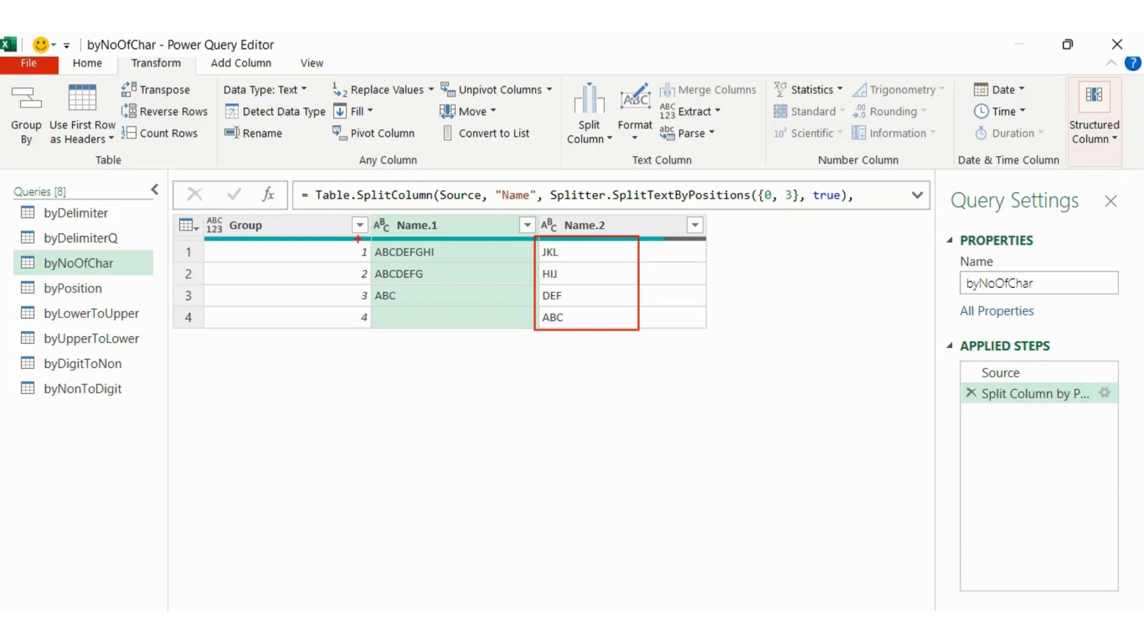
mouse_move(357, 237)
mouse_down()
mouse_move(422, 330)
mouse_move(455, 329)
mouse_up()
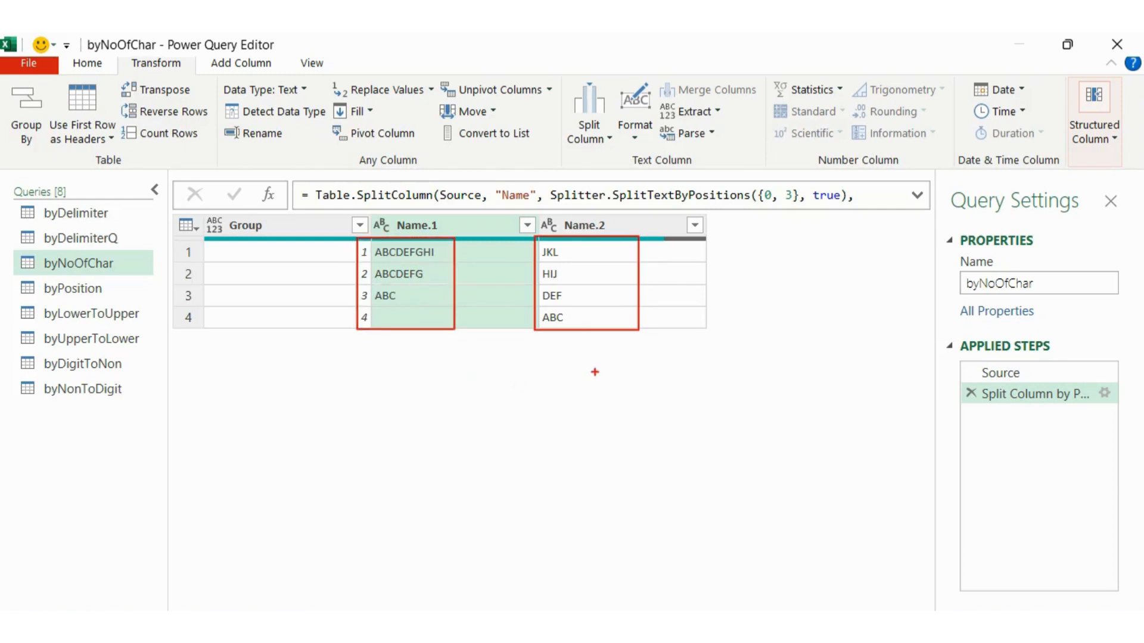
key(Escape)
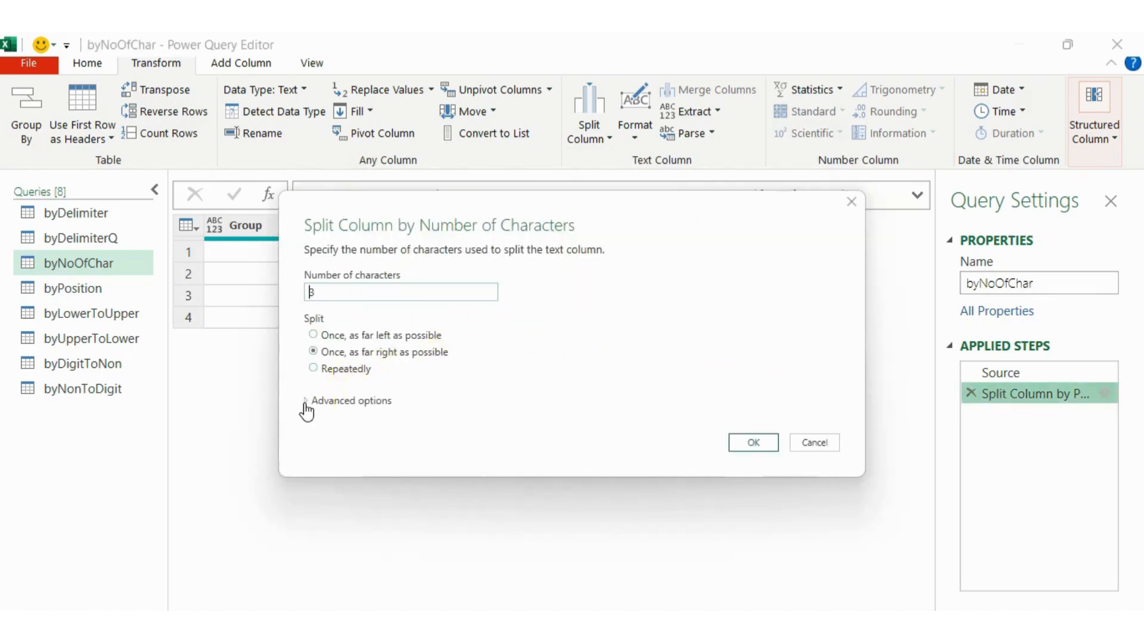
Step: Set the advanced options of the byNoOfChar split step to split into rows
click(308, 402)
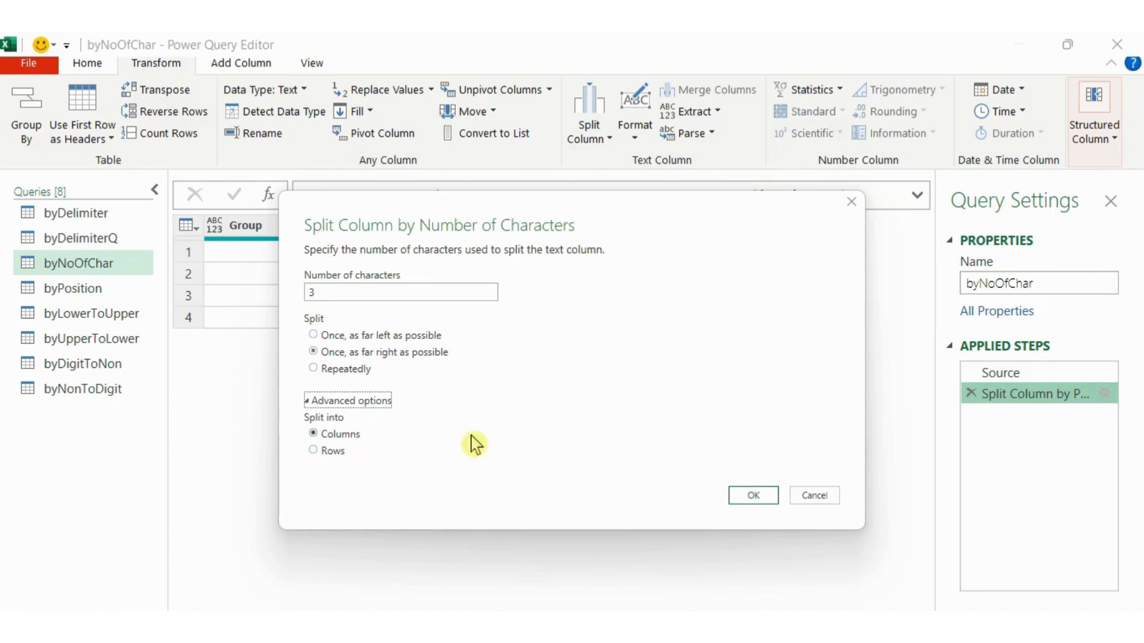
drag(563, 234, 860, 159)
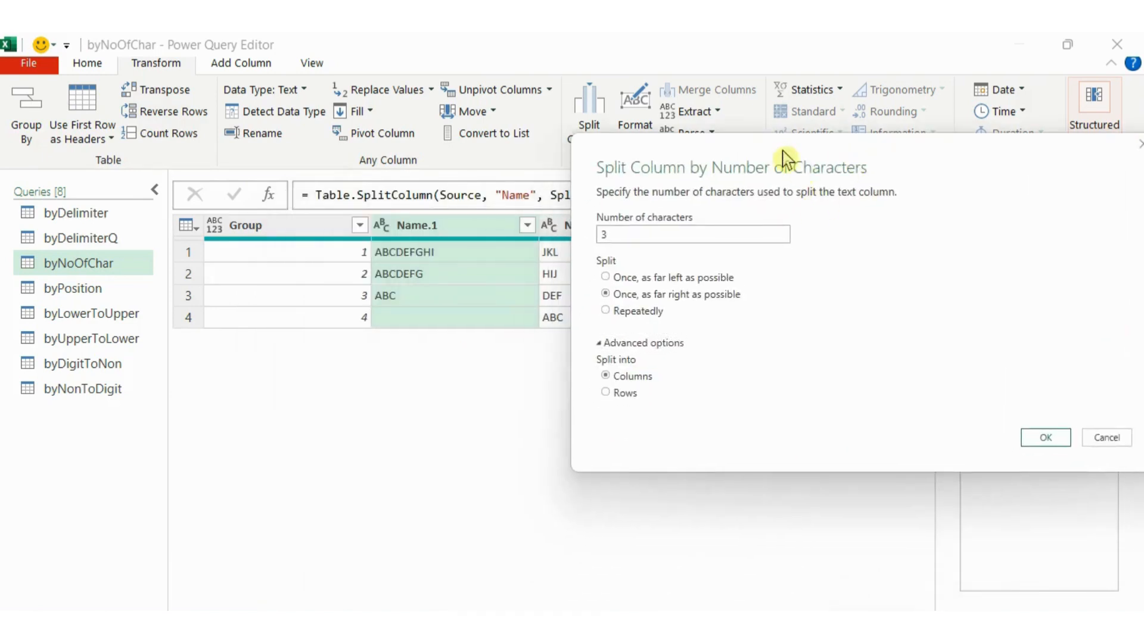
drag(791, 133, 792, 131)
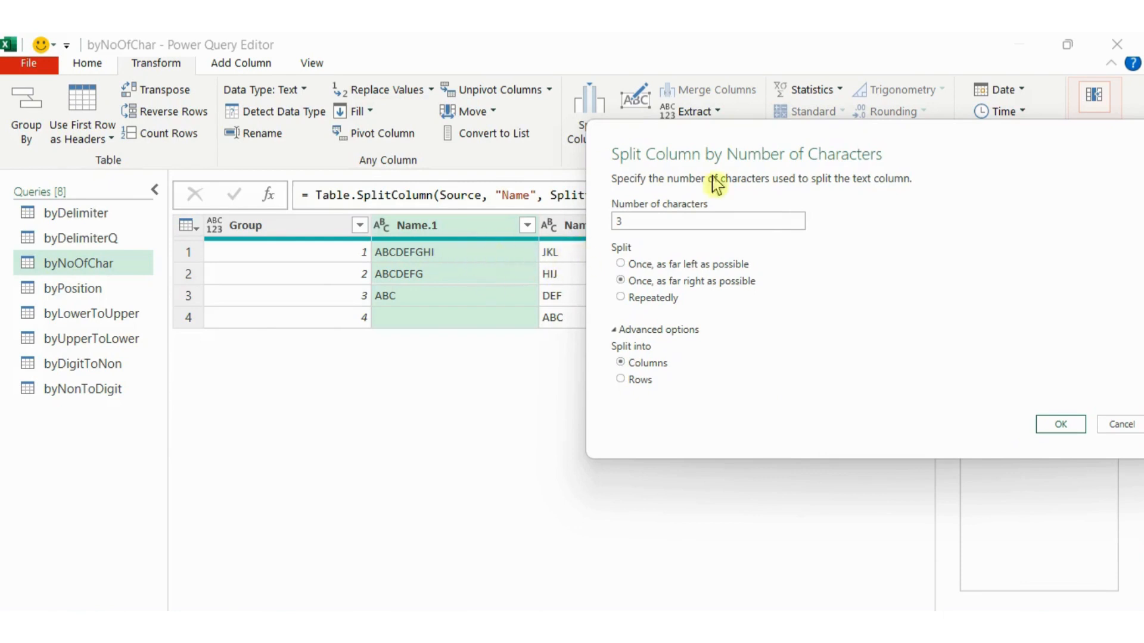
drag(828, 142, 544, 153)
click(356, 394)
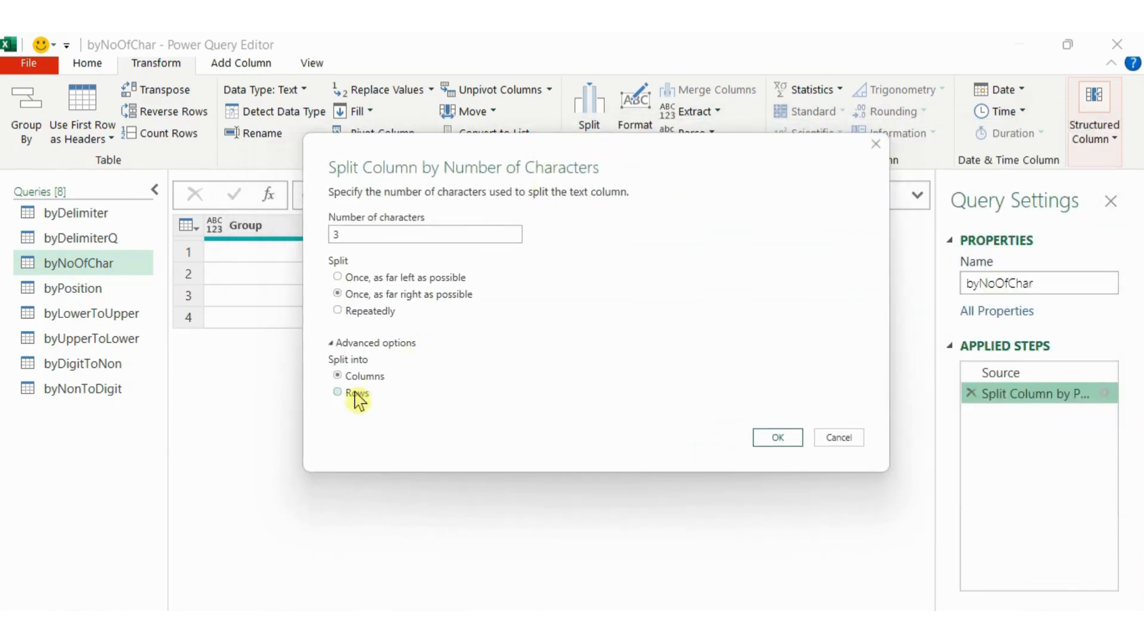
click(776, 438)
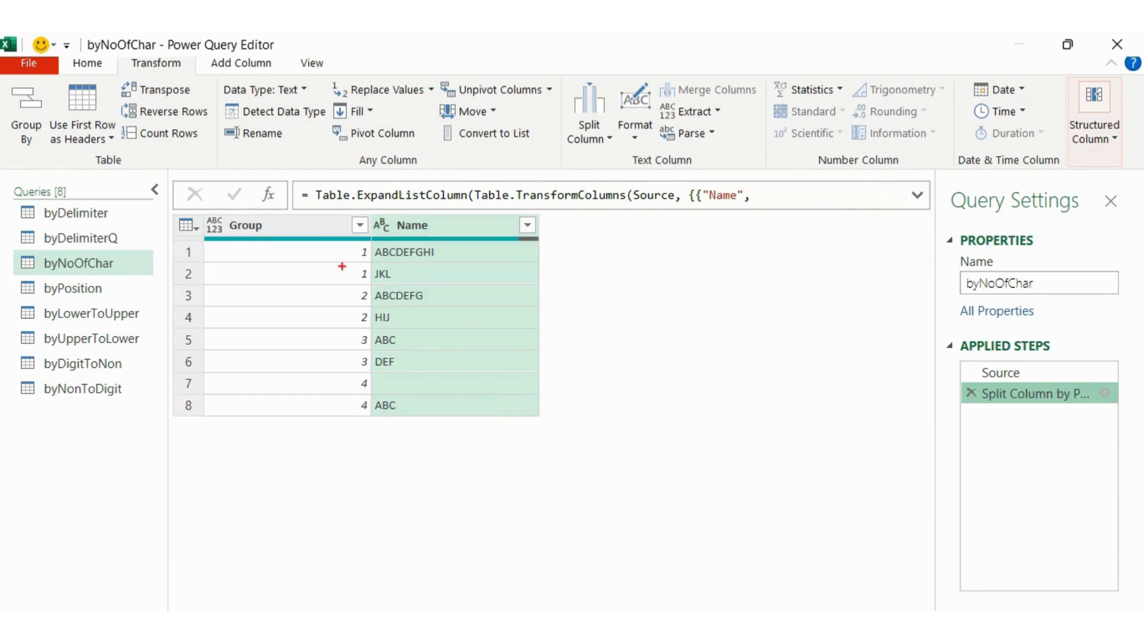
Step: Examine how each group's Name text is divided across row pairs, and review the available Split Column methods
mouse_move(204, 238)
mouse_down()
mouse_move(393, 288)
mouse_move(541, 297)
mouse_move(558, 285)
mouse_up()
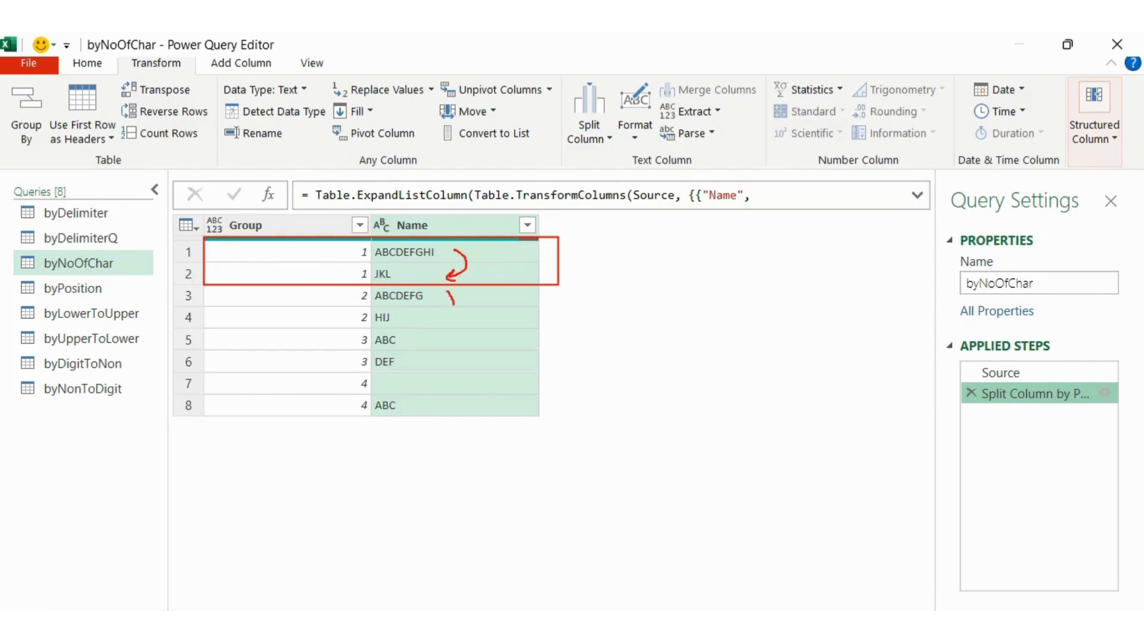
drag(453, 305, 426, 327)
drag(201, 289, 553, 329)
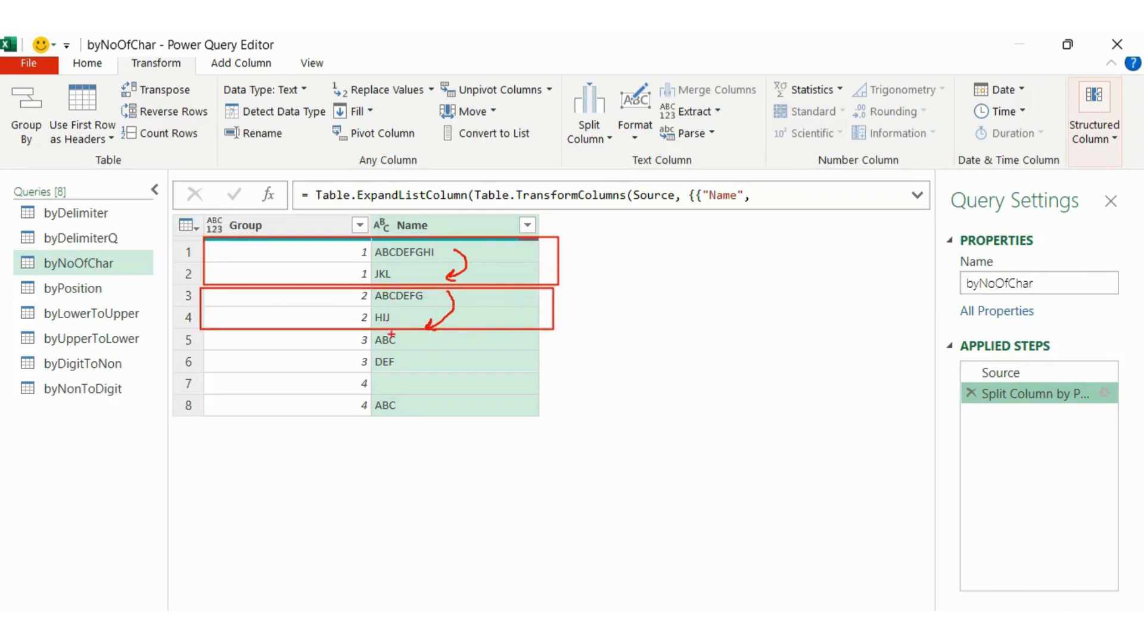
drag(204, 332, 560, 373)
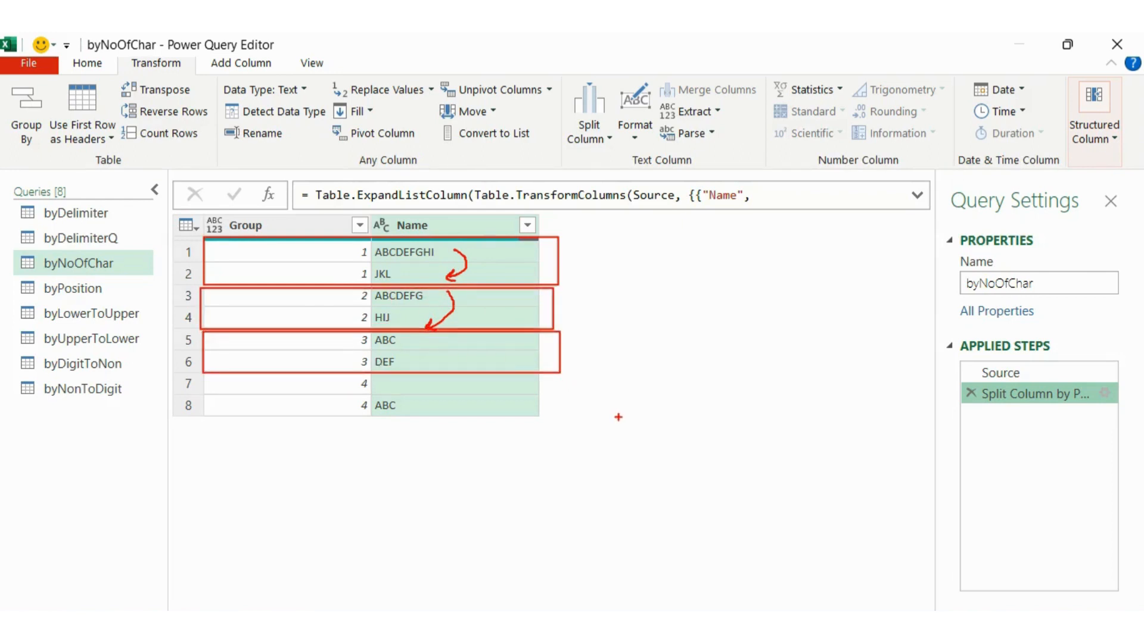
key(Escape)
click(595, 139)
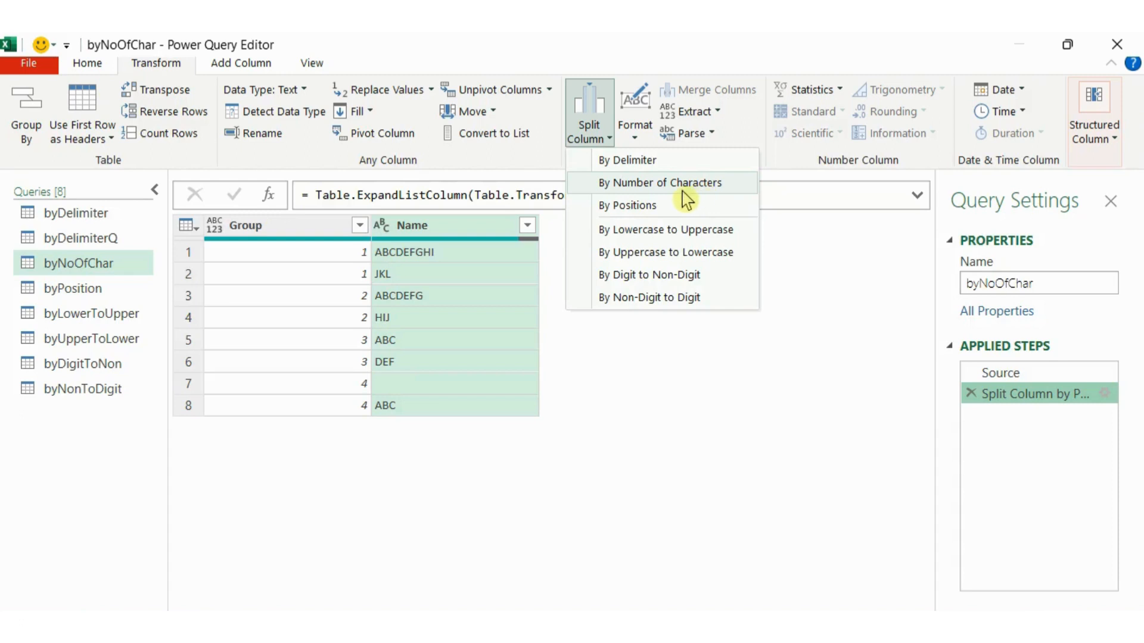
click(675, 404)
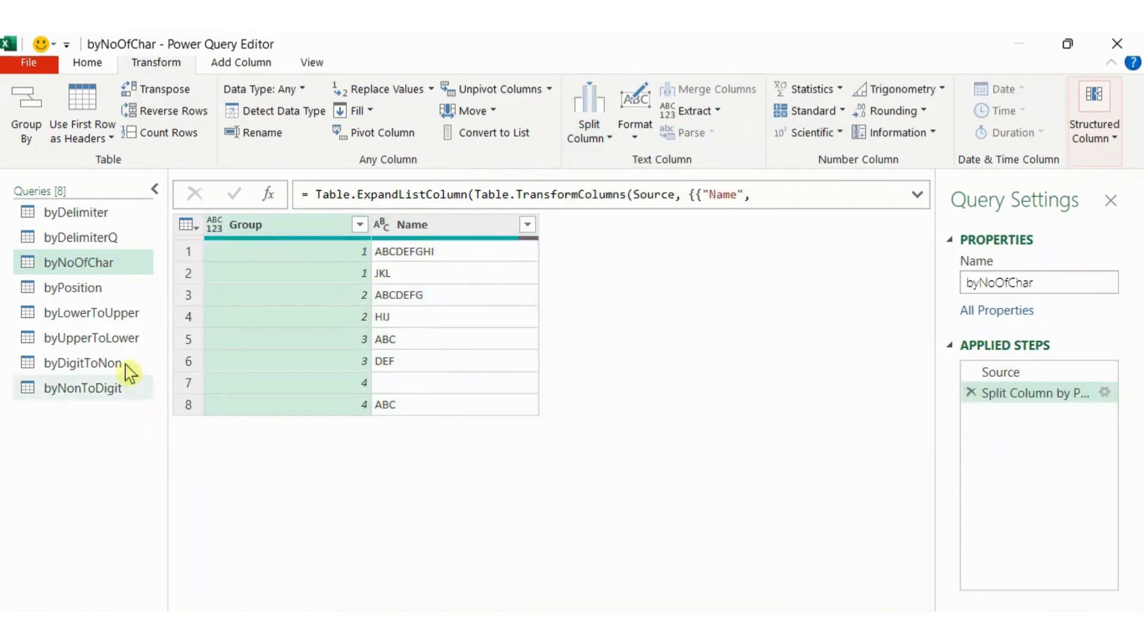
Step: Examine the Split Column by Positions settings for the Name column of byPosition, cancel them and inspect the split points in the text
click(92, 290)
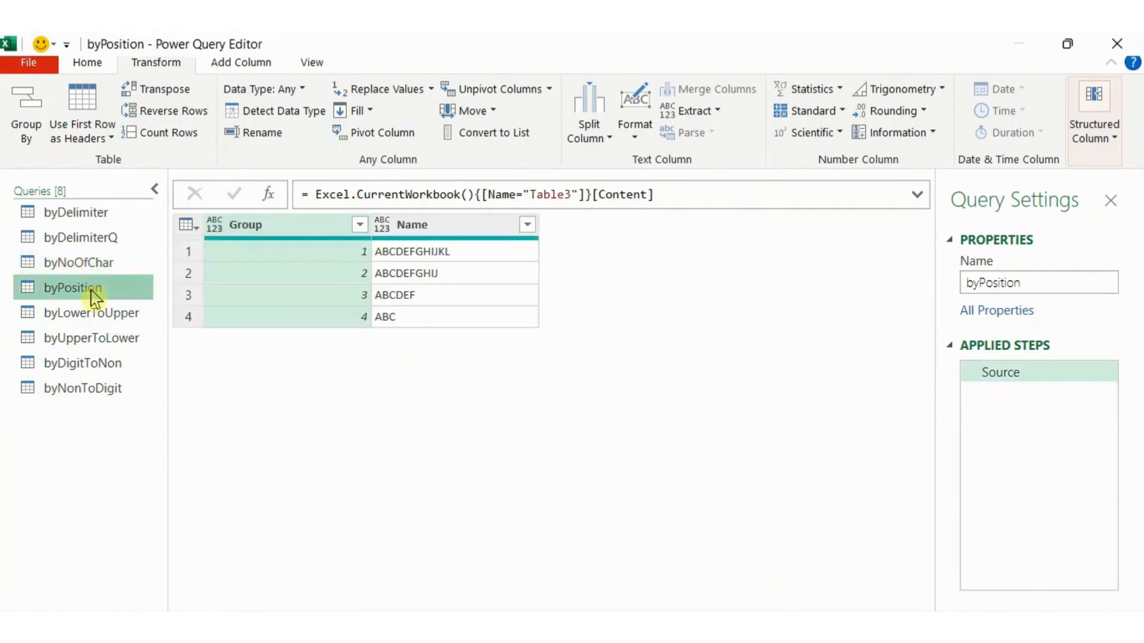
click(468, 235)
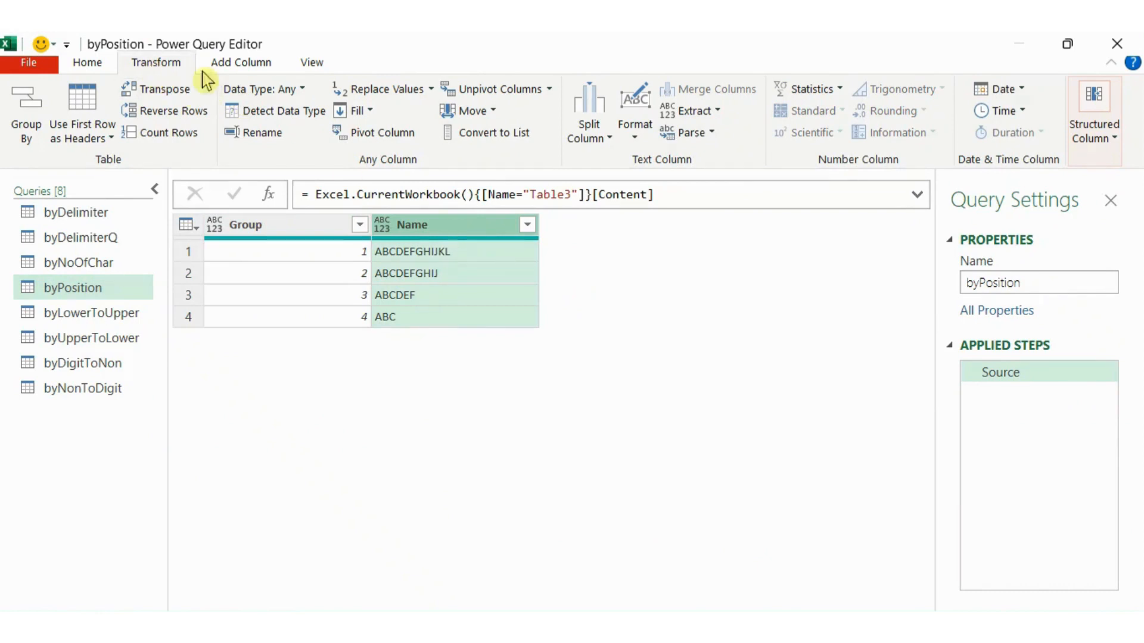
click(603, 139)
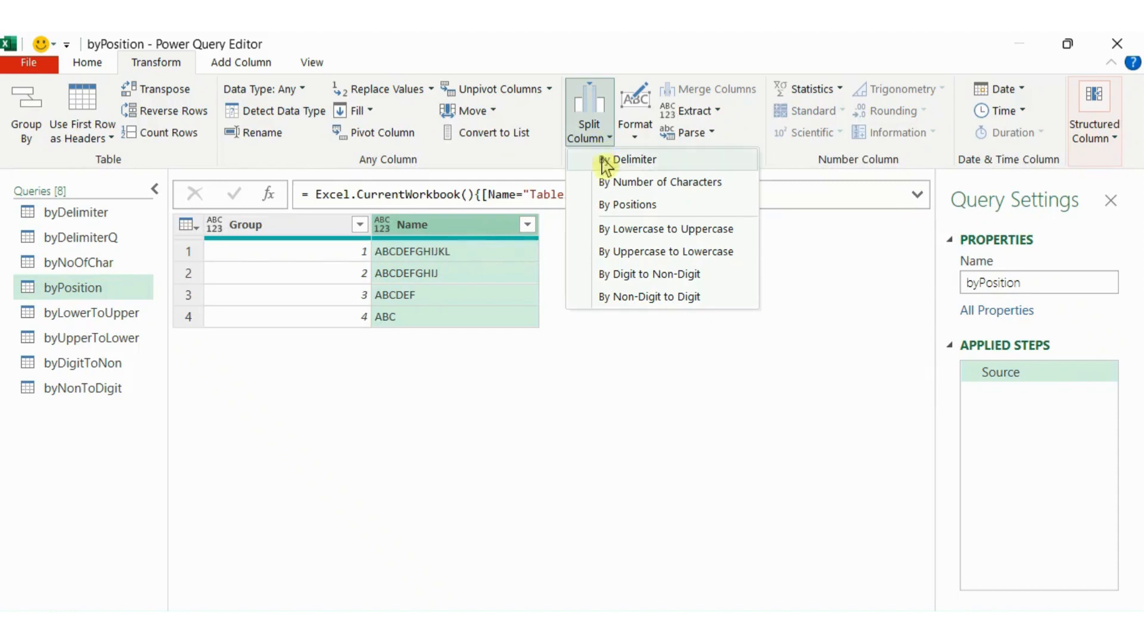
click(641, 210)
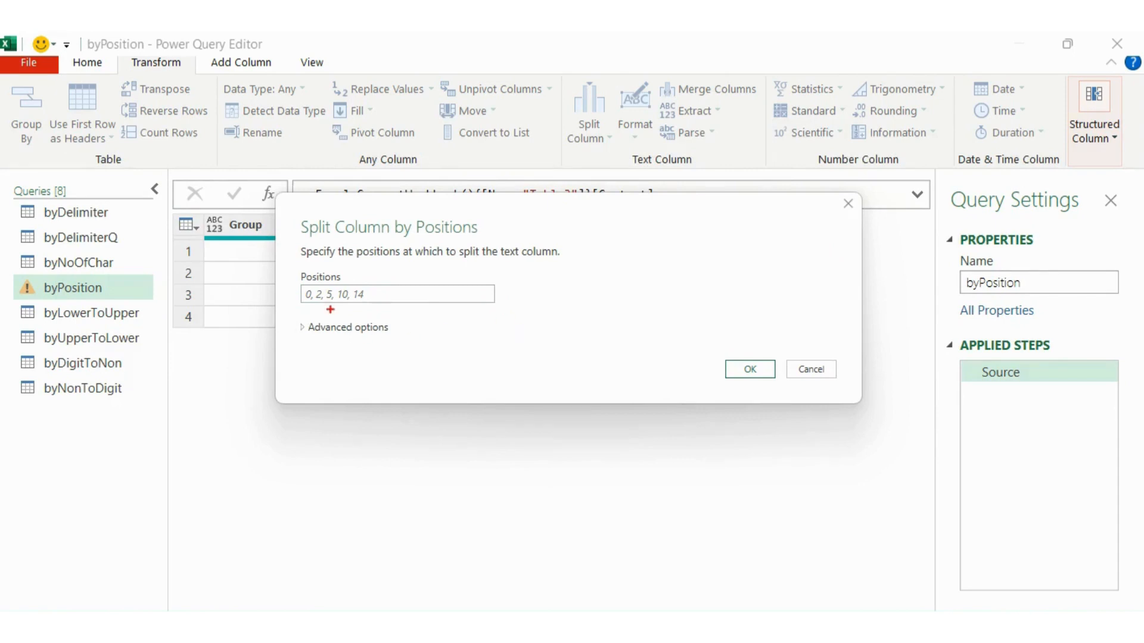
mouse_move(286, 267)
mouse_down()
mouse_move(306, 294)
mouse_move(523, 314)
mouse_up()
click(819, 375)
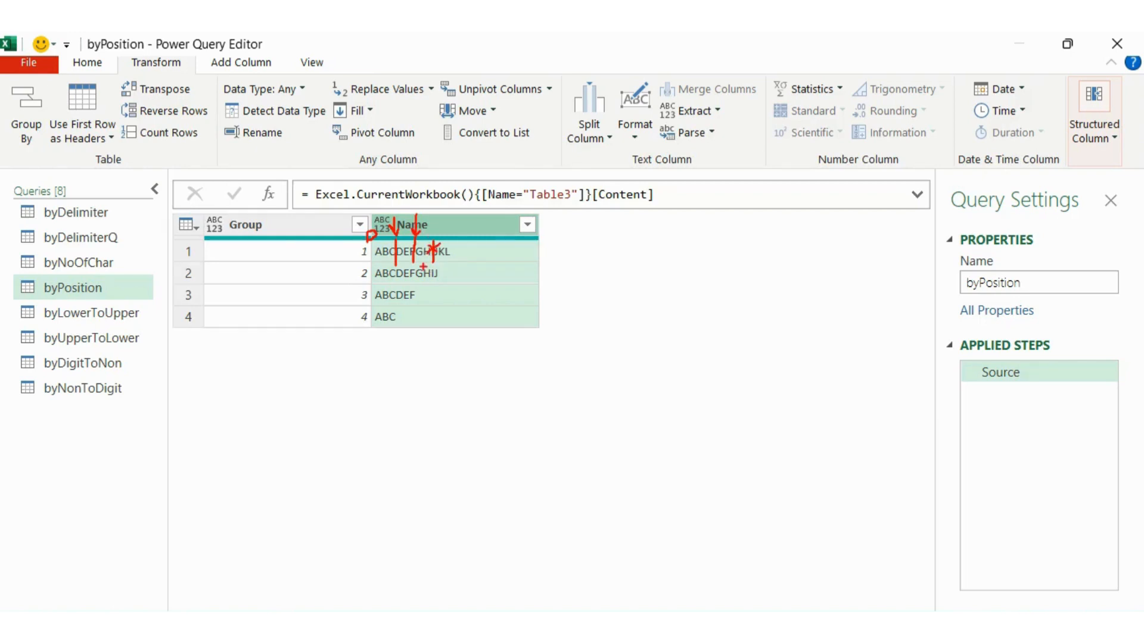
key(Escape)
Step: Split the Name column of the byPosition query at positions 0,3,6
right_click(449, 225)
mouse_move(685, 417)
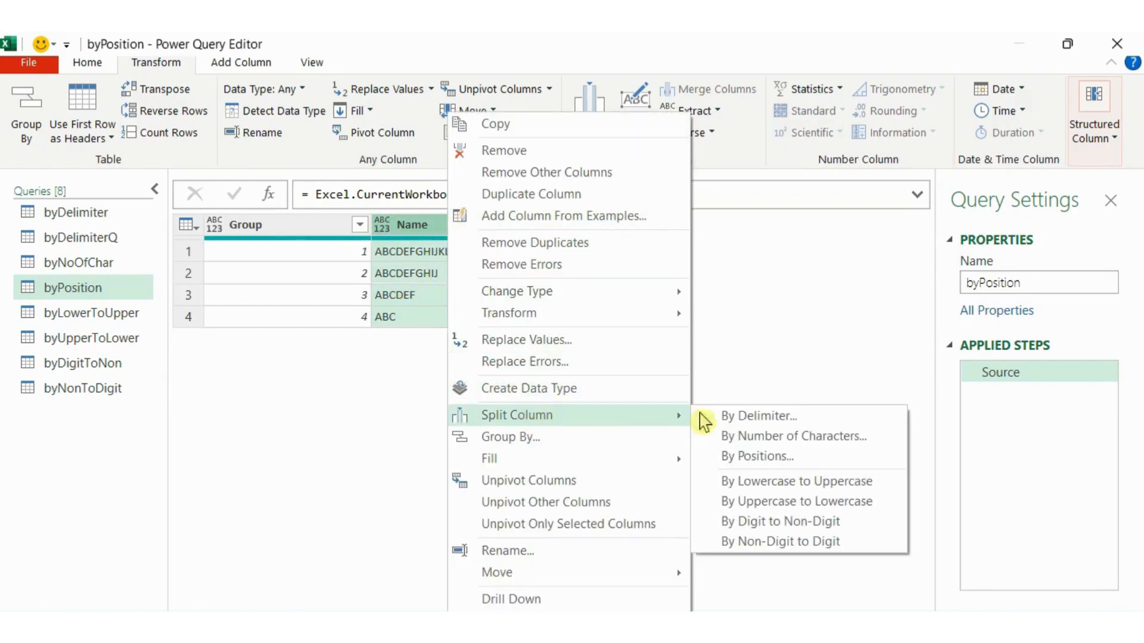
click(767, 460)
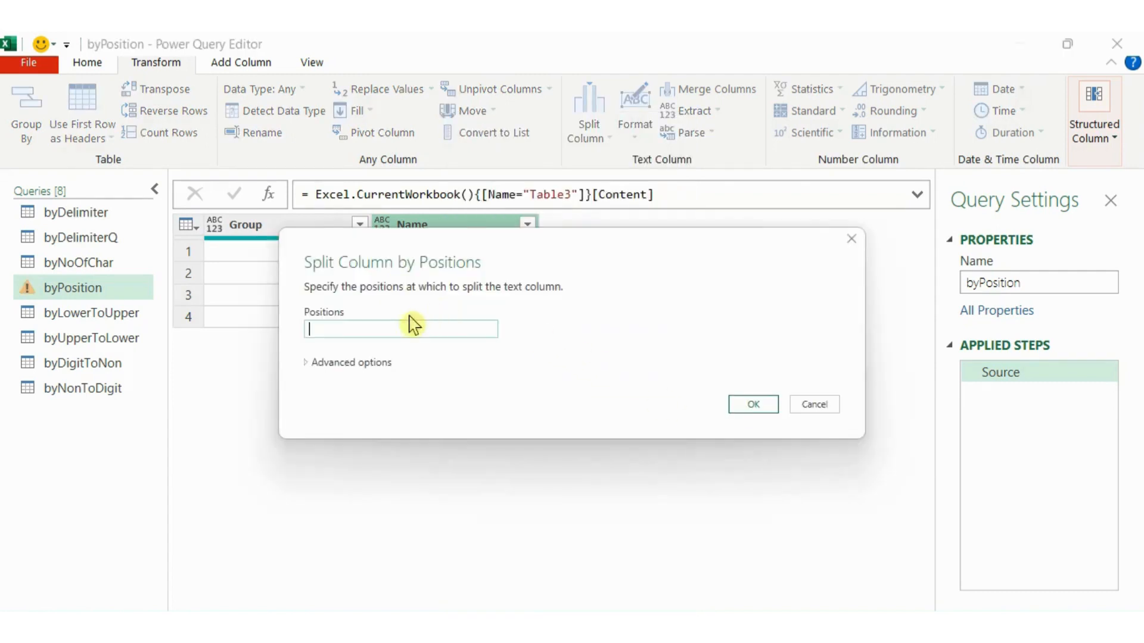
text(0,3,6)
click(754, 407)
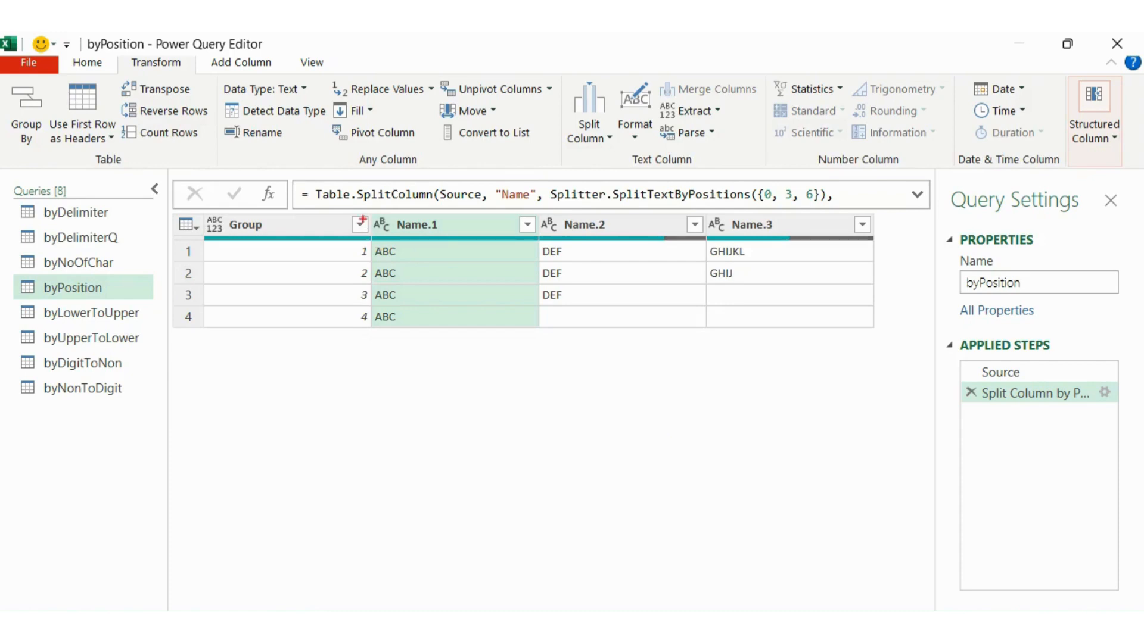
Step: Examine how the split at positions distributes the Name text across the three resulting columns of byPosition
mouse_move(363, 210)
mouse_down()
mouse_move(364, 262)
mouse_move(498, 325)
mouse_up()
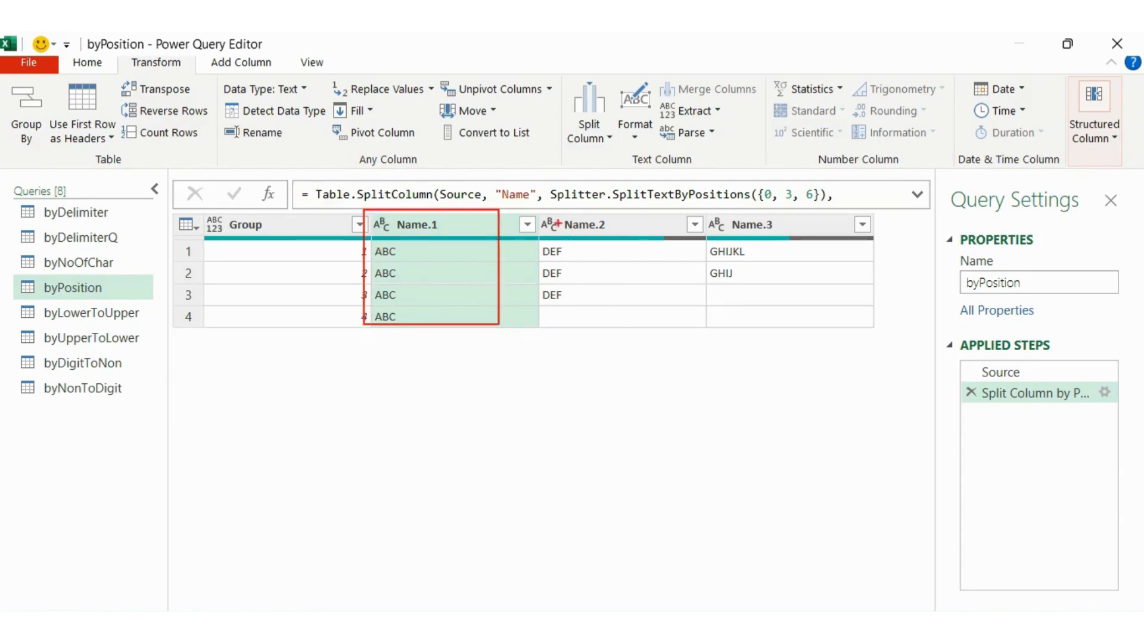
mouse_move(531, 208)
mouse_down()
mouse_move(533, 242)
mouse_move(623, 310)
mouse_up()
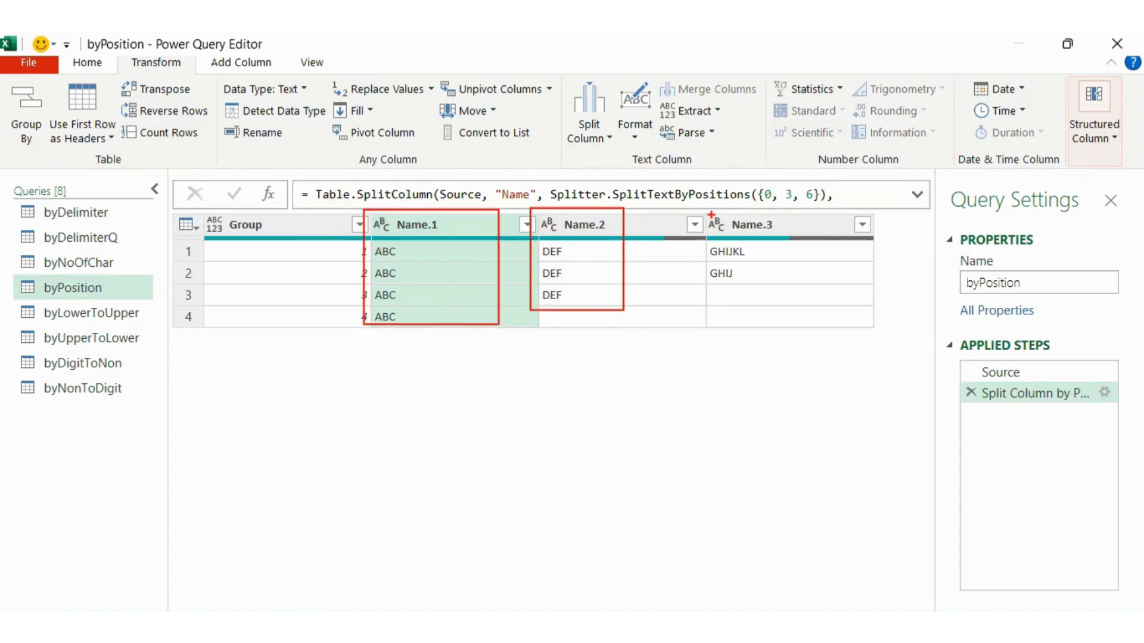
mouse_move(710, 214)
mouse_down()
mouse_move(728, 288)
mouse_move(795, 295)
mouse_up()
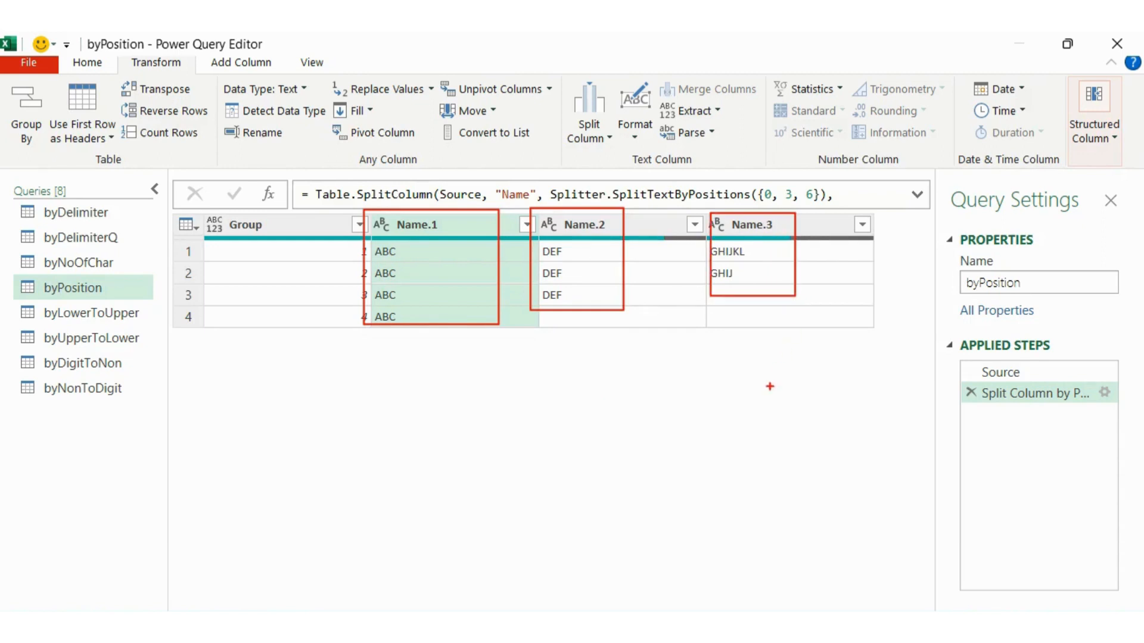
key(Escape)
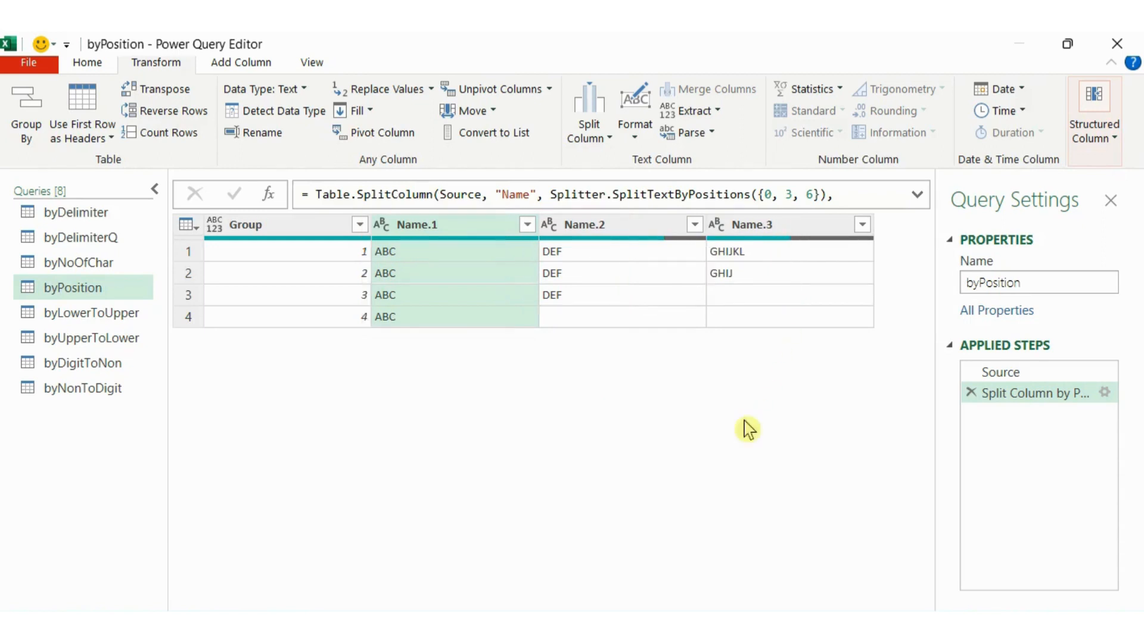
Step: Set the advanced options of the byPosition split step to split into rows
click(1104, 395)
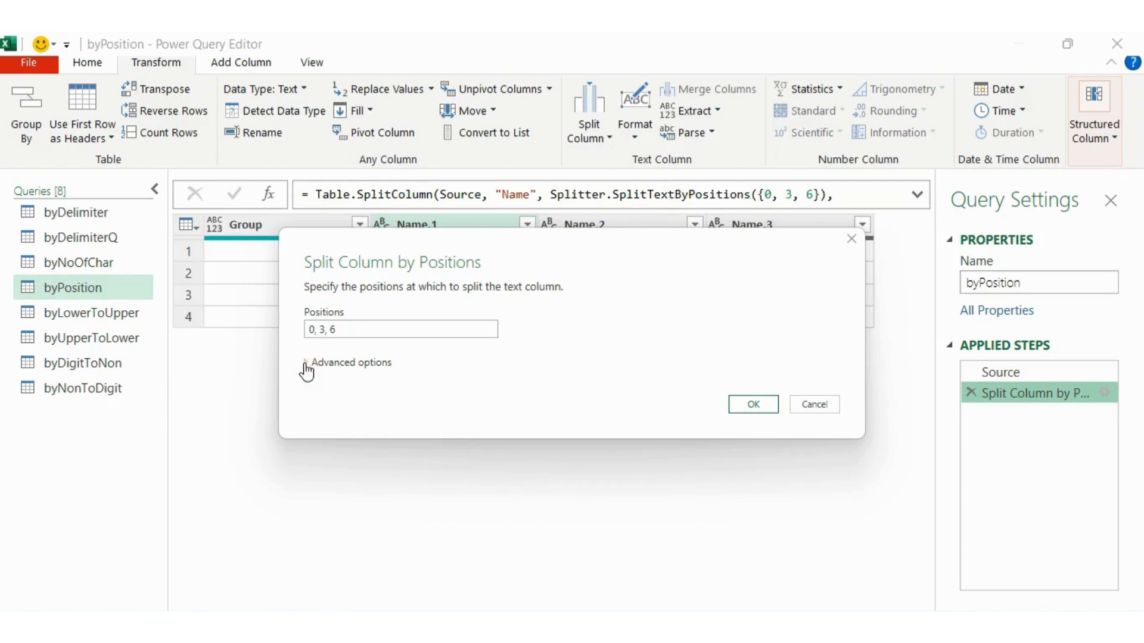
click(306, 365)
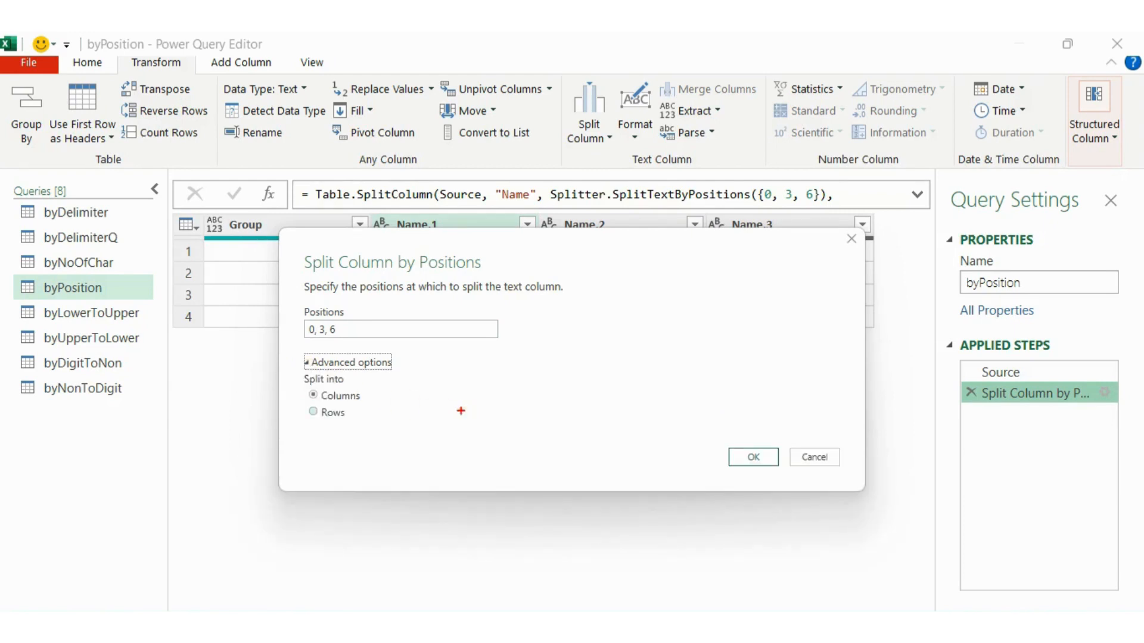
drag(310, 396, 374, 405)
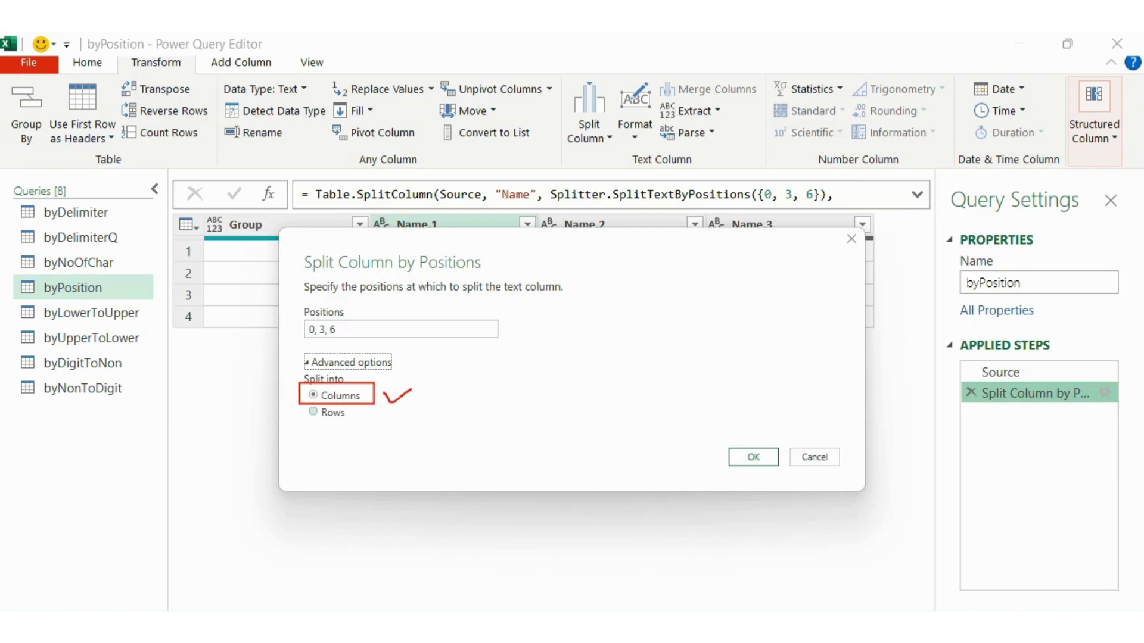
key(Escape)
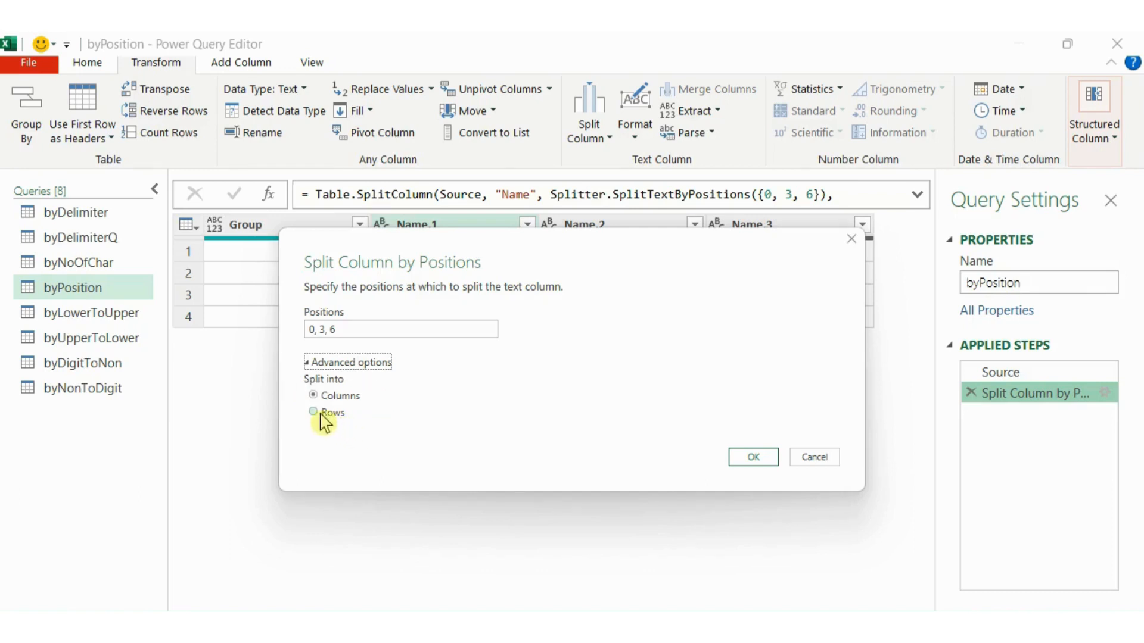
click(319, 414)
click(750, 458)
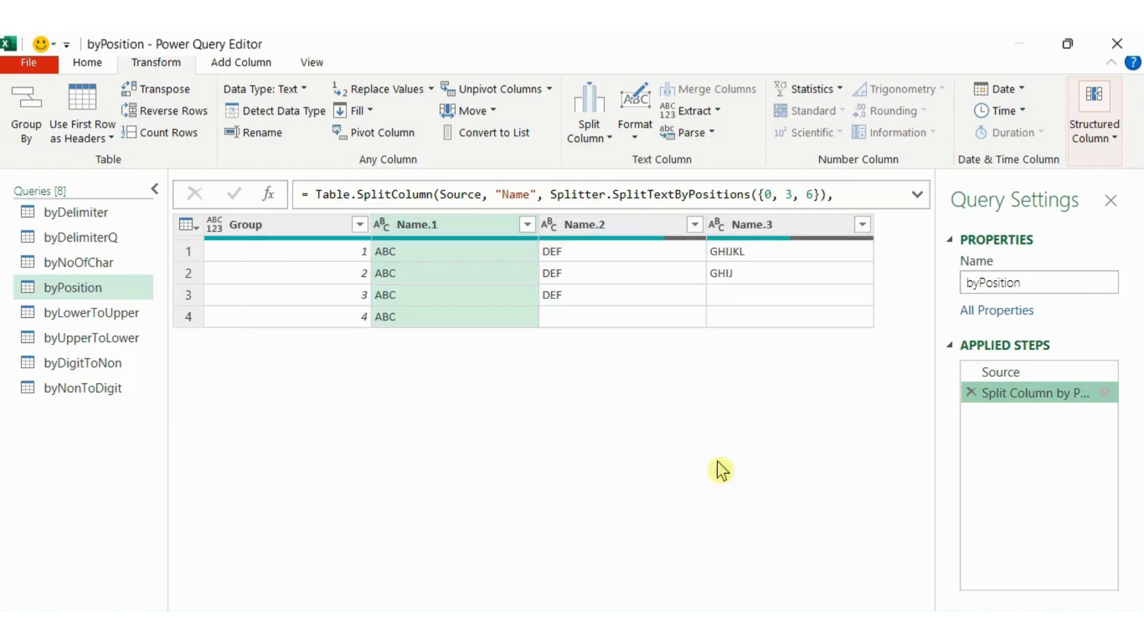
Step: Examine how each group's Name text in byPosition is divided across its set of rows
key(ctrl+2)
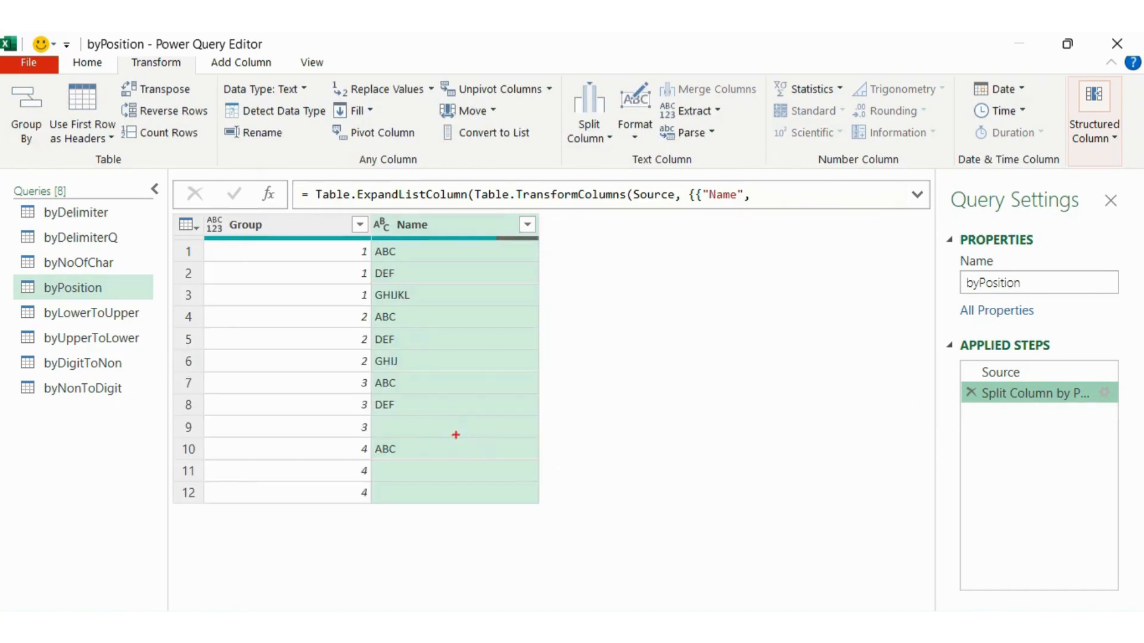
mouse_move(197, 237)
mouse_down()
mouse_move(309, 314)
mouse_move(549, 307)
mouse_up()
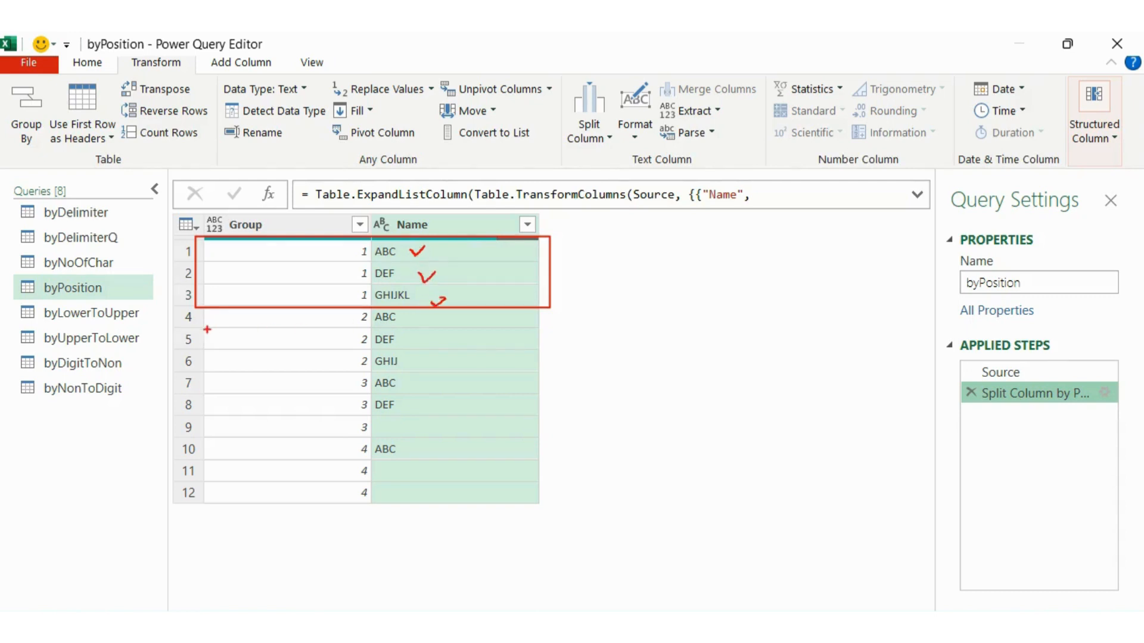
mouse_move(197, 308)
mouse_down()
mouse_move(199, 330)
mouse_move(543, 375)
mouse_up()
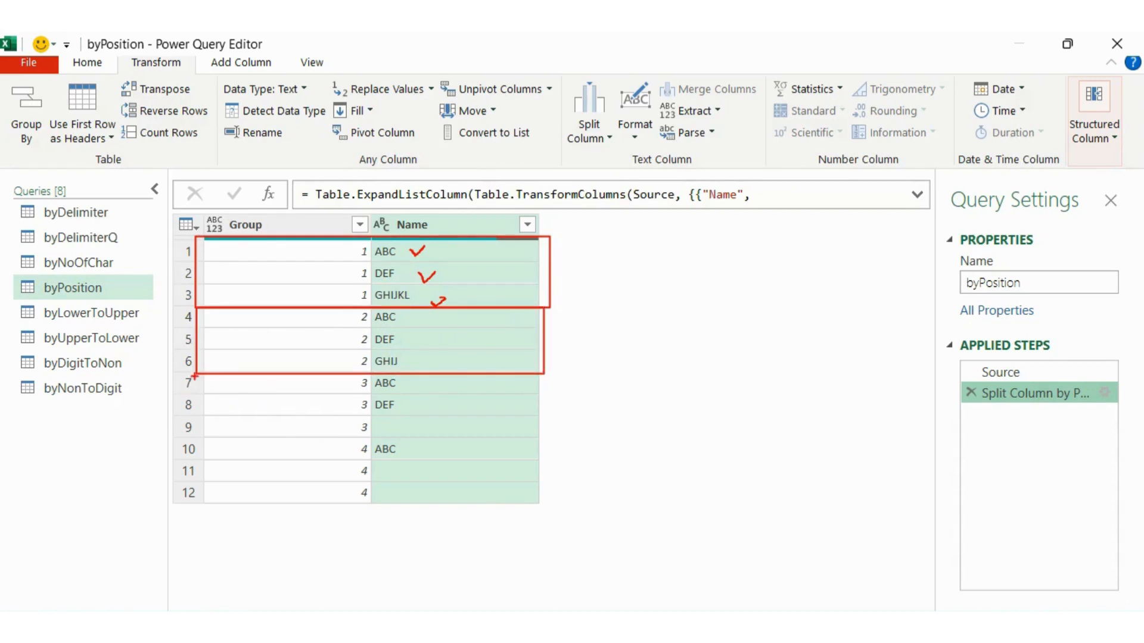
mouse_move(195, 376)
mouse_down()
mouse_move(420, 435)
mouse_move(539, 436)
mouse_up()
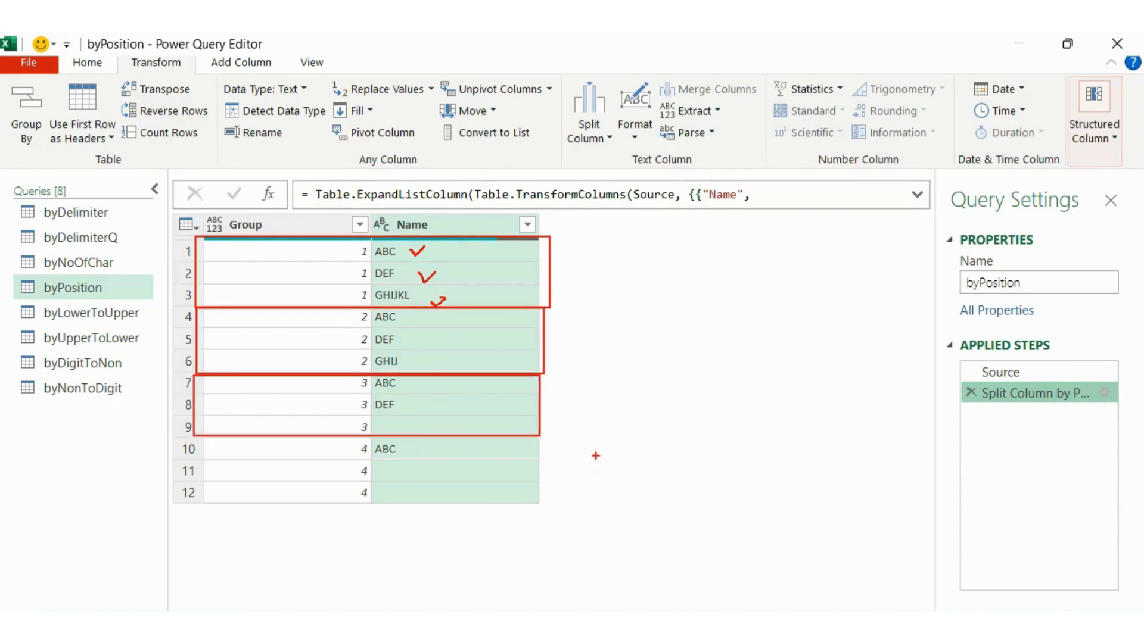
key(Escape)
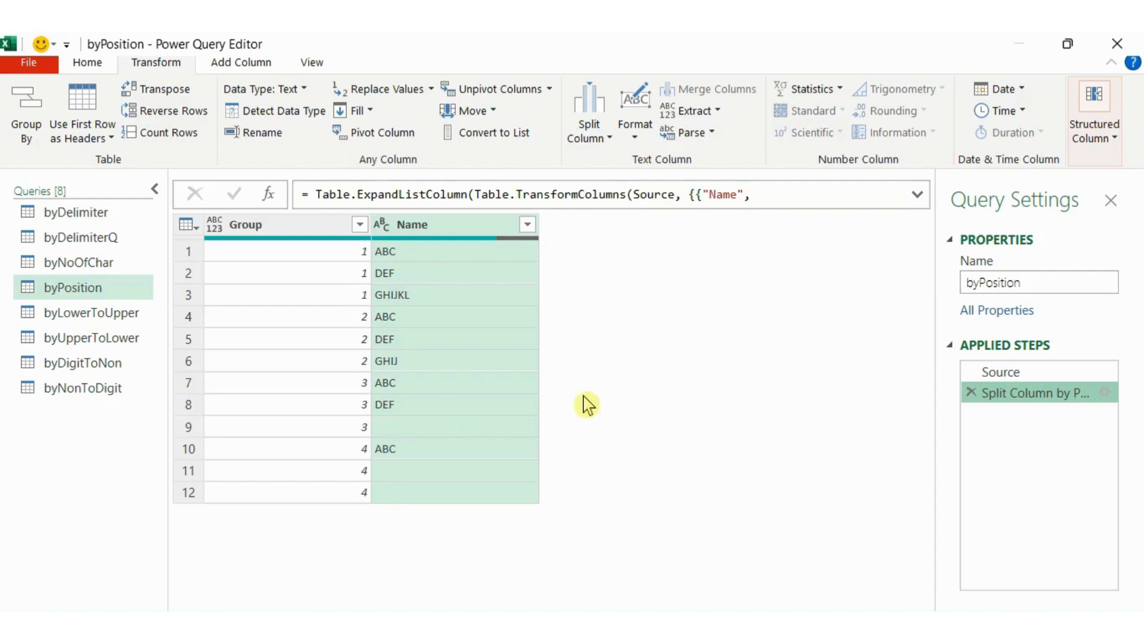
Step: Duplicate the Name column of the byLowerToUpper query
click(116, 321)
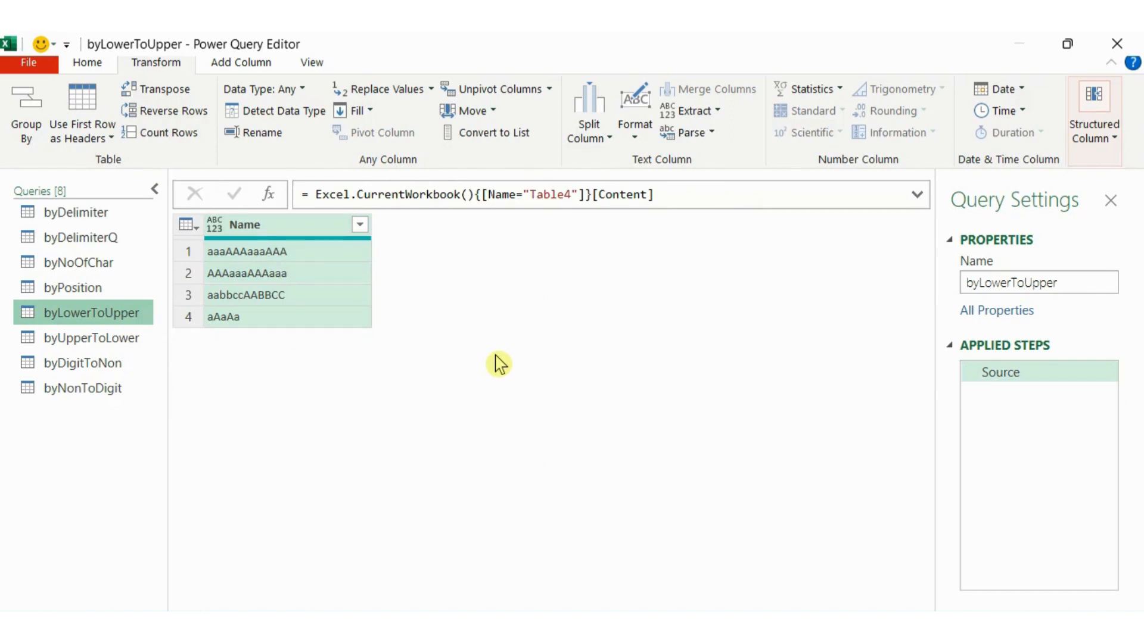
right_click(299, 228)
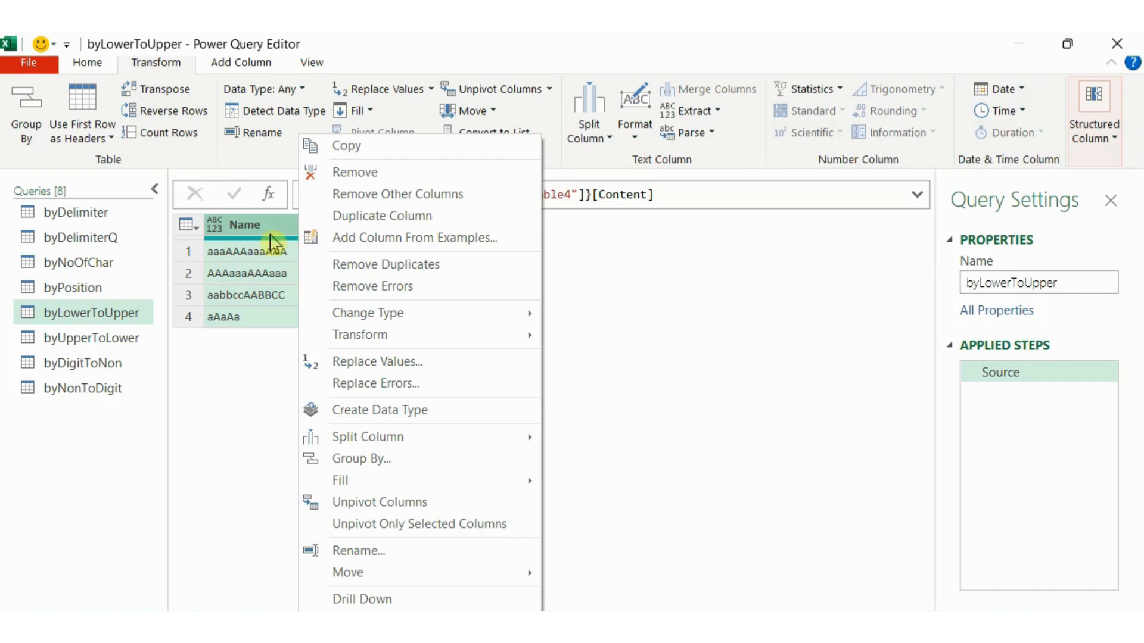
click(280, 238)
right_click(302, 238)
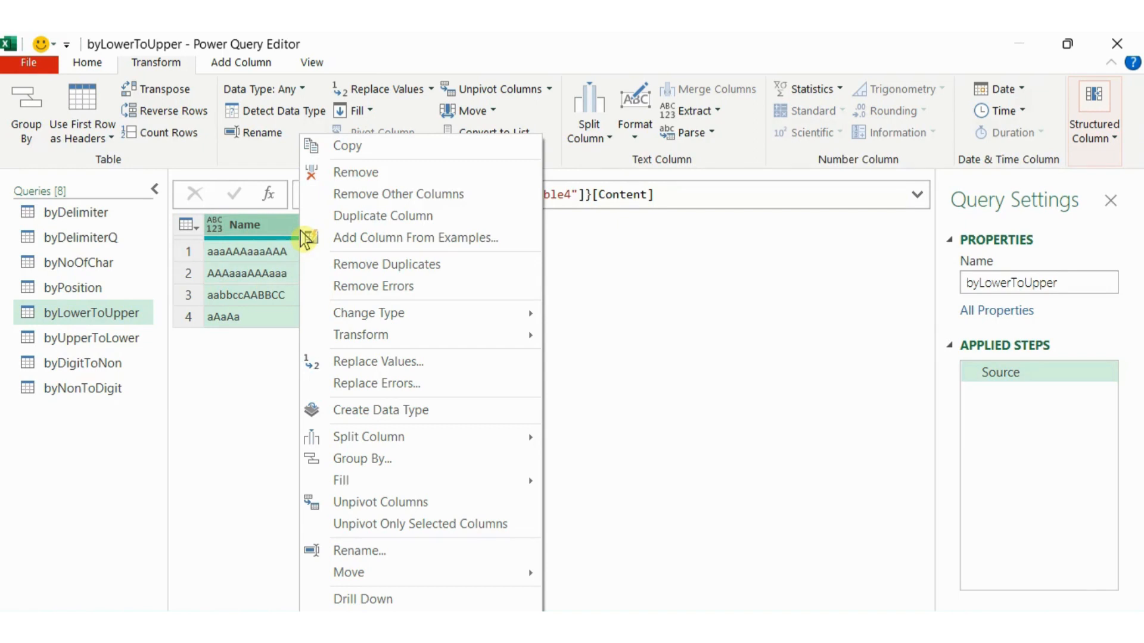
click(398, 224)
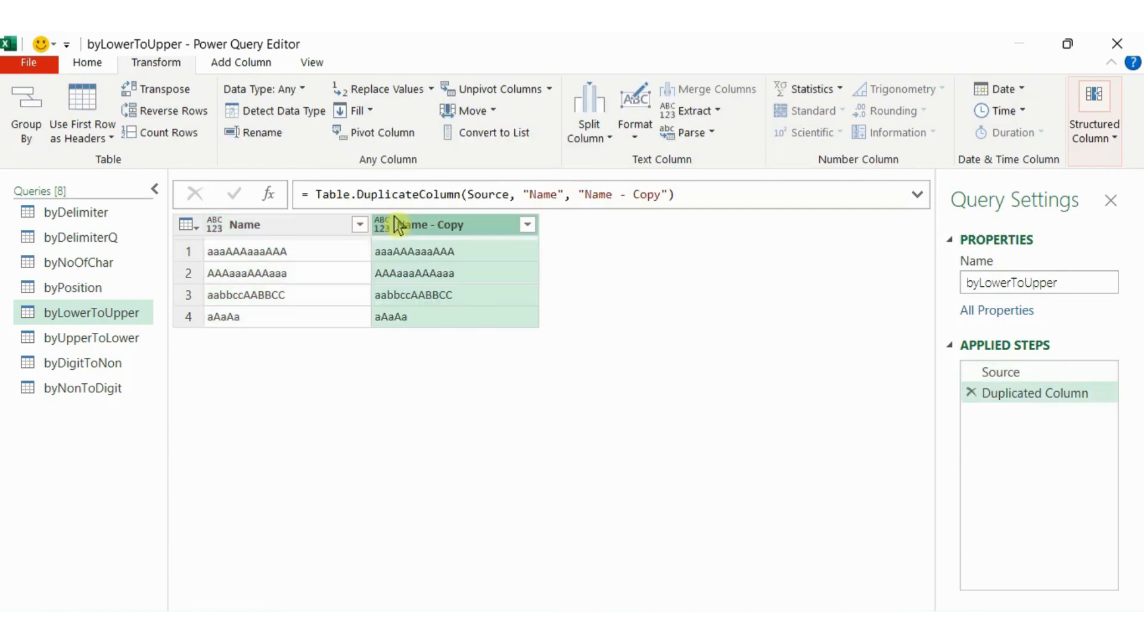
Step: Split the Name - Copy column of byLowerToUpper by lowercase to uppercase
right_click(446, 234)
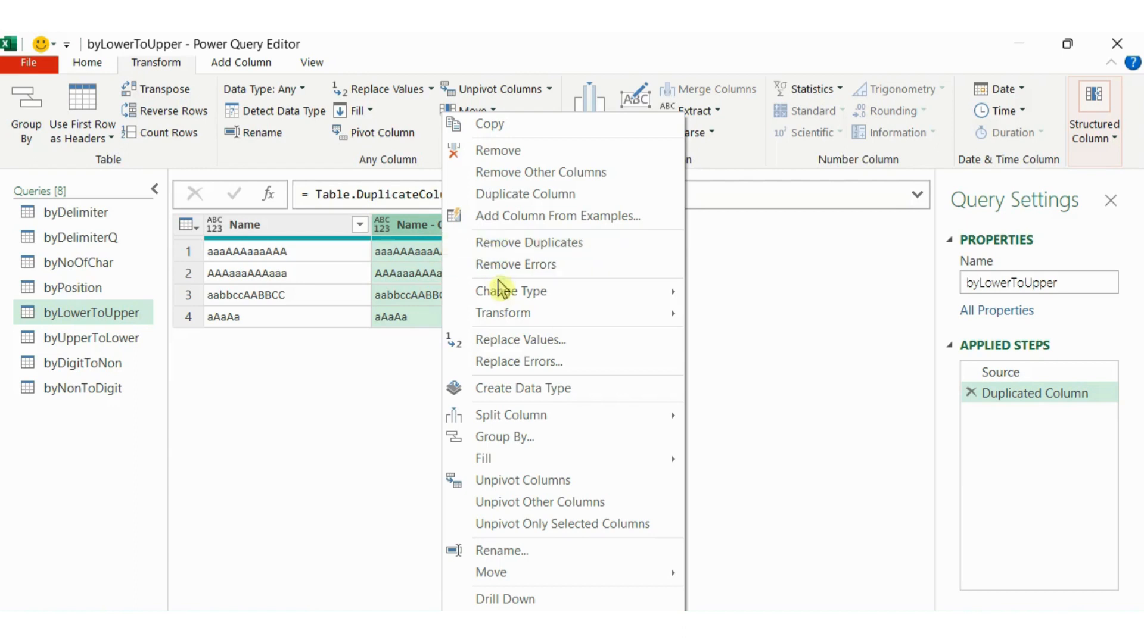
mouse_move(572, 422)
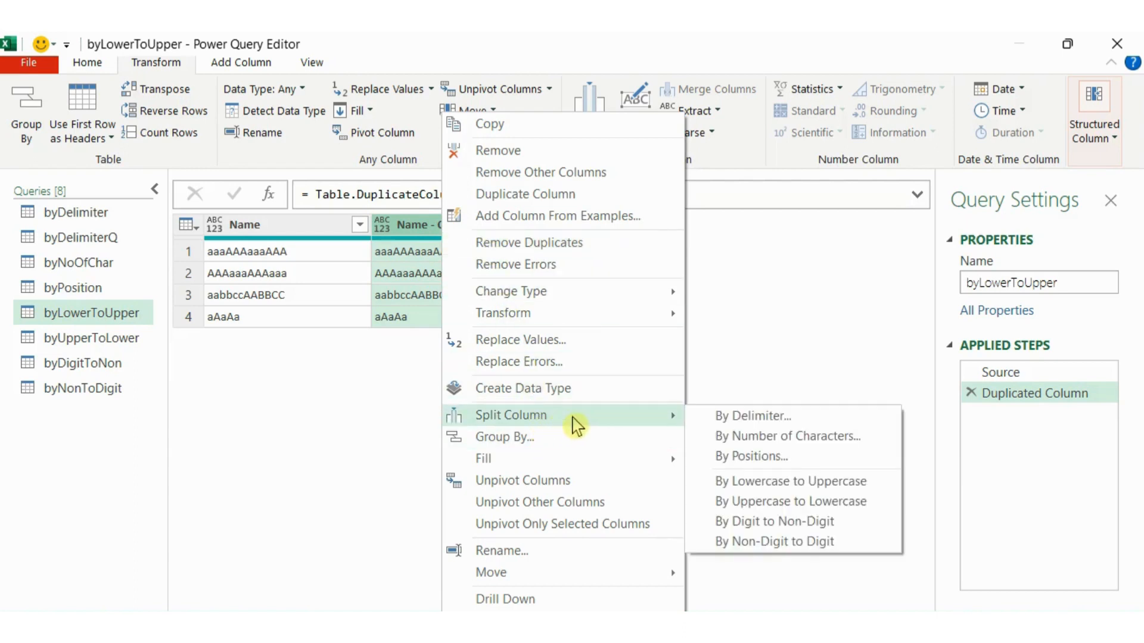
click(779, 494)
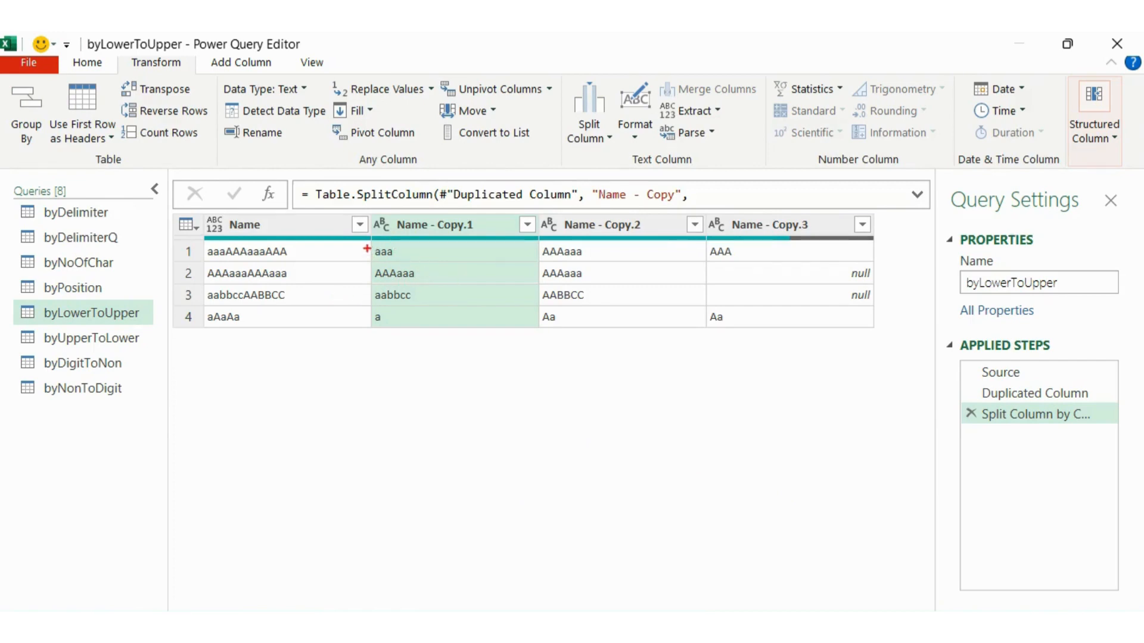
Step: Examine where the first Name value breaks from lowercase to uppercase across the split columns
mouse_move(369, 243)
mouse_down()
mouse_move(401, 266)
mouse_move(420, 260)
mouse_up()
drag(555, 224, 532, 251)
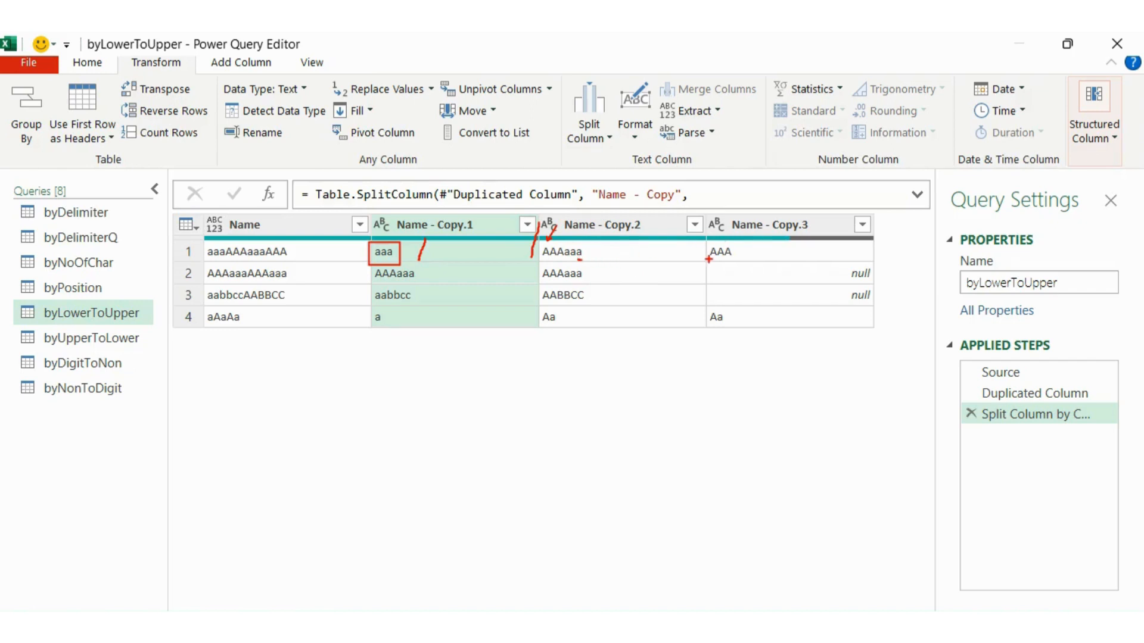
drag(699, 219, 681, 268)
key(Escape)
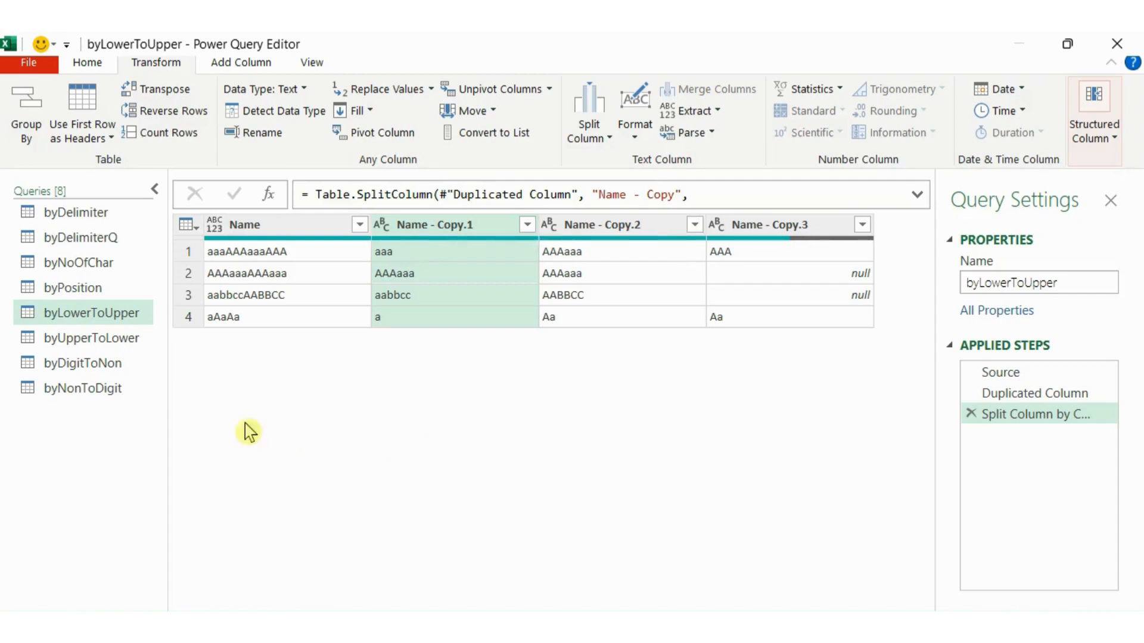
Step: Duplicate the Name column of the byUpperToLower query and split the copy by uppercase to lowercase
click(94, 341)
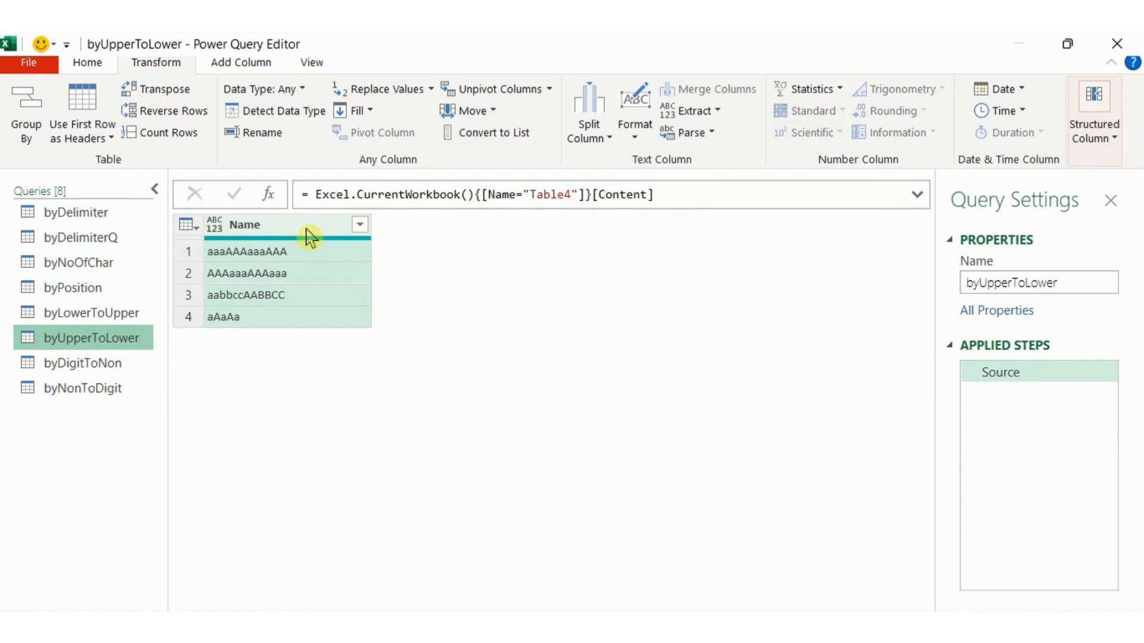
right_click(307, 234)
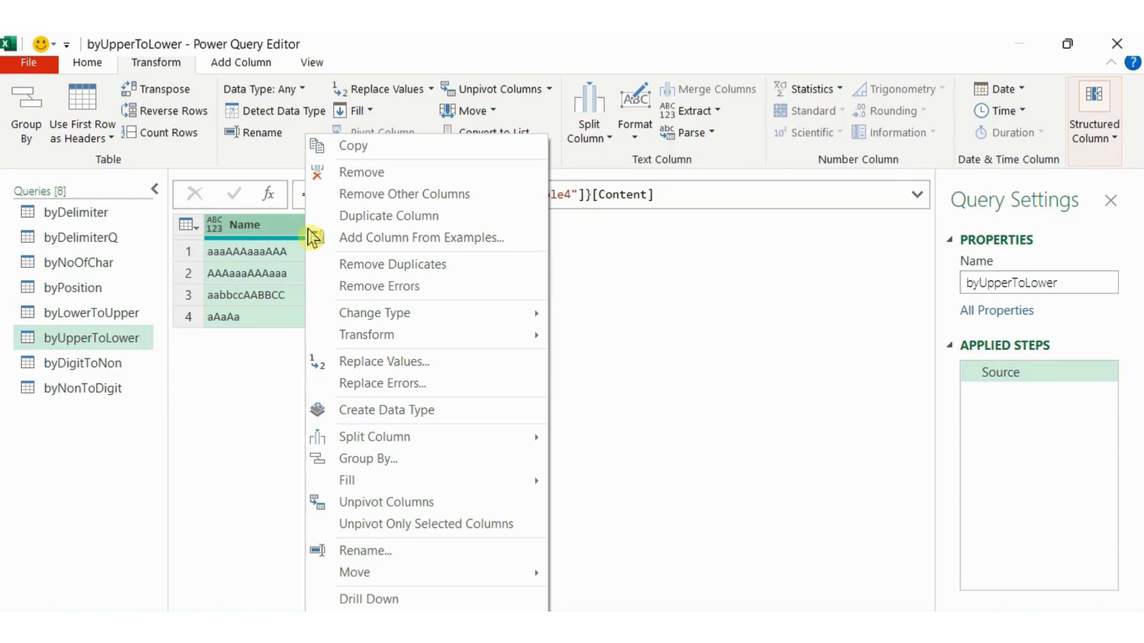
click(388, 218)
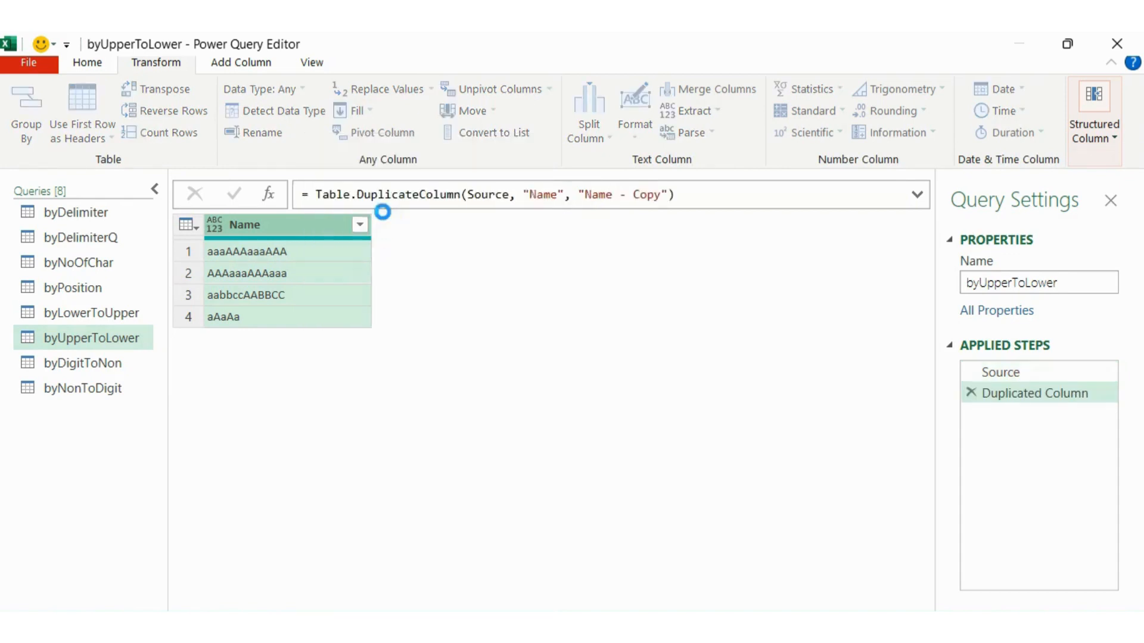
right_click(439, 224)
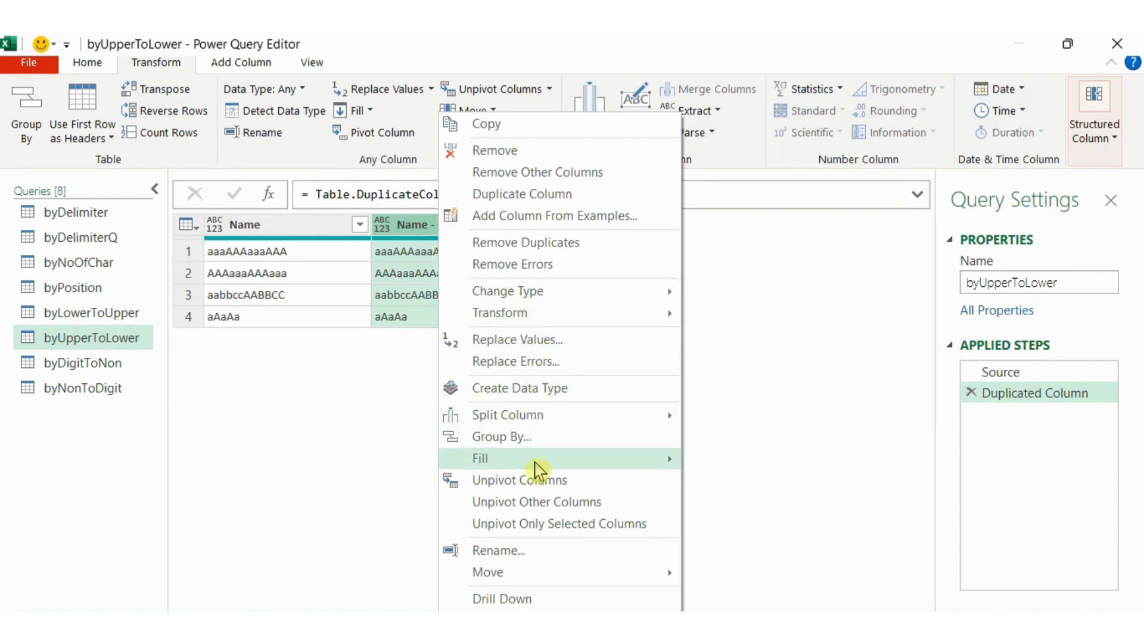
mouse_move(542, 419)
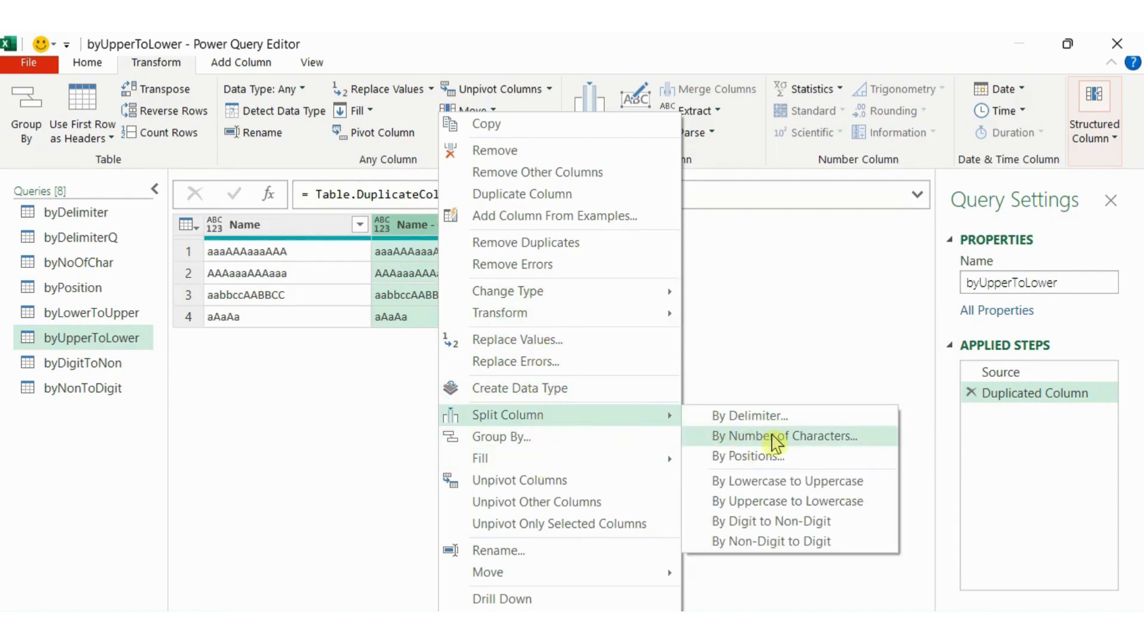
click(796, 511)
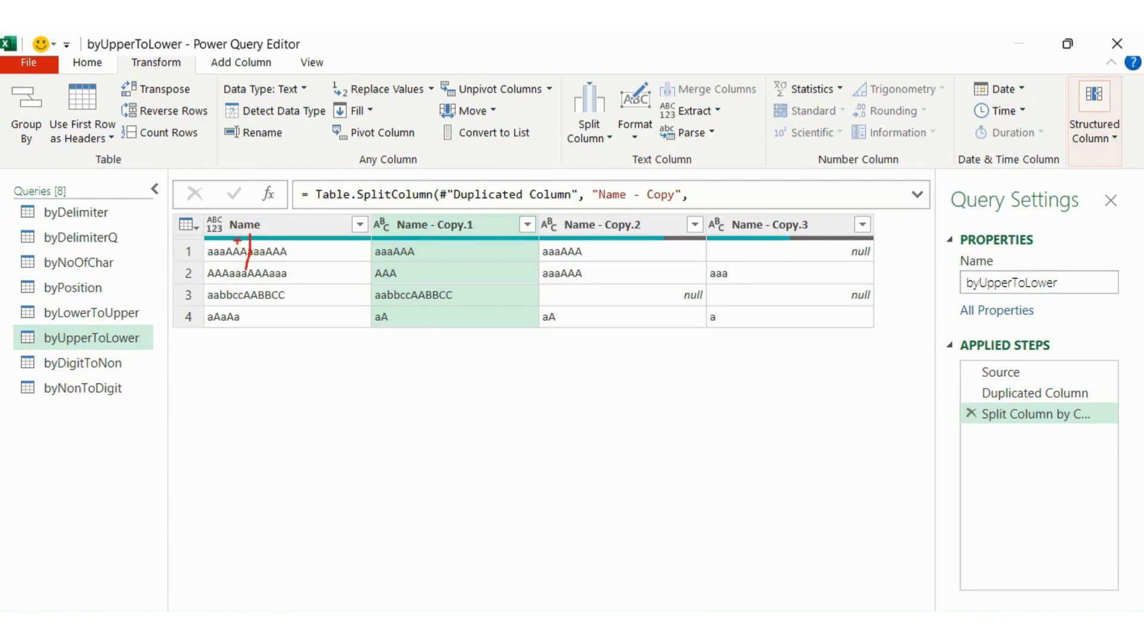
Step: Examine where the Name values break from uppercase to lowercase, including the aabbccAABBCC row
drag(245, 228, 263, 222)
mouse_move(545, 223)
mouse_down()
mouse_move(532, 272)
mouse_move(551, 283)
mouse_move(518, 279)
mouse_up()
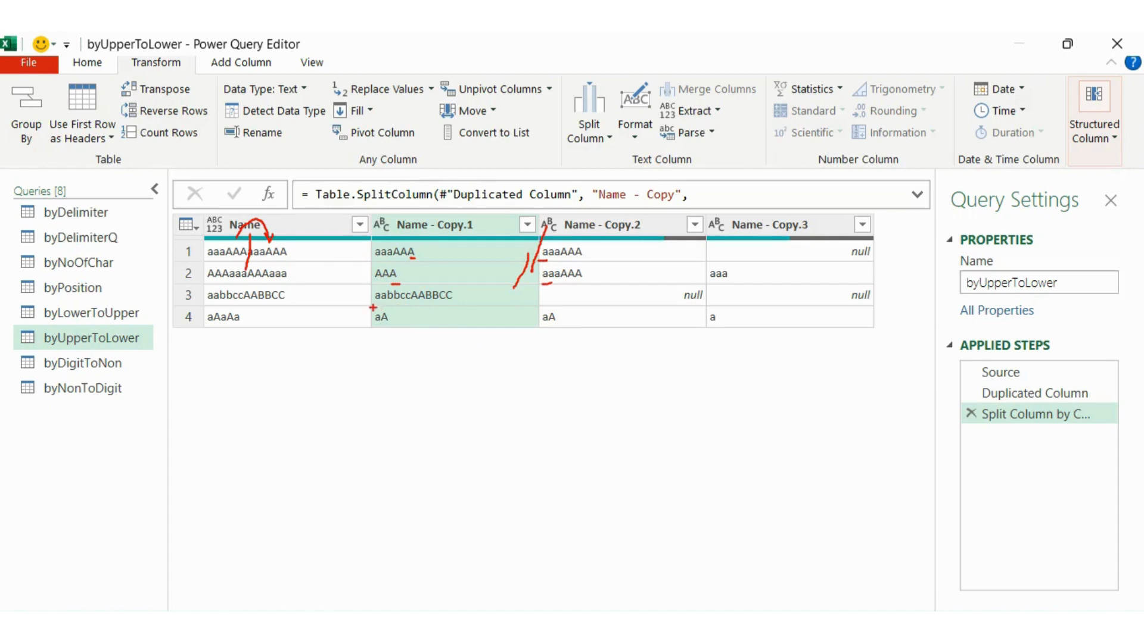
mouse_move(370, 287)
mouse_down()
mouse_move(382, 306)
mouse_move(481, 313)
mouse_up()
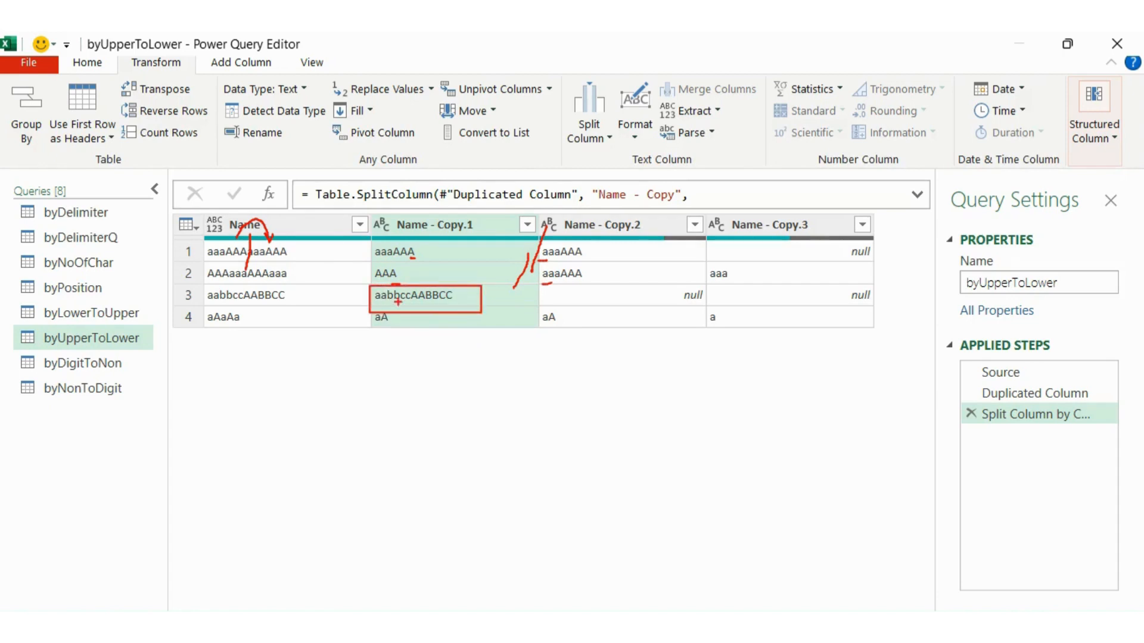
drag(415, 304, 451, 310)
key(Escape)
Step: Duplicate the Name column of the byDigitToNon query and split the copy by digit to non-digit
click(105, 363)
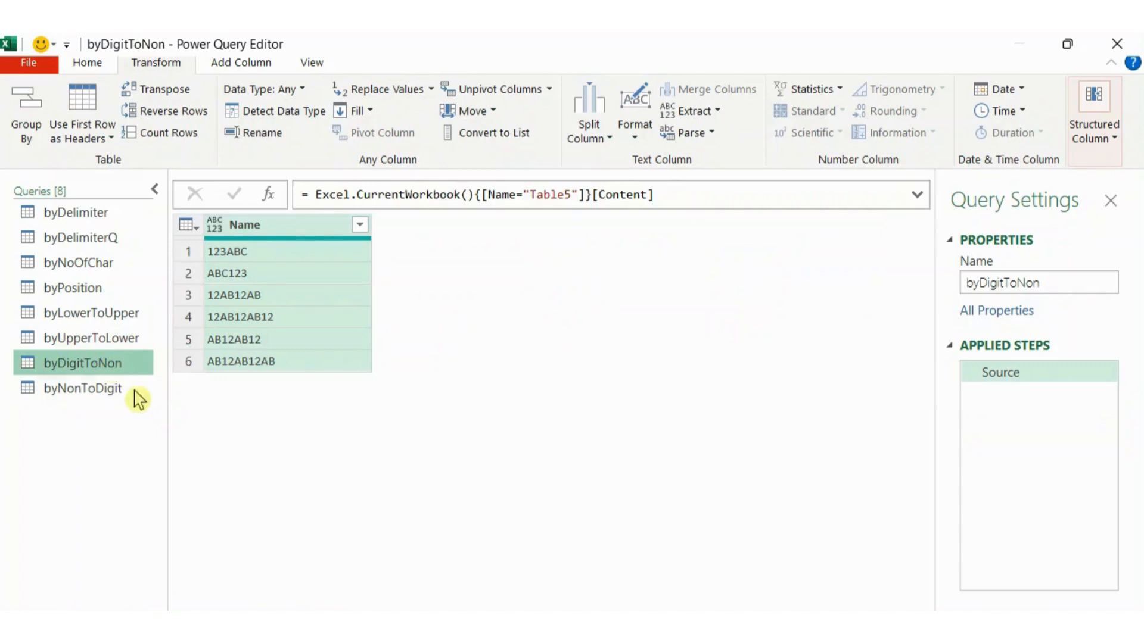
right_click(300, 237)
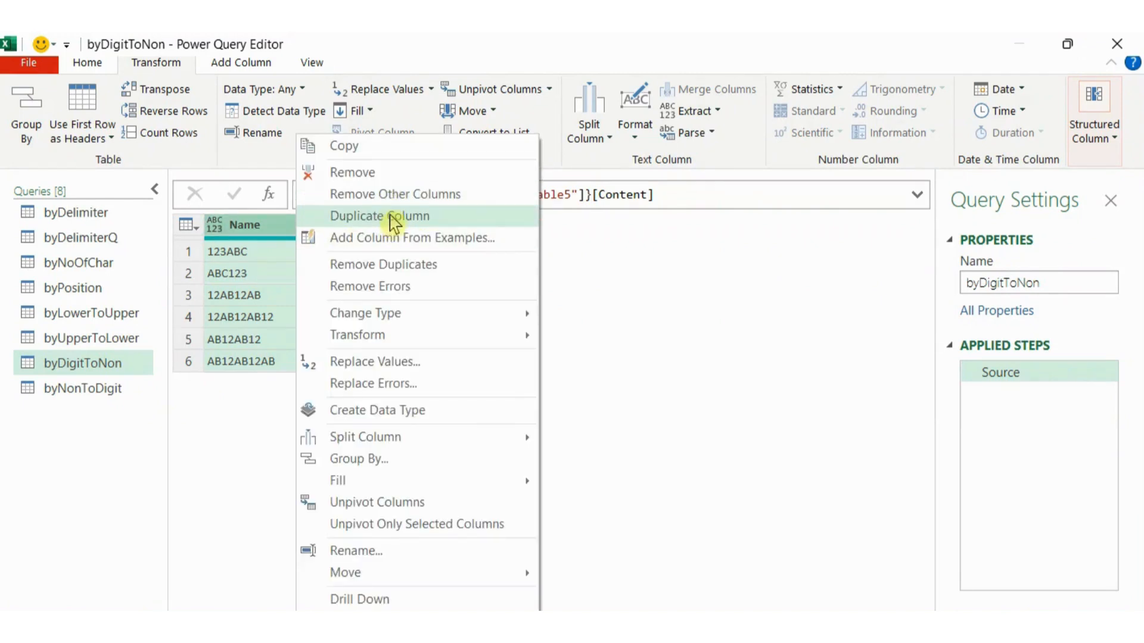
click(394, 217)
right_click(449, 229)
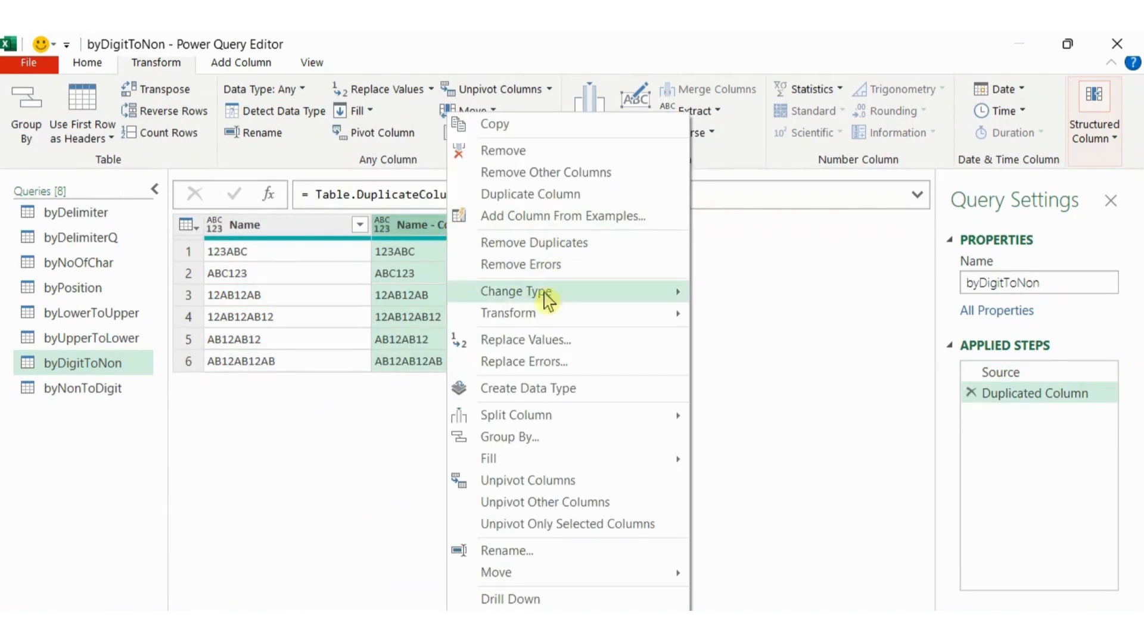
mouse_move(536, 421)
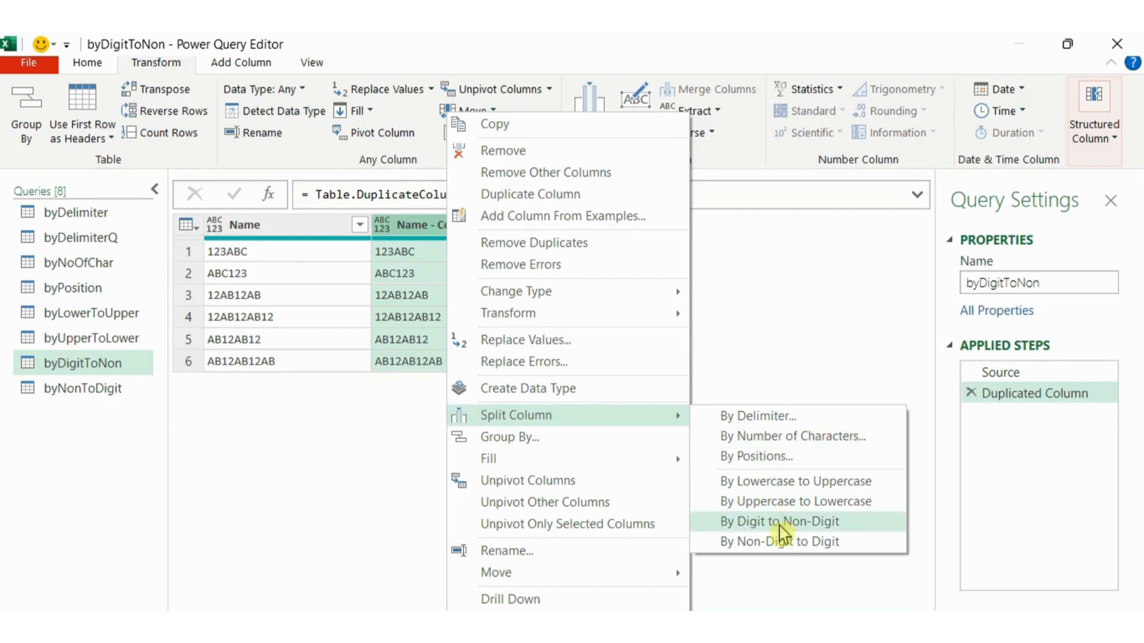
click(837, 524)
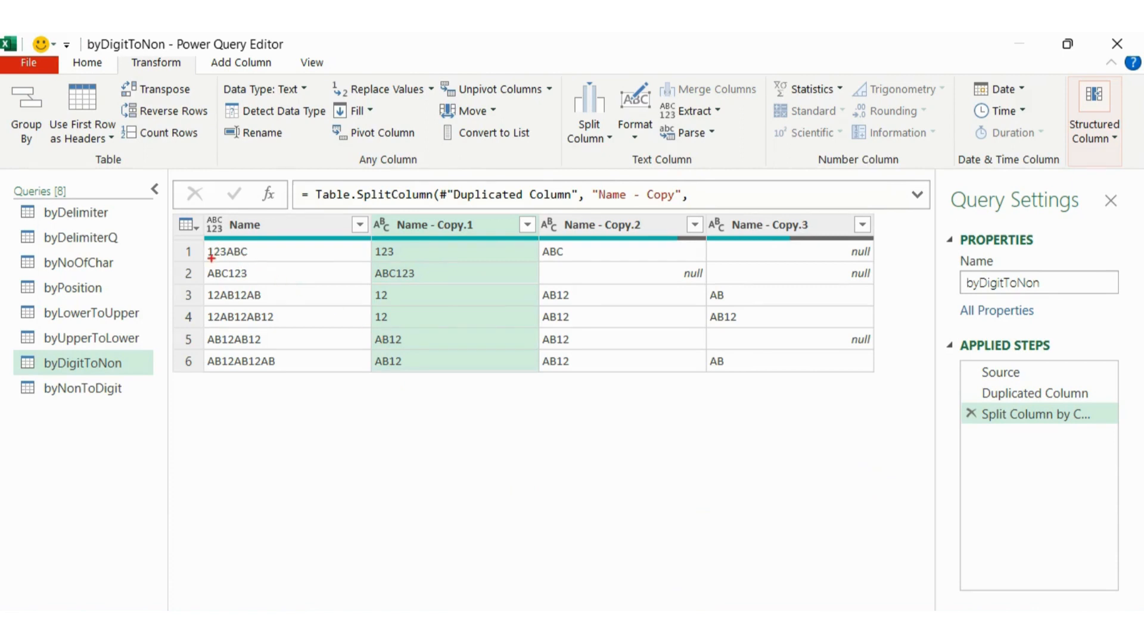
Step: Examine how the 123ABC and ABC123 rows are divided at digit to non-digit changes
mouse_move(210, 259)
mouse_down()
mouse_move(227, 261)
mouse_move(228, 250)
mouse_move(229, 262)
mouse_up()
drag(377, 257, 391, 257)
mouse_move(538, 236)
mouse_down()
mouse_move(529, 253)
mouse_move(569, 262)
mouse_up()
drag(210, 283, 227, 284)
drag(230, 283, 244, 282)
drag(369, 264, 425, 287)
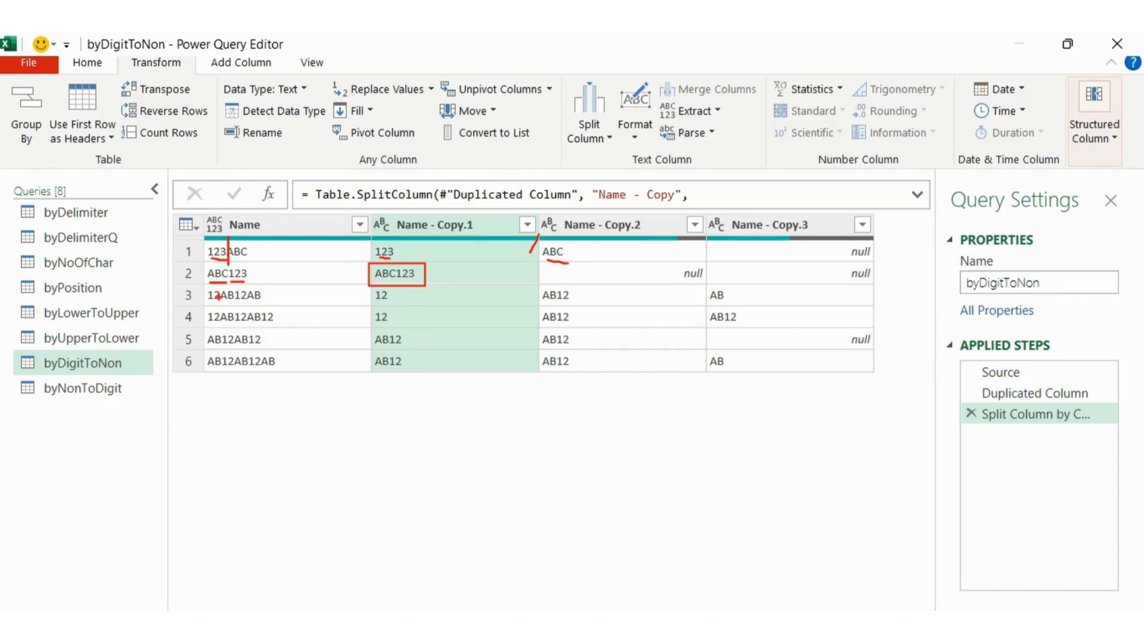
Step: Examine where the 12AB12AB row breaks from digit to non-digit across the three split columns
drag(221, 284, 217, 308)
mouse_move(247, 284)
mouse_down()
mouse_move(245, 310)
mouse_move(261, 305)
mouse_up()
drag(367, 288, 396, 307)
drag(536, 278, 579, 307)
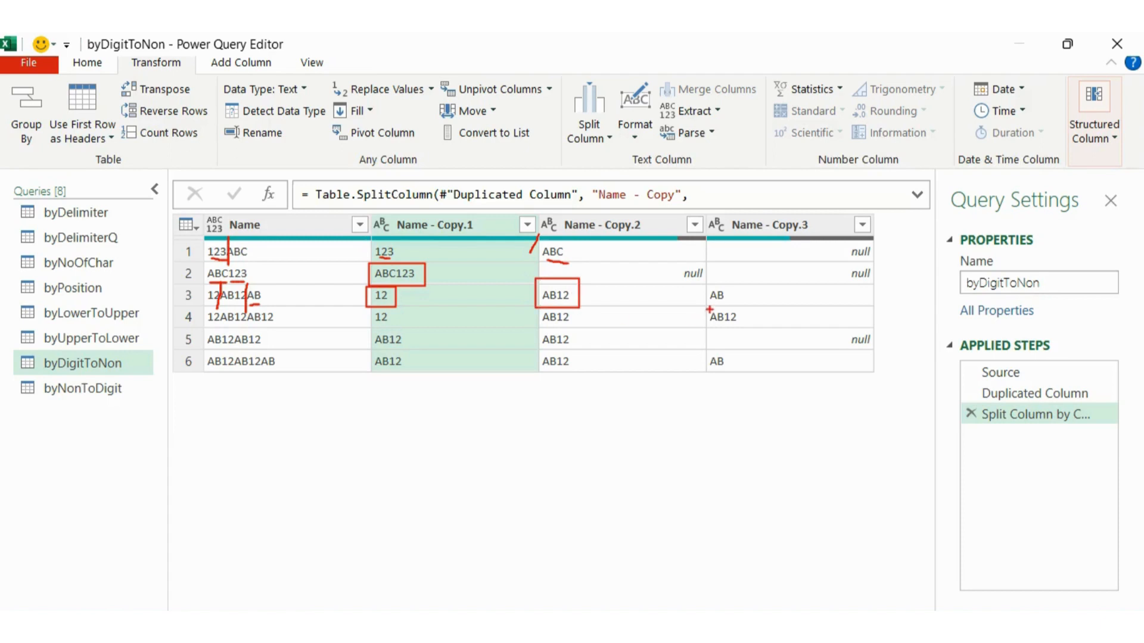
drag(696, 281, 740, 304)
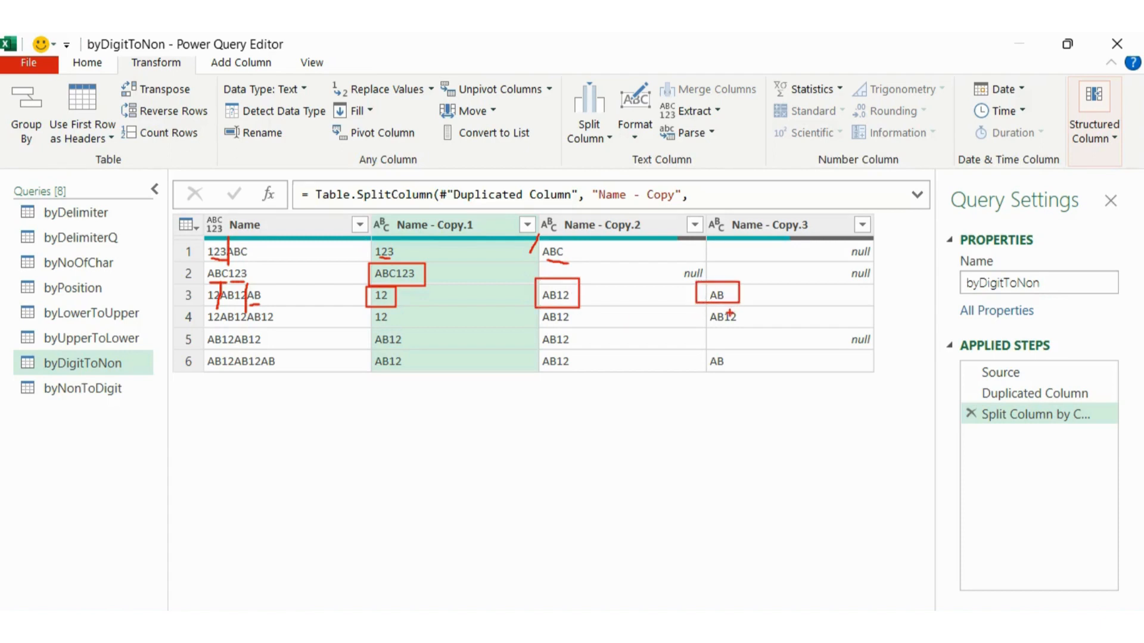
key(Escape)
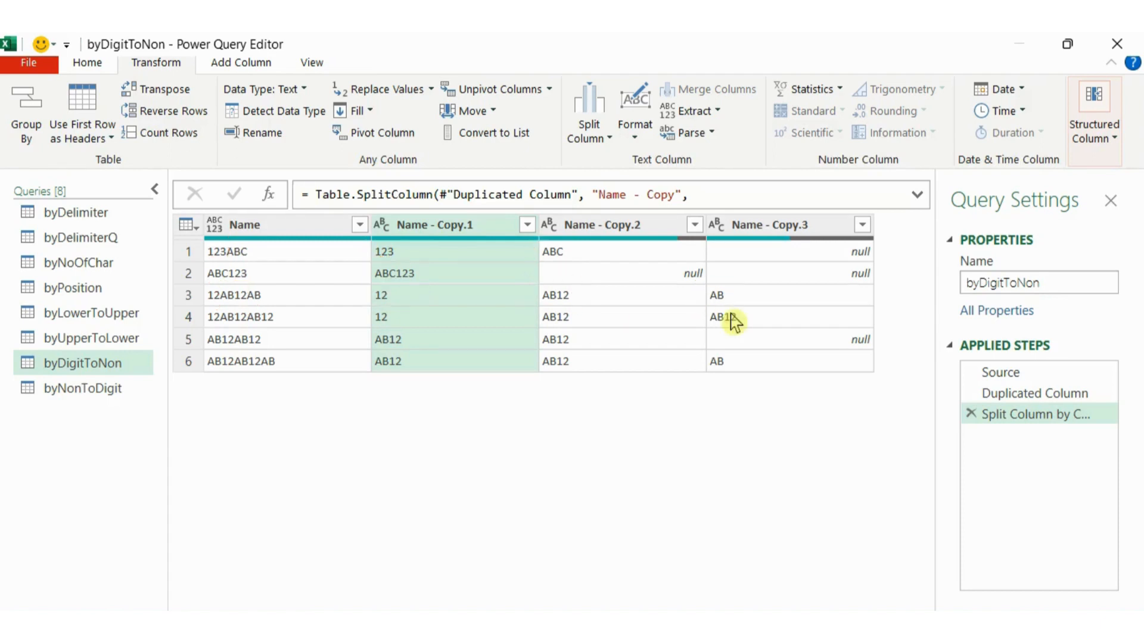
Step: Duplicate the Name column of the byNonToDigit query and split the copy by non-digit to digit
click(87, 395)
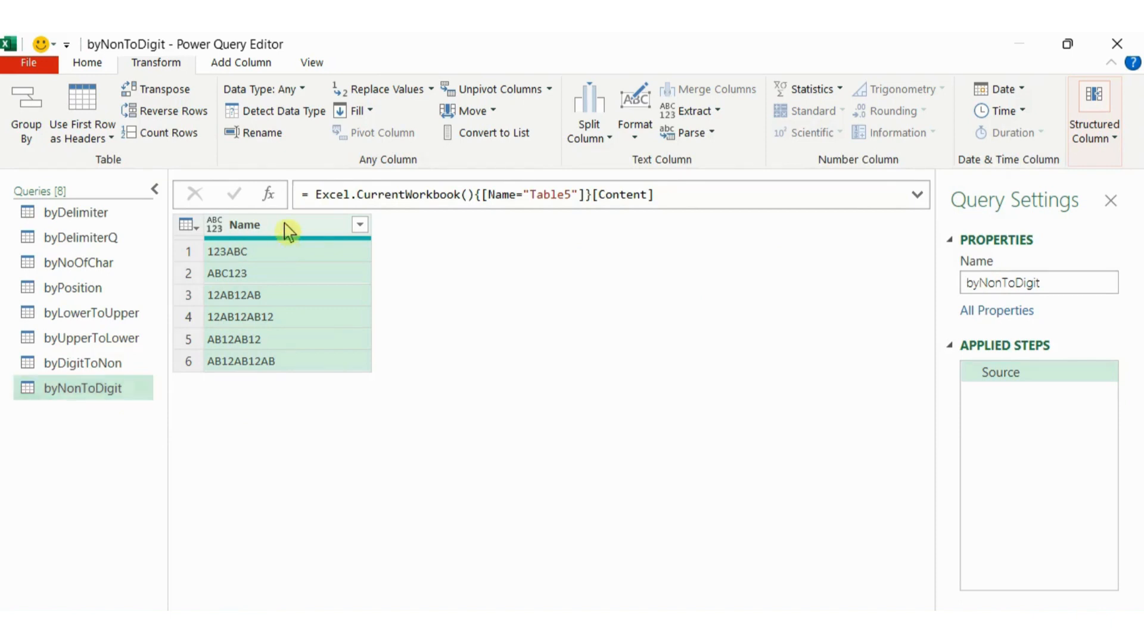
right_click(284, 223)
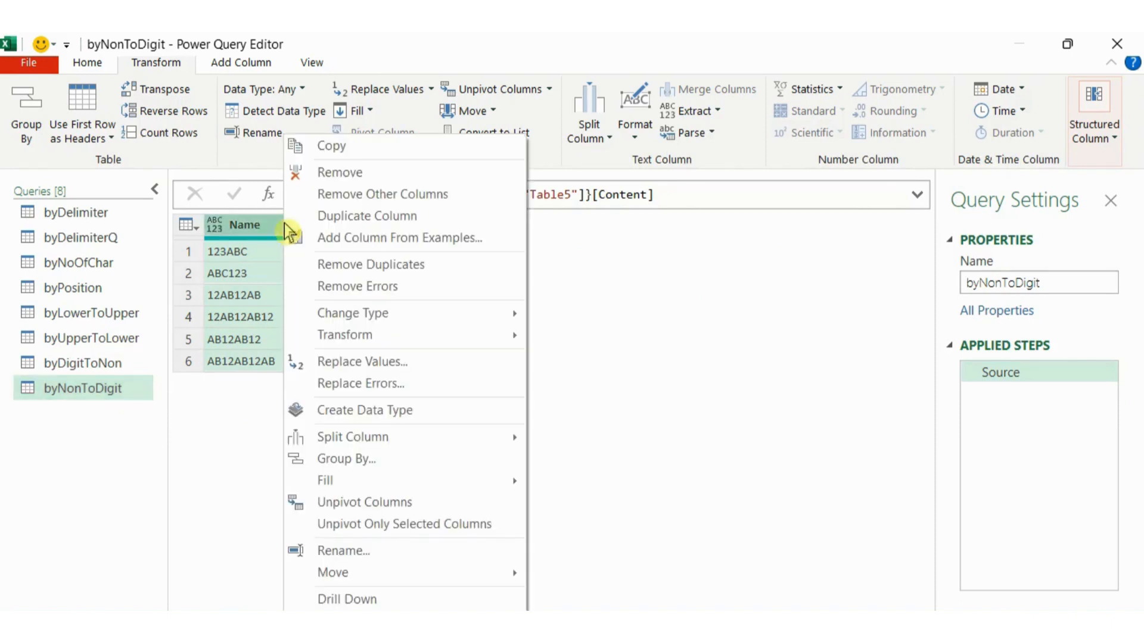
click(367, 218)
right_click(445, 225)
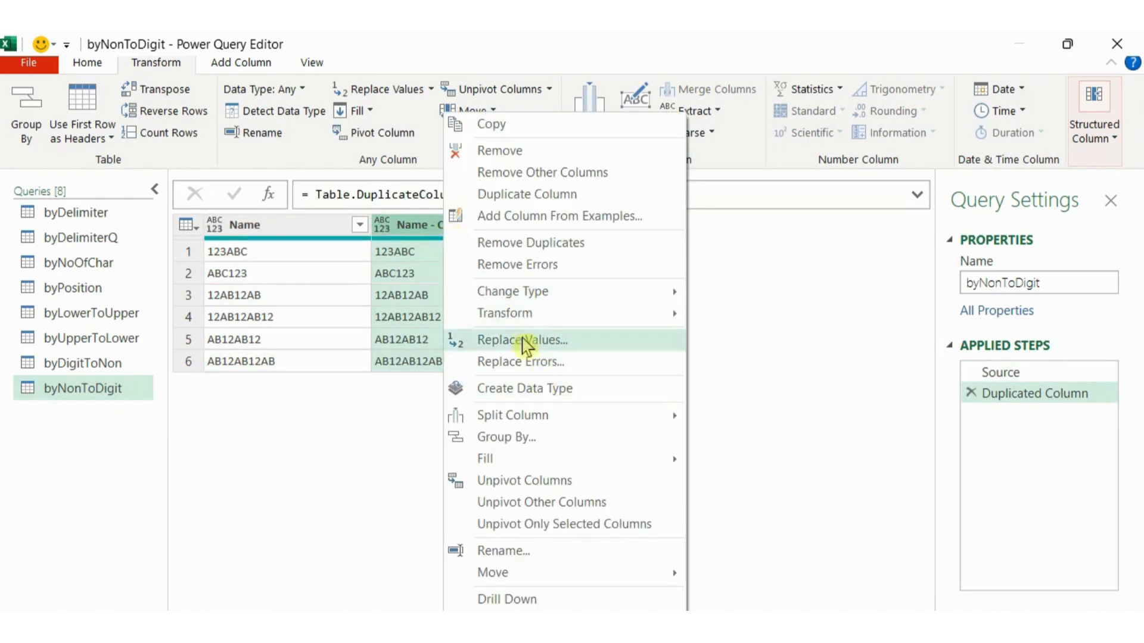
mouse_move(524, 416)
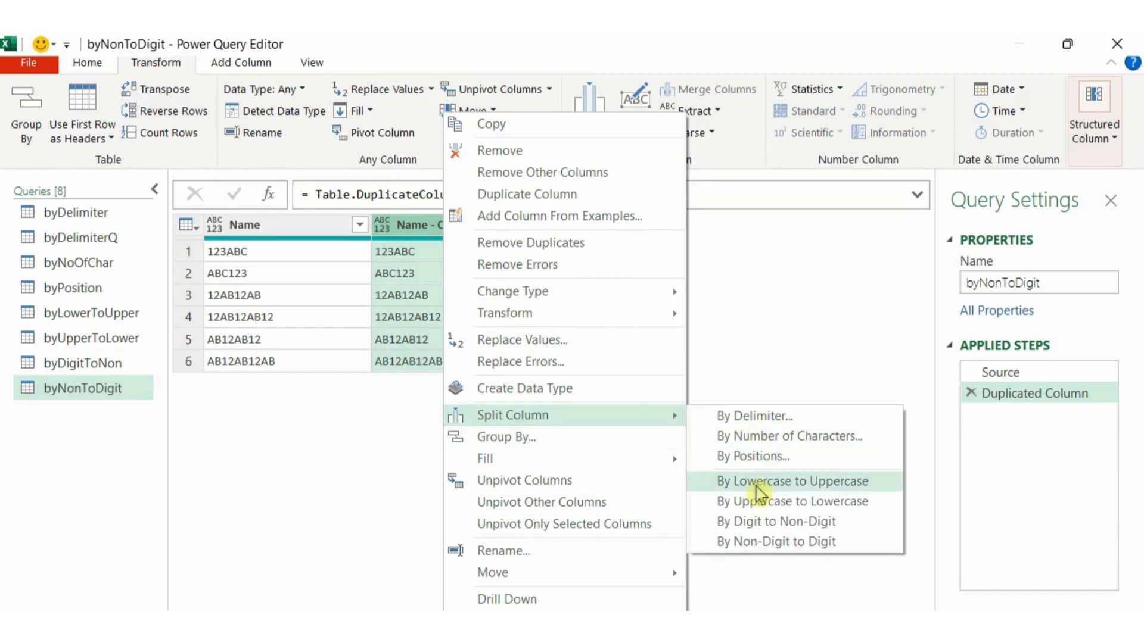
click(756, 541)
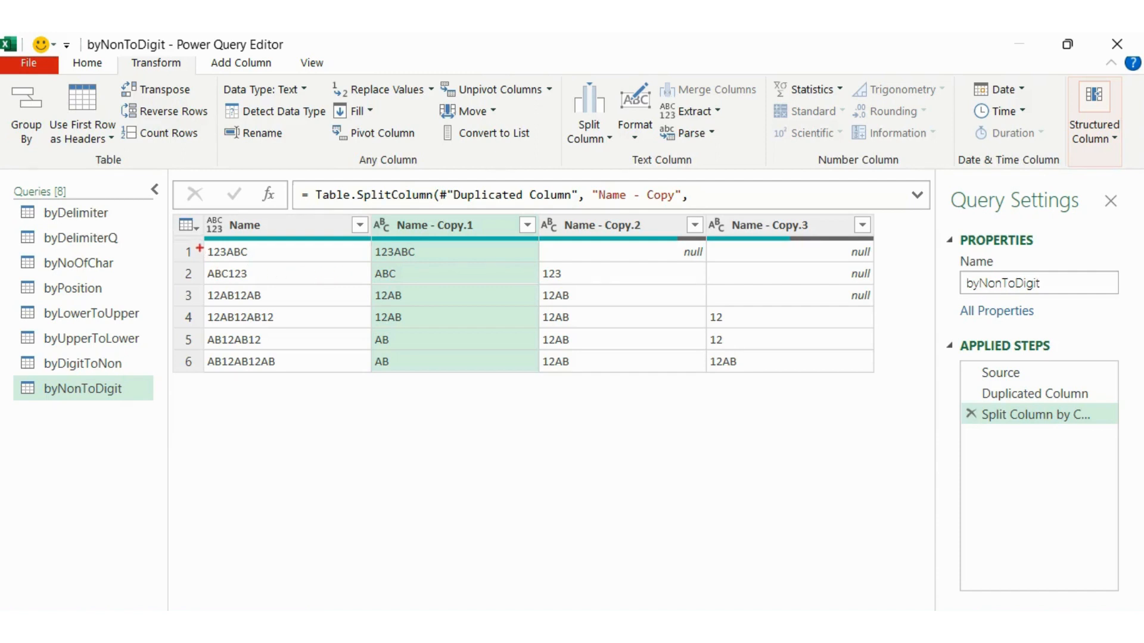
Step: Compare the 123ABC and ABC123 rows with their split columns for non-digit to digit breaks
drag(202, 241, 255, 262)
drag(370, 240, 426, 259)
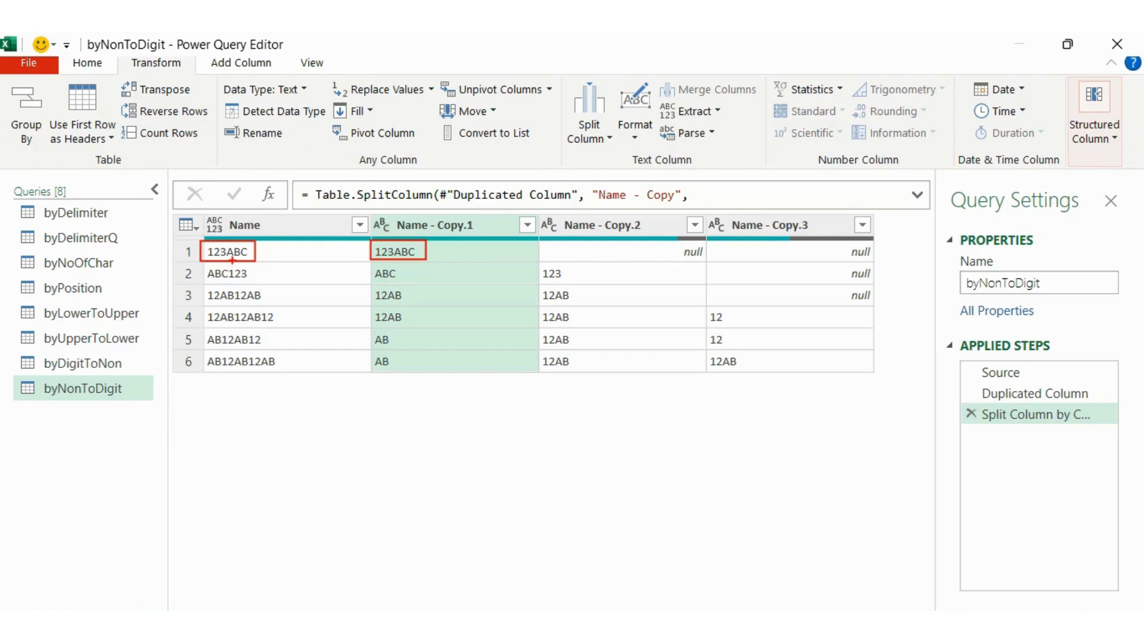
mouse_move(233, 260)
mouse_down()
mouse_move(228, 292)
mouse_move(210, 284)
mouse_move(246, 280)
mouse_up()
drag(370, 264, 405, 284)
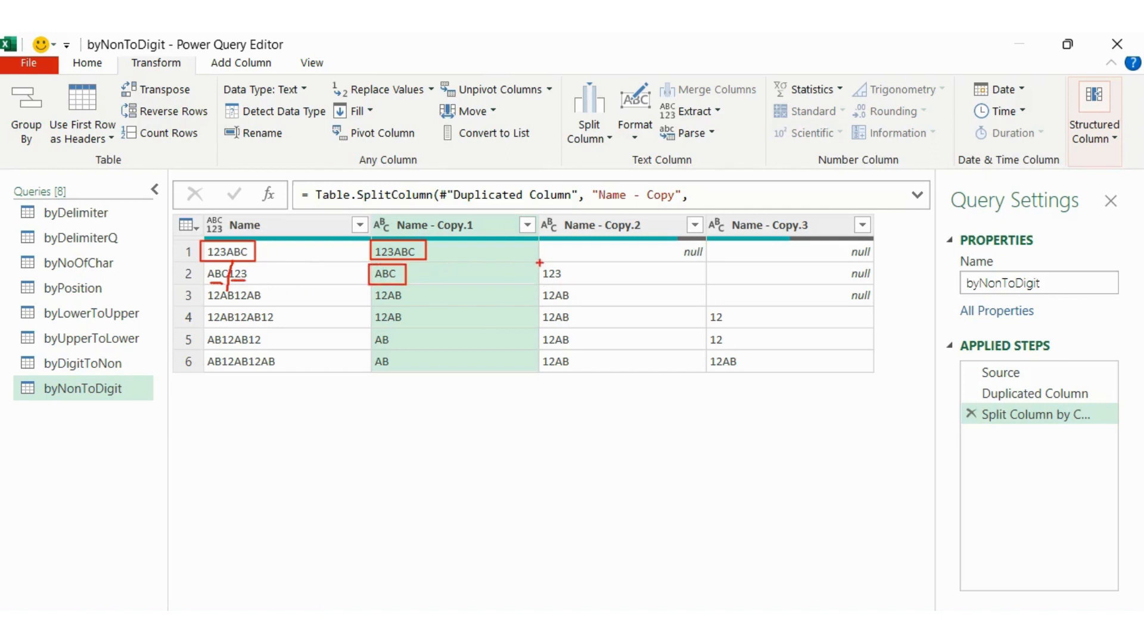
drag(538, 262, 579, 283)
key(Escape)
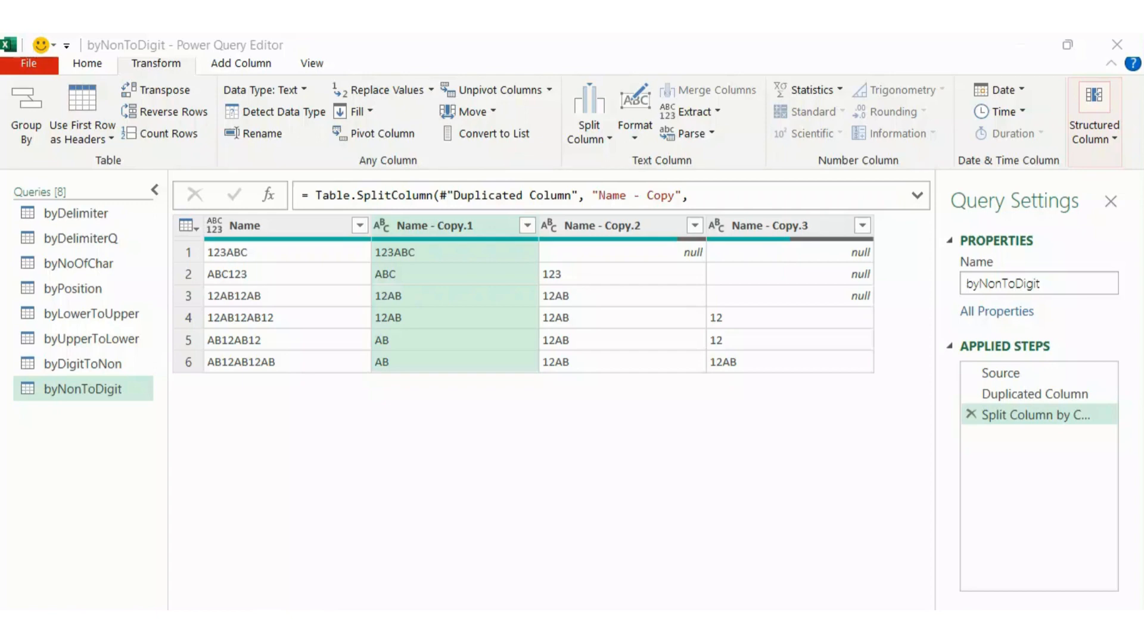